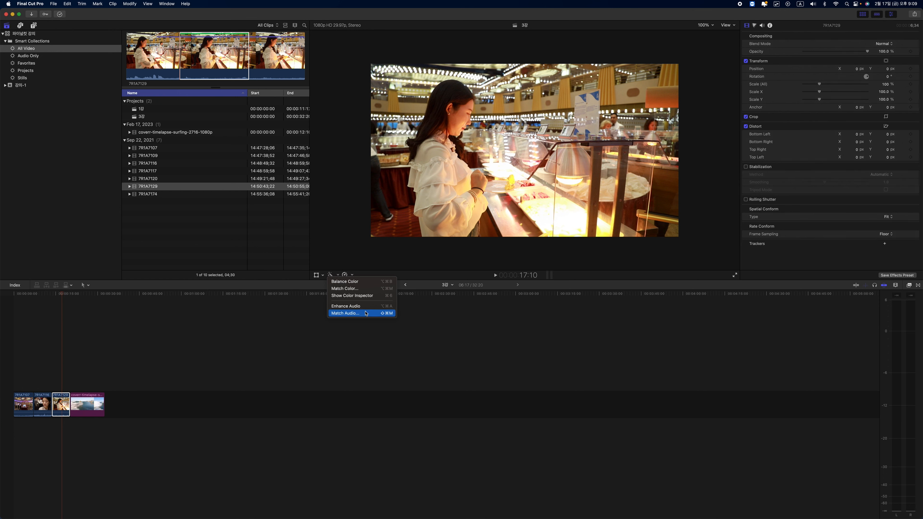
left_click(374, 273)
left_click(358, 276)
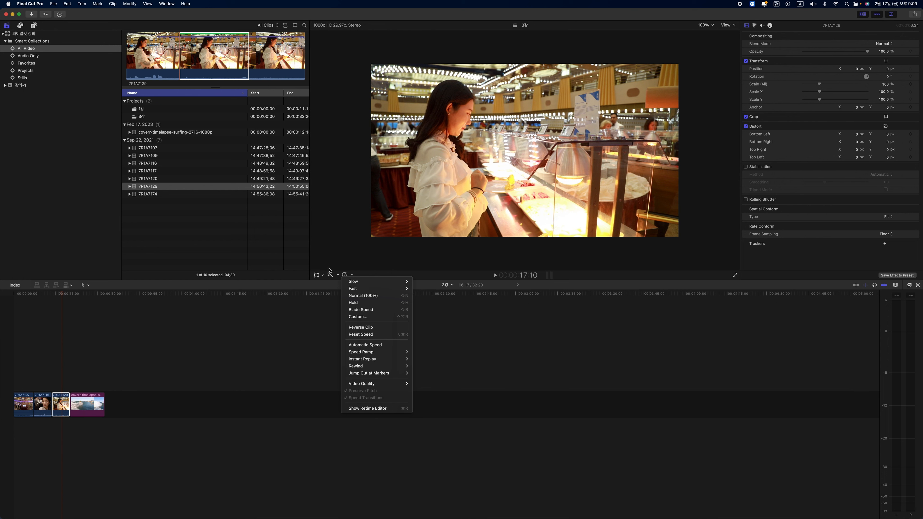
left_click(324, 277)
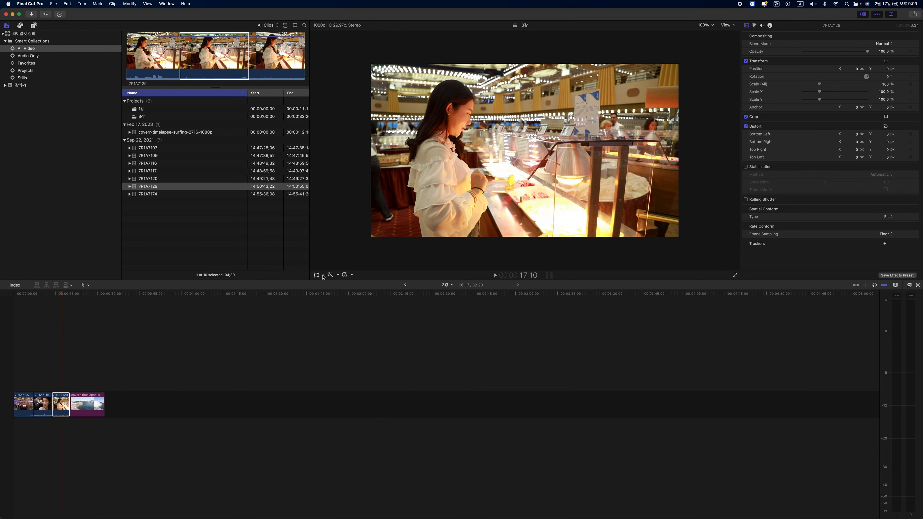
Step: Transform clip 7R1A7129: scale it to about 73%, shift it left of the frame's centre and rotate it about 11.6°
left_click(323, 276)
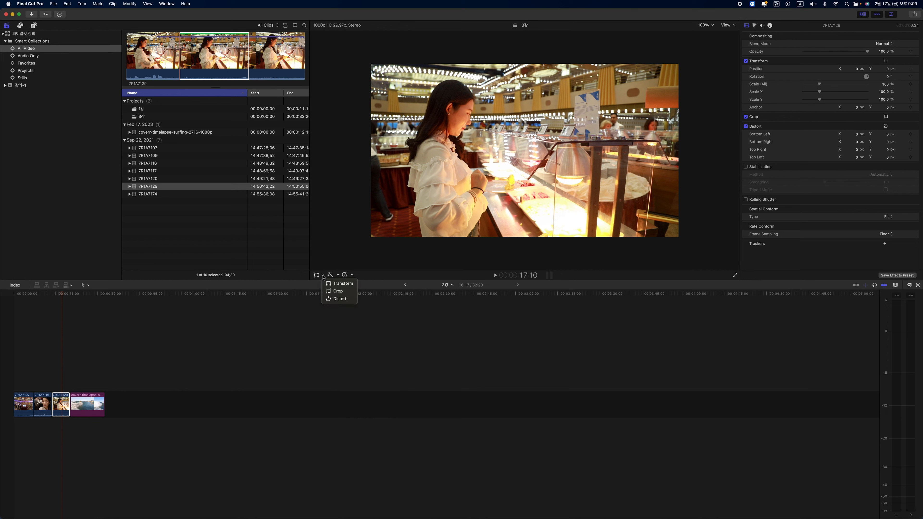
left_click(339, 283)
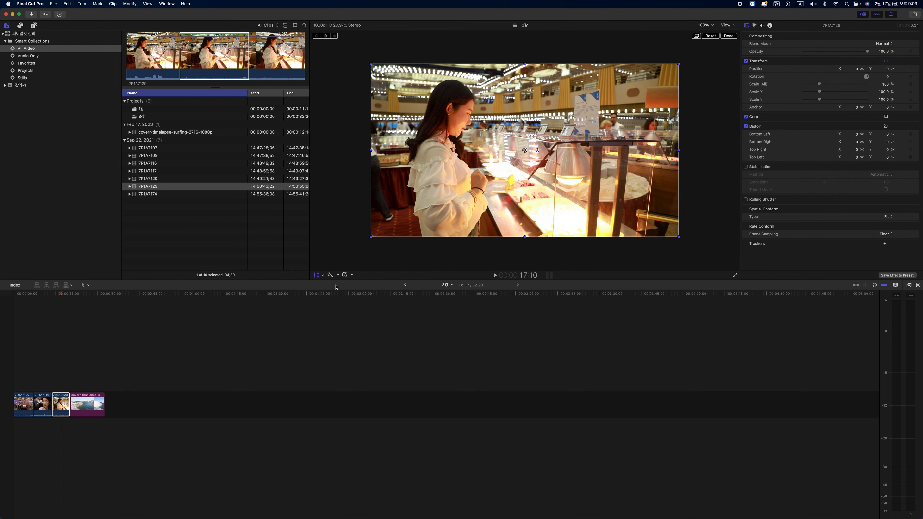
left_click_drag(371, 64, 412, 87)
left_click_drag(592, 193, 570, 192)
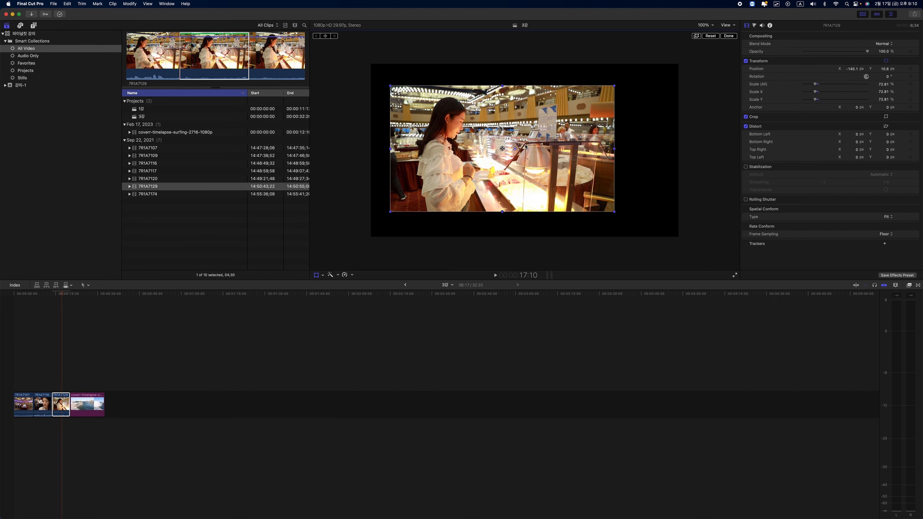
left_click_drag(515, 149, 533, 144)
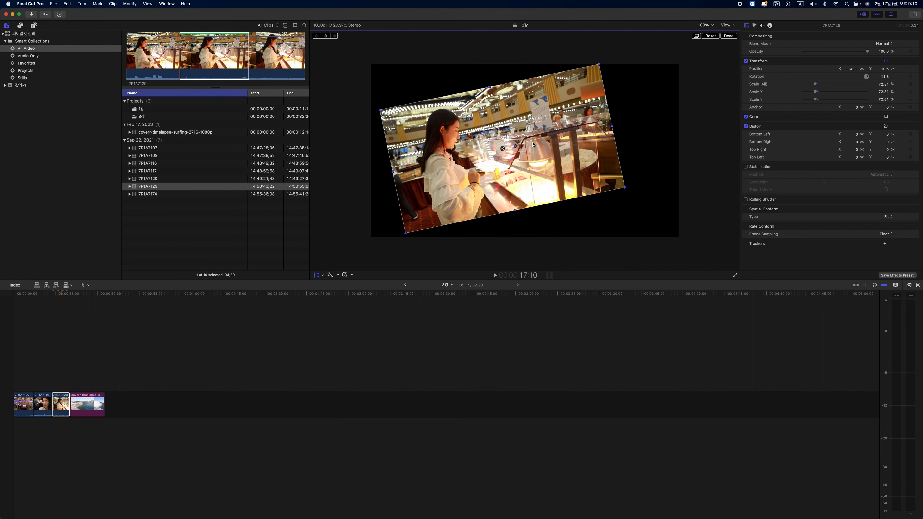
left_click(729, 36)
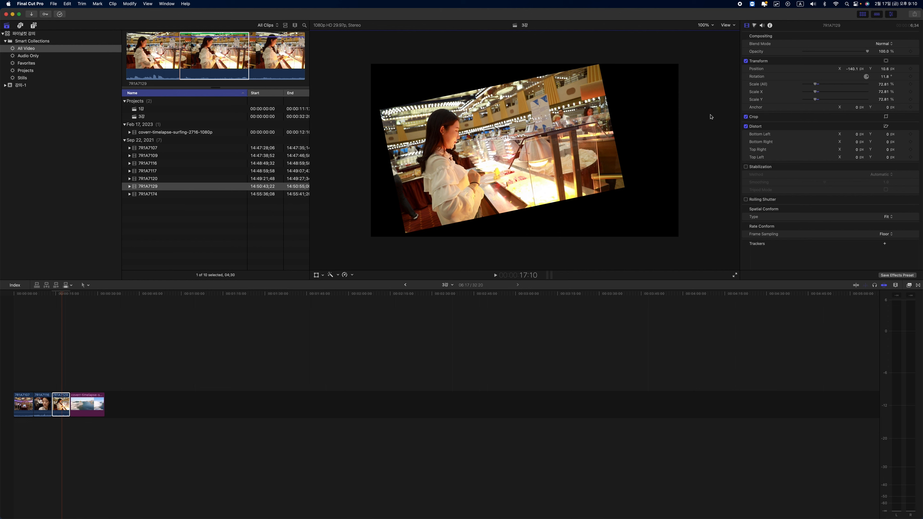
Step: Reset the transform of clip 7R1A7129, scale it to about 45% and place it in the frame's upper-left corner
left_click(316, 276)
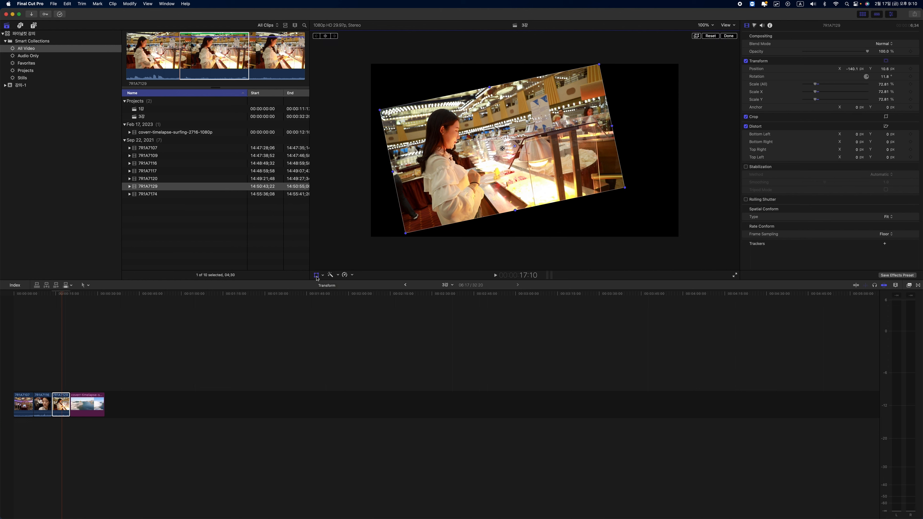
left_click(711, 36)
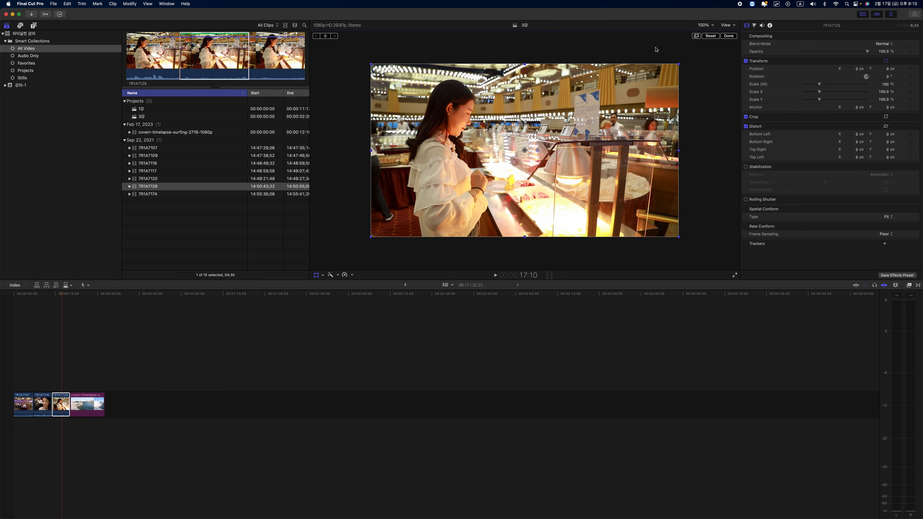
left_click_drag(678, 64, 612, 102)
left_click_drag(563, 135, 505, 106)
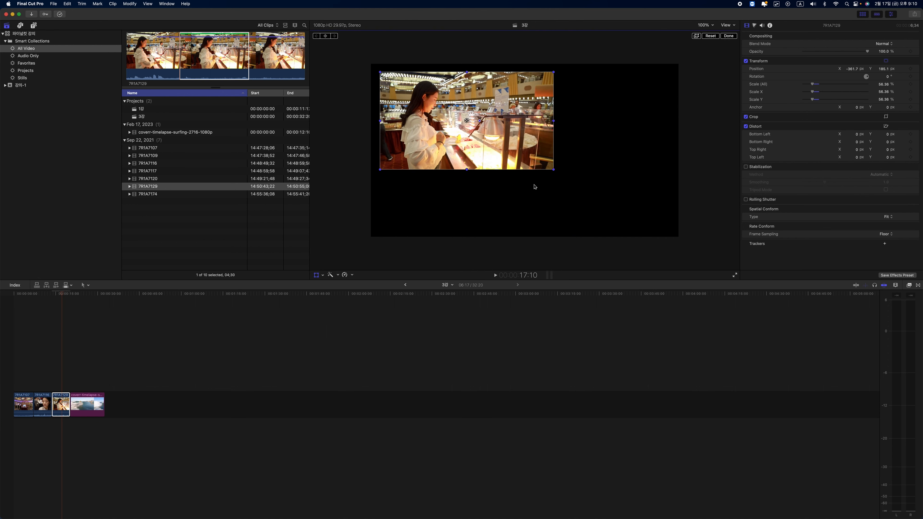
left_click_drag(553, 170, 535, 159)
left_click_drag(498, 127, 481, 115)
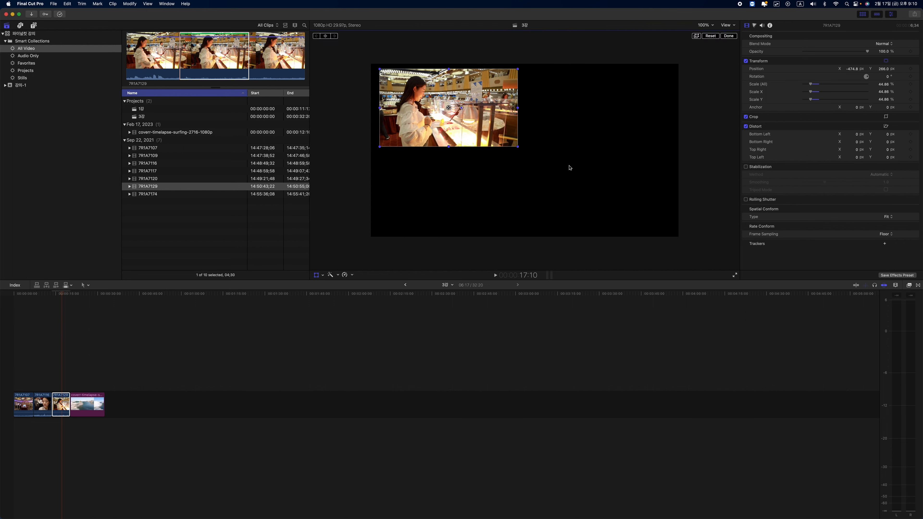
left_click(730, 36)
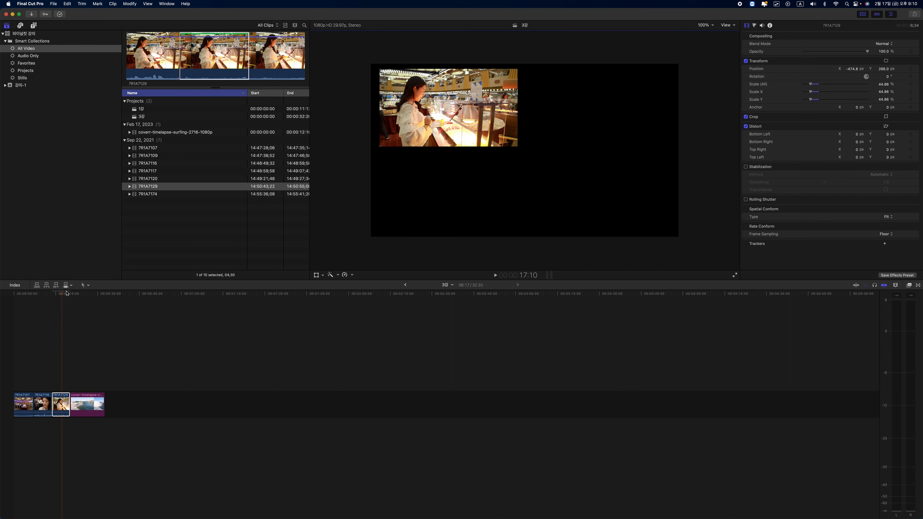
Step: Scale clip 7R1A7116 to about 53% and stack clip 7R1A7129 directly above it in the timeline
left_click(43, 293)
left_click(45, 402)
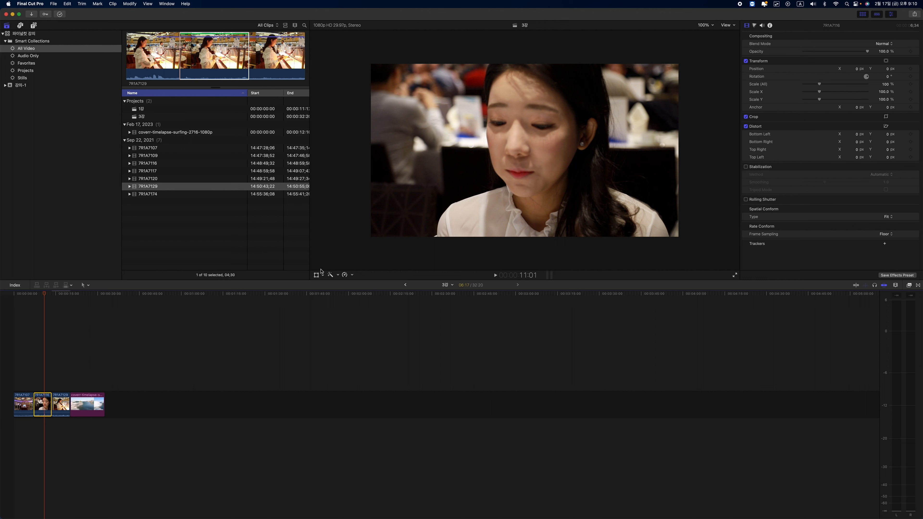
left_click(317, 275)
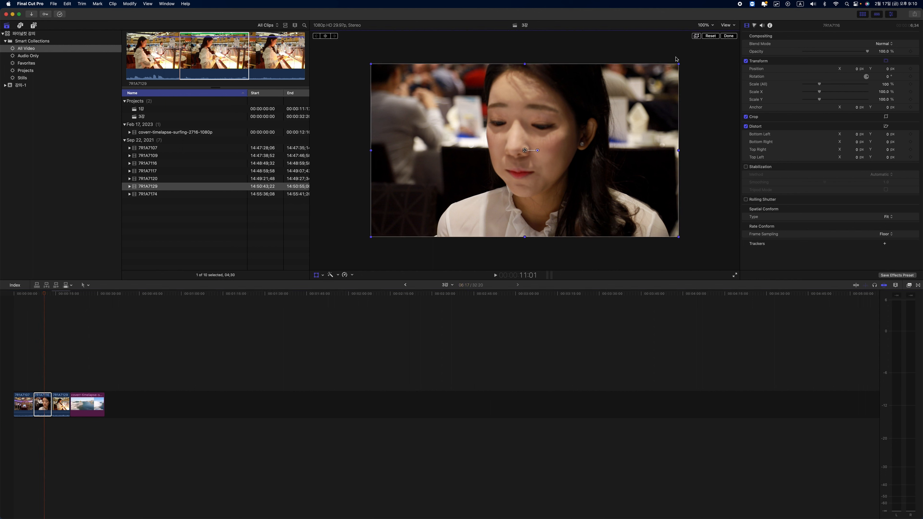
left_click_drag(678, 64, 577, 104)
left_click(732, 36)
left_click_drag(58, 399, 42, 375)
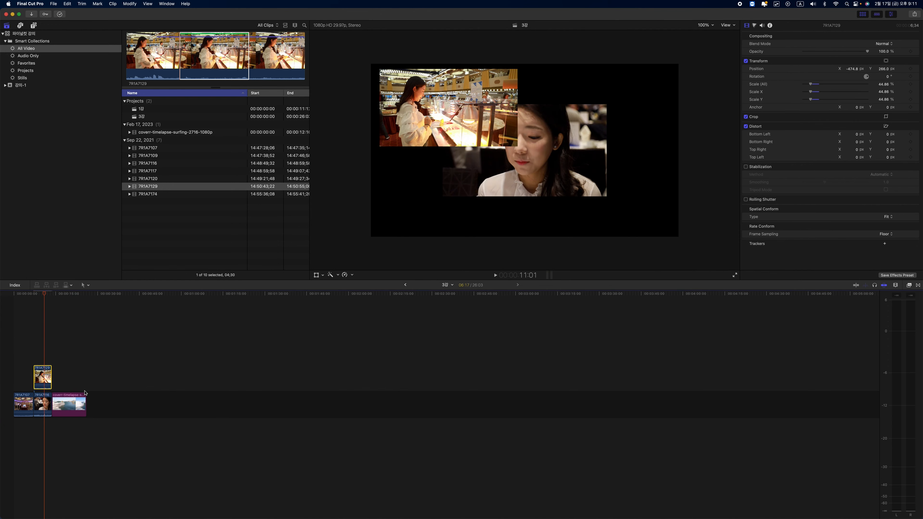
Step: Scale clip 7R1A7116 to about 45% and position it in the frame's lower-left area, aligned beneath the 7R1A7129 picture
left_click(43, 400)
left_click(316, 275)
left_click_drag(562, 170, 500, 217)
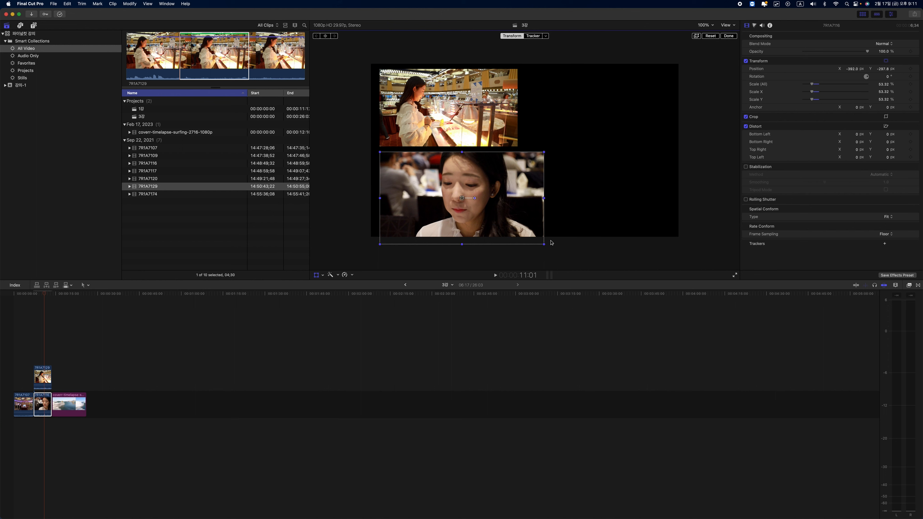
left_click_drag(545, 245, 533, 238)
mouse_move(514, 206)
left_mouse_down()
mouse_move(494, 204)
mouse_move(501, 200)
left_mouse_up()
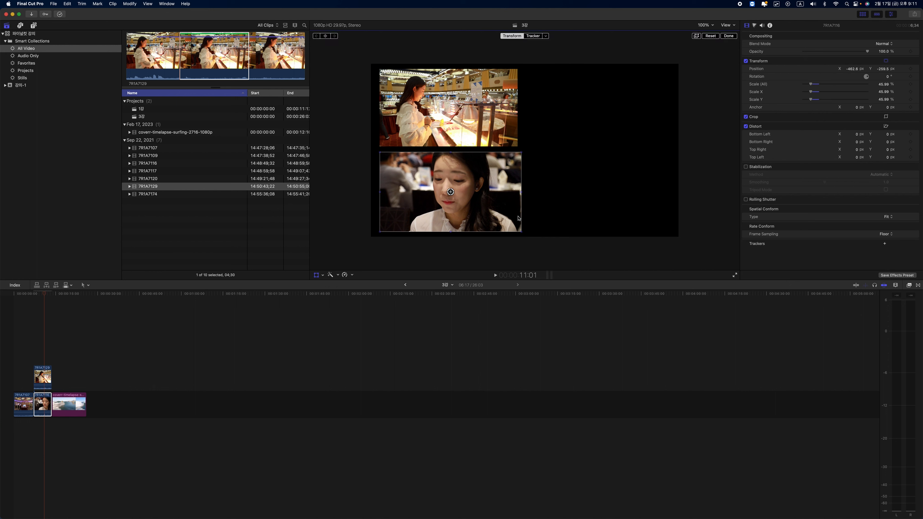
left_click_drag(519, 230, 517, 229)
left_click_drag(497, 198, 494, 187)
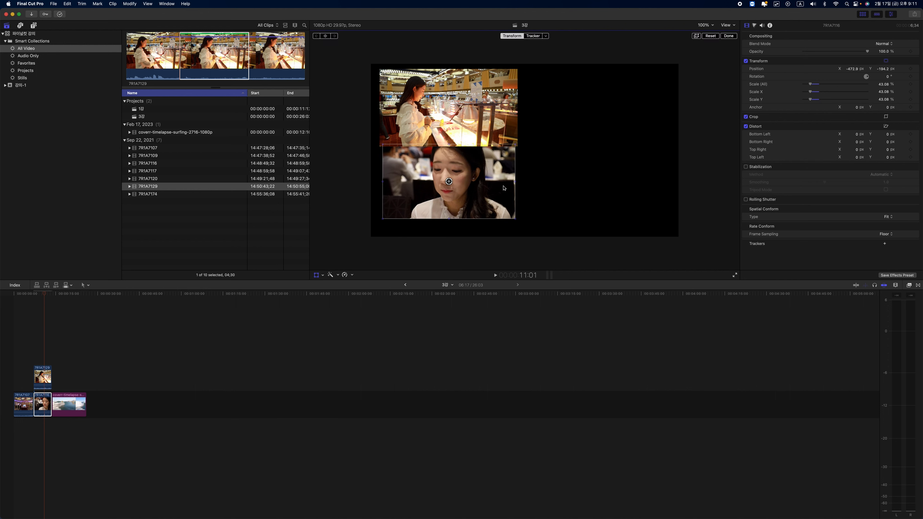
left_click_drag(515, 219, 518, 221)
left_click_drag(449, 195, 474, 214)
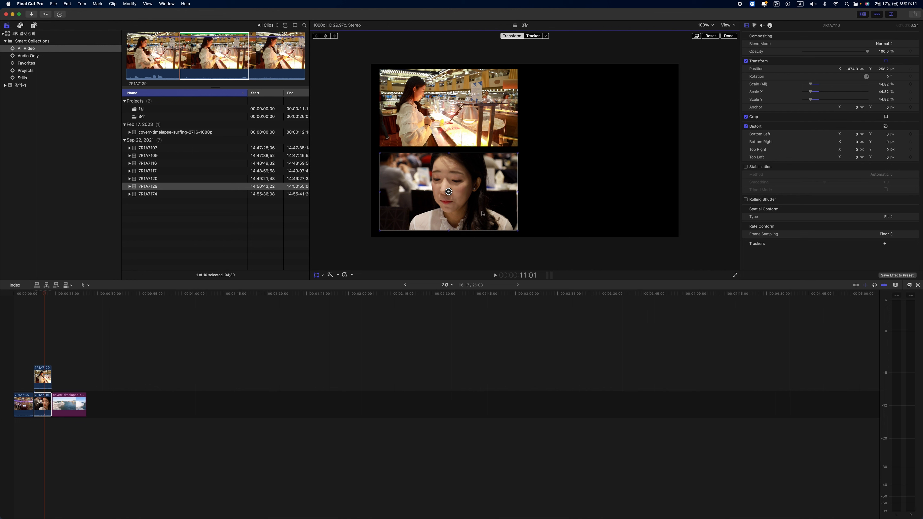
left_click(730, 35)
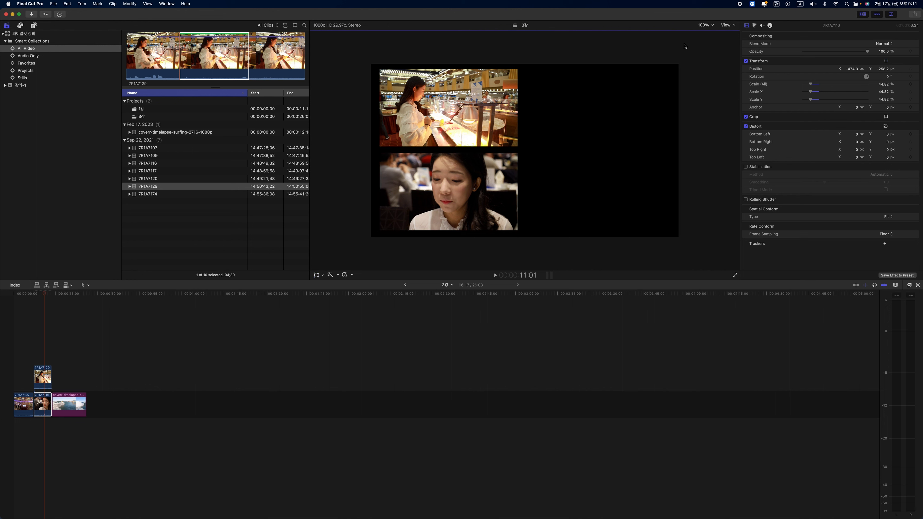
Step: Move clip 7R1A7107 beneath clip 7R1A7116 in the timeline and trim its end to line up with the clips above
left_click_drag(34, 354, 20, 435)
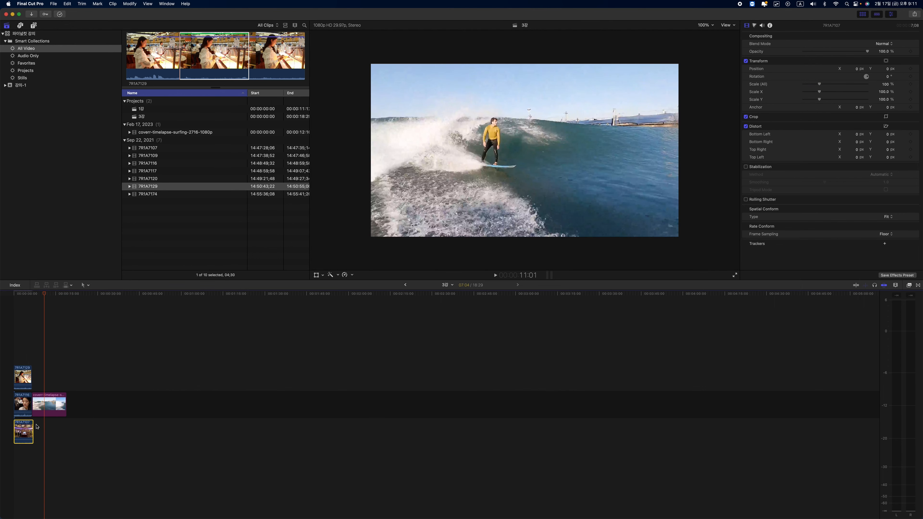
left_click(23, 296)
key("shift+z")
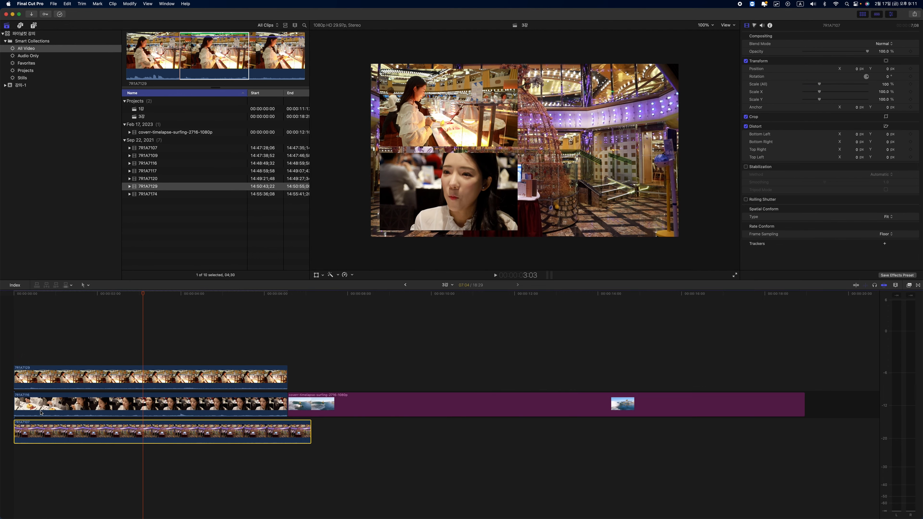
left_click_drag(310, 433, 287, 433)
Step: Crop clip 7R1A7107 with Trim, cutting about 980 px off its left side and a thin strip off its lower edge
left_click(154, 428)
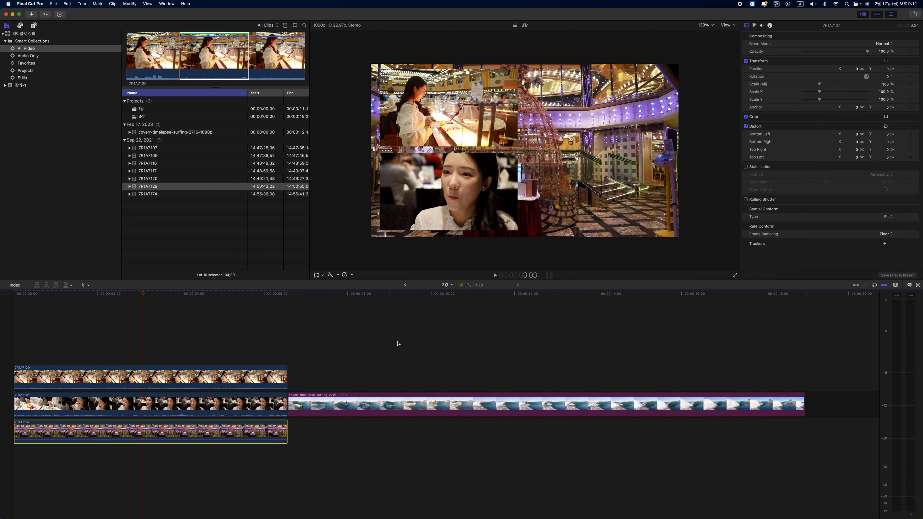
left_click(322, 274)
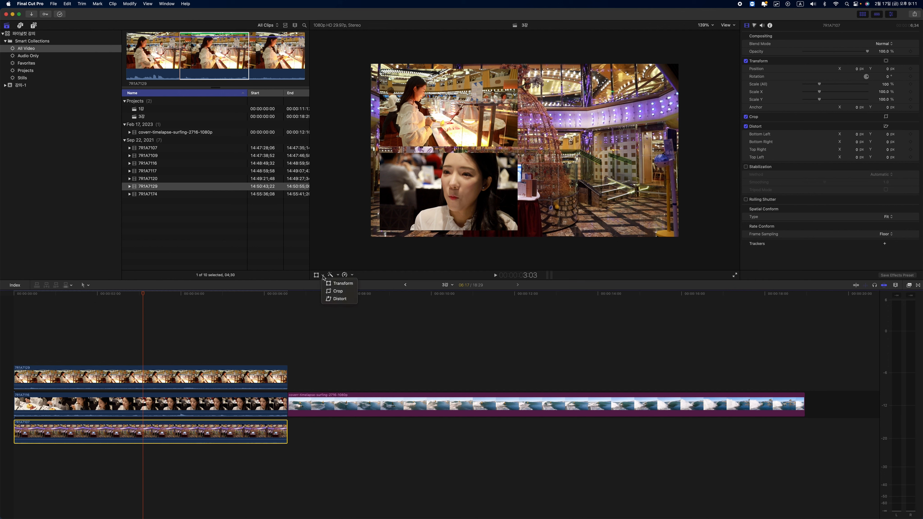
left_click(337, 291)
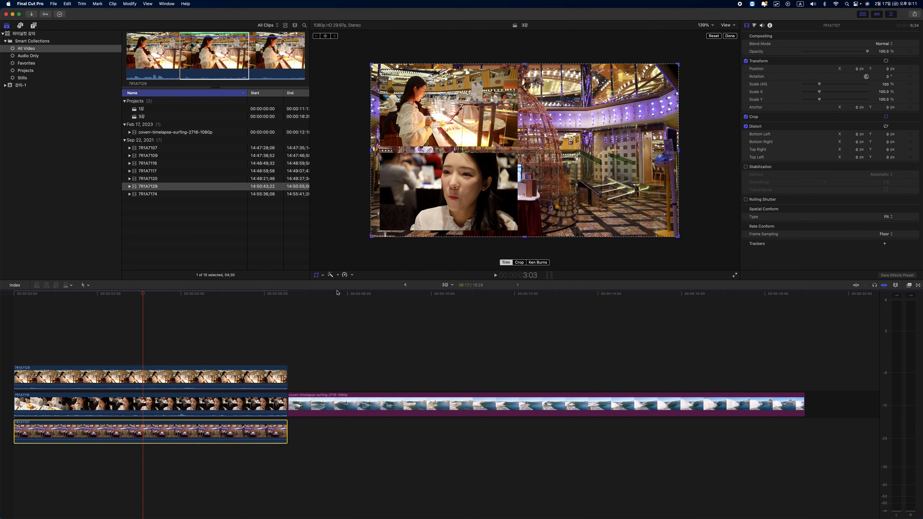
left_click_drag(373, 150, 529, 143)
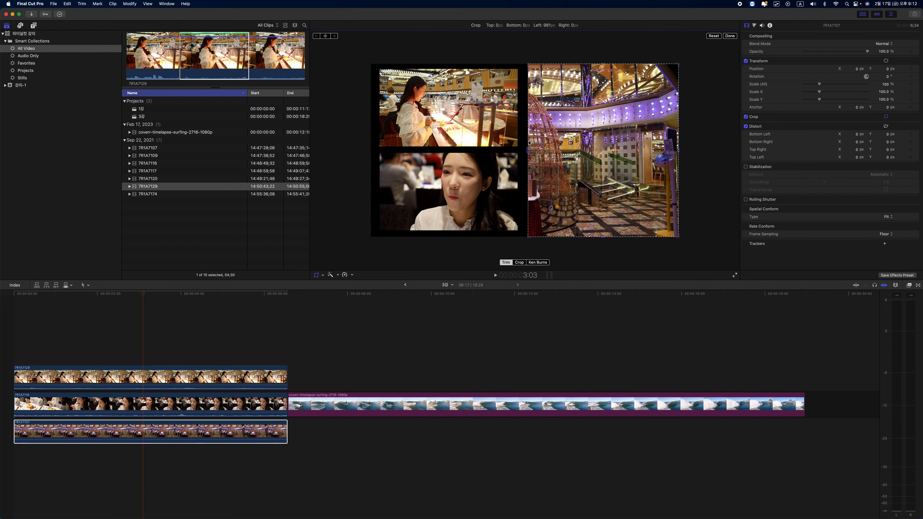
left_click_drag(603, 64, 603, 69)
left_click_drag(604, 237, 603, 231)
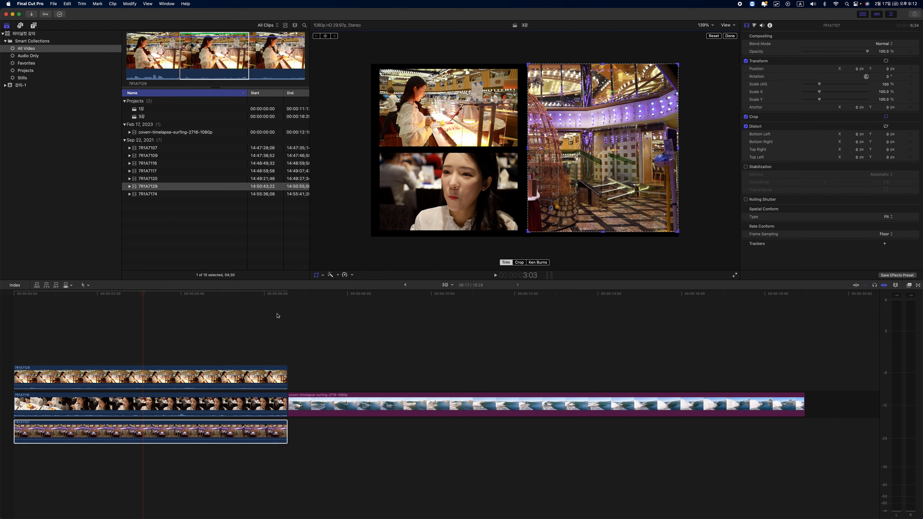
left_click(230, 333)
left_click(729, 36)
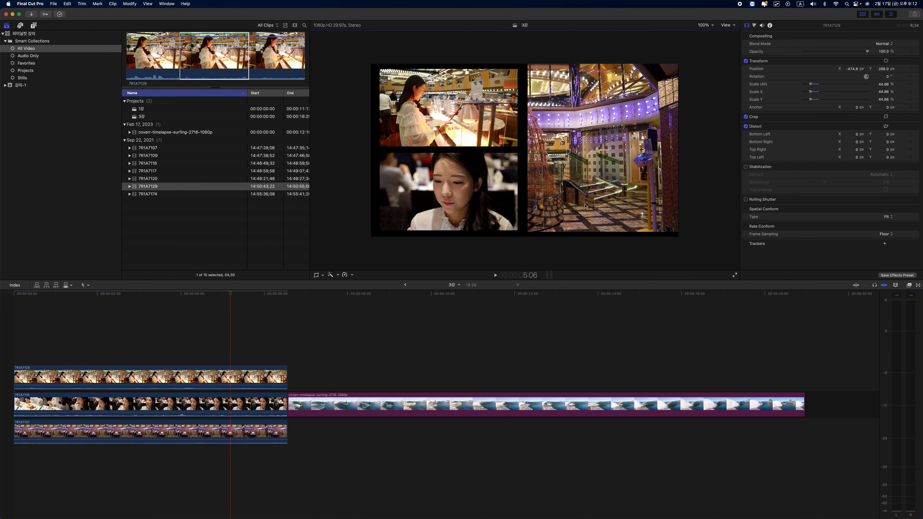
Step: Trim the upper and lower edges of clip 7R1A7107's picture to align with the two small pictures beside it
left_click(109, 432)
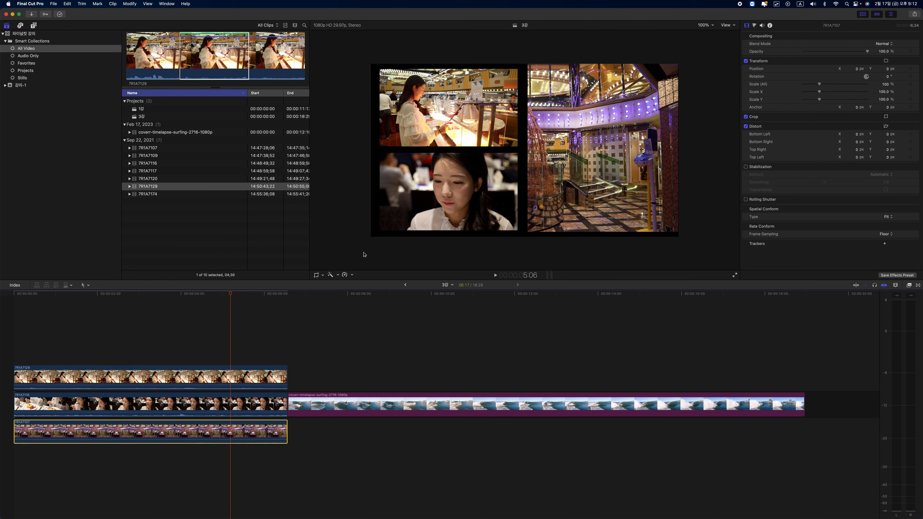
left_click(317, 275)
left_click_drag(603, 65, 602, 69)
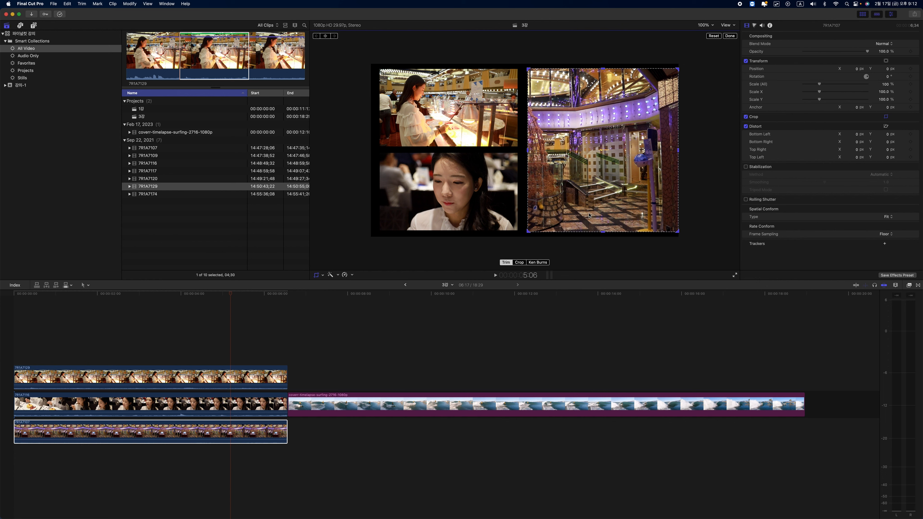
left_click_drag(597, 230, 603, 231)
left_click(729, 36)
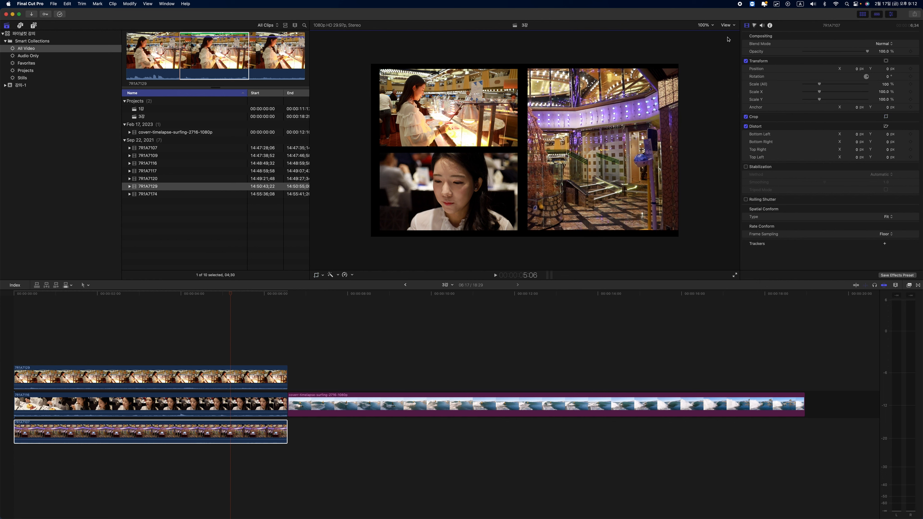
Step: Play the three-way split screen from the start of the timeline to check the layout
key("Home")
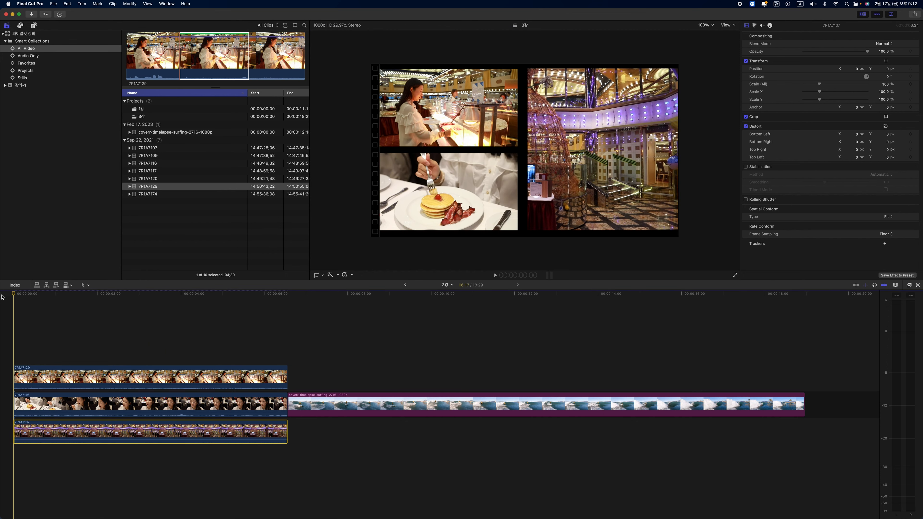
key("space")
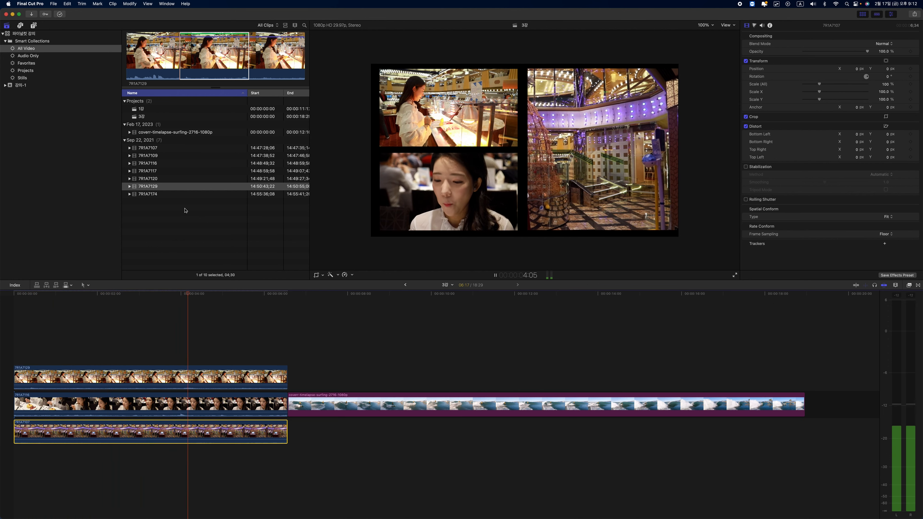
key("space")
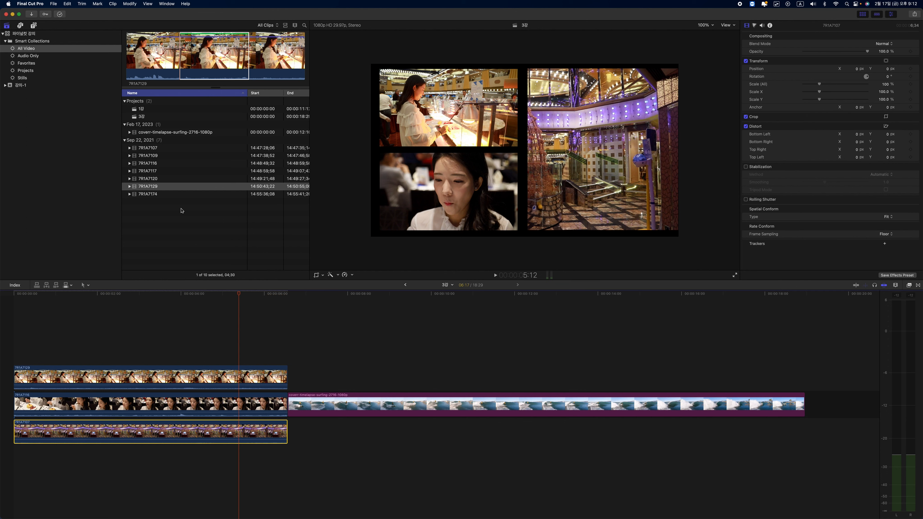
Step: Try resetting the Transform parameters of clip 7R1A7129 and undo the reset
left_click(166, 373)
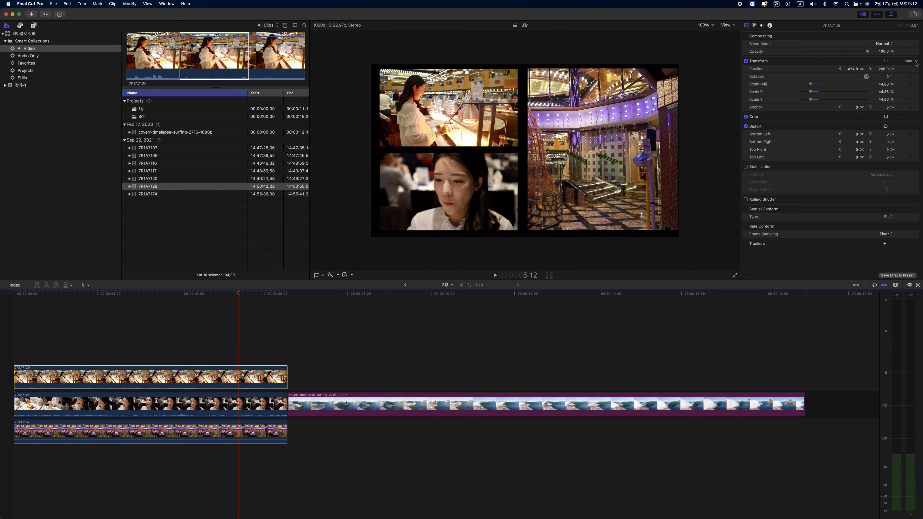
left_click(916, 62)
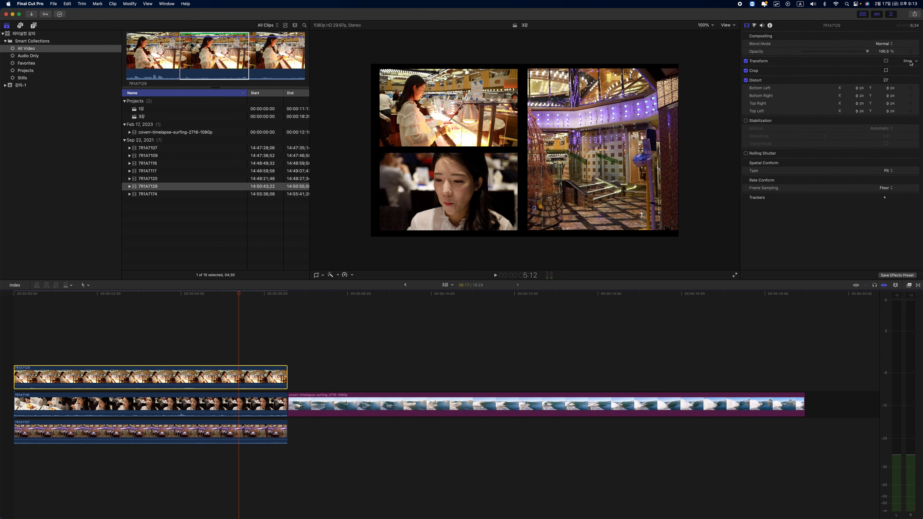
left_click(916, 62)
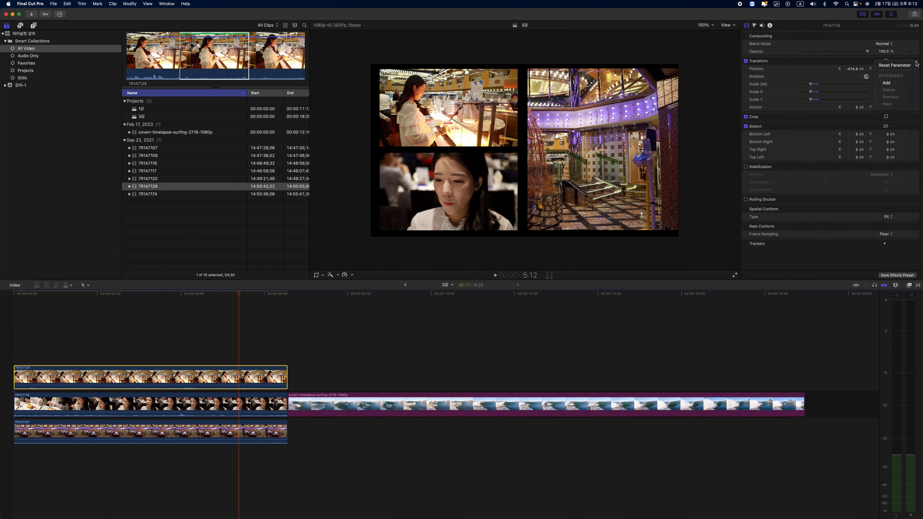
left_click(900, 68)
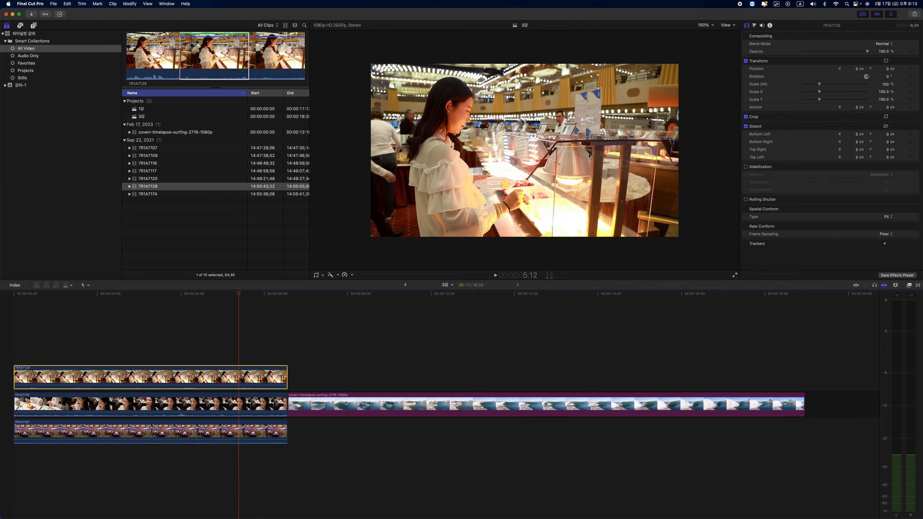
key("super+z")
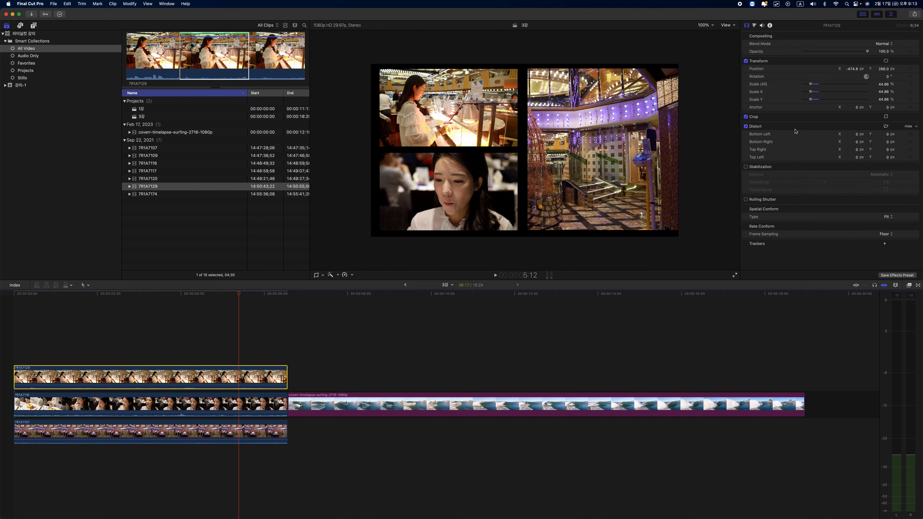
left_click(592, 158)
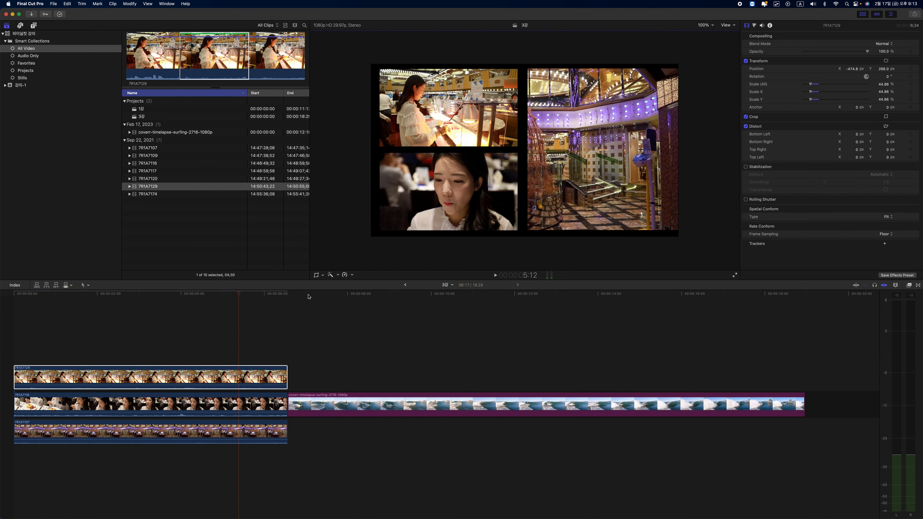
Step: Reset the Distort parameters of clip 7R1A7107
left_click(223, 434)
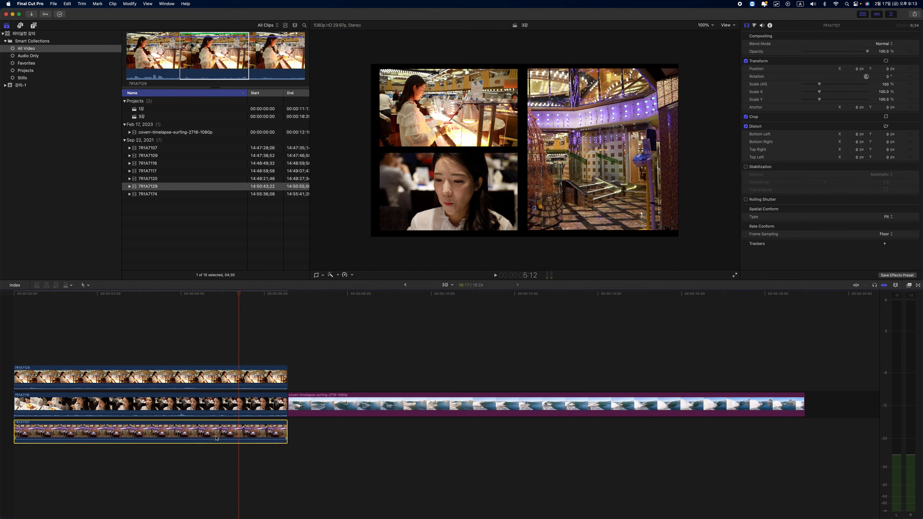
left_click(762, 129)
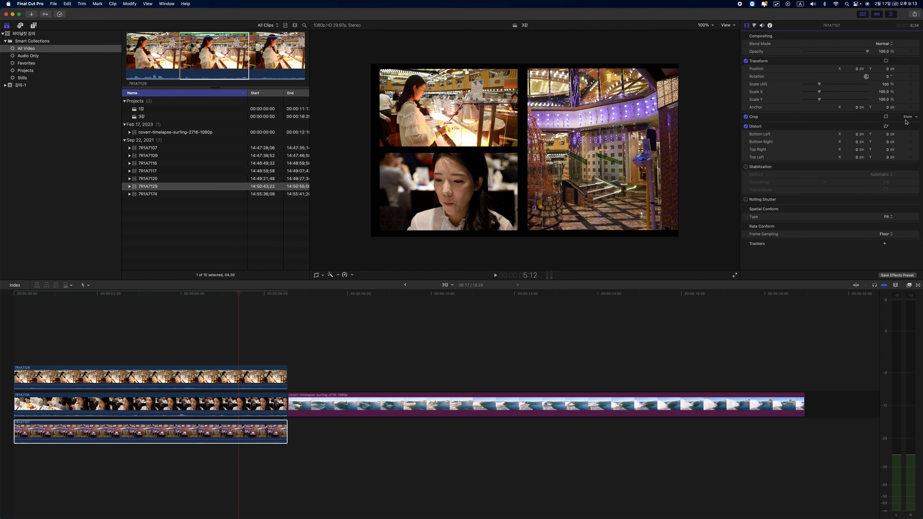
left_click(916, 127)
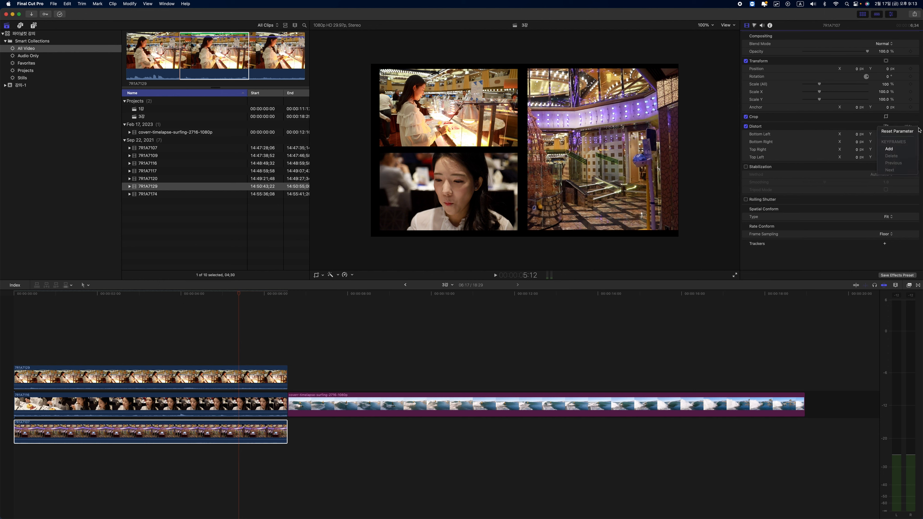
left_click(907, 133)
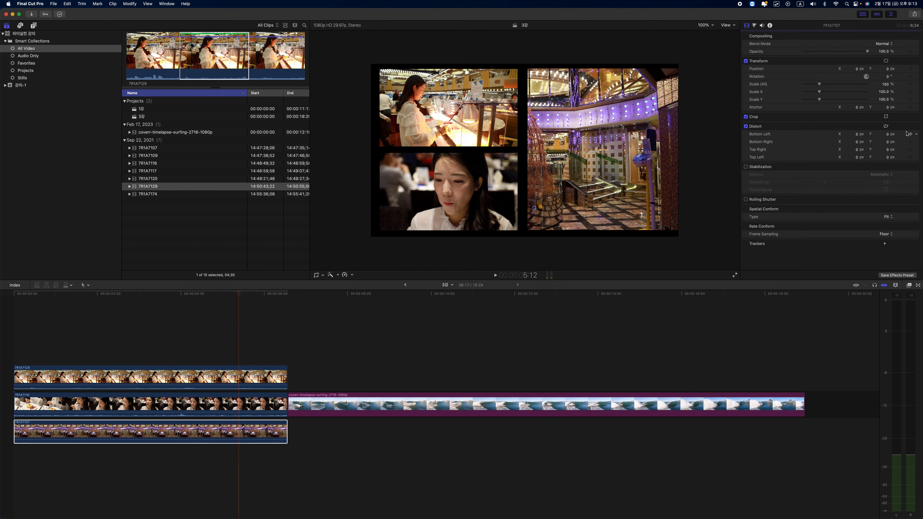
left_click(242, 437)
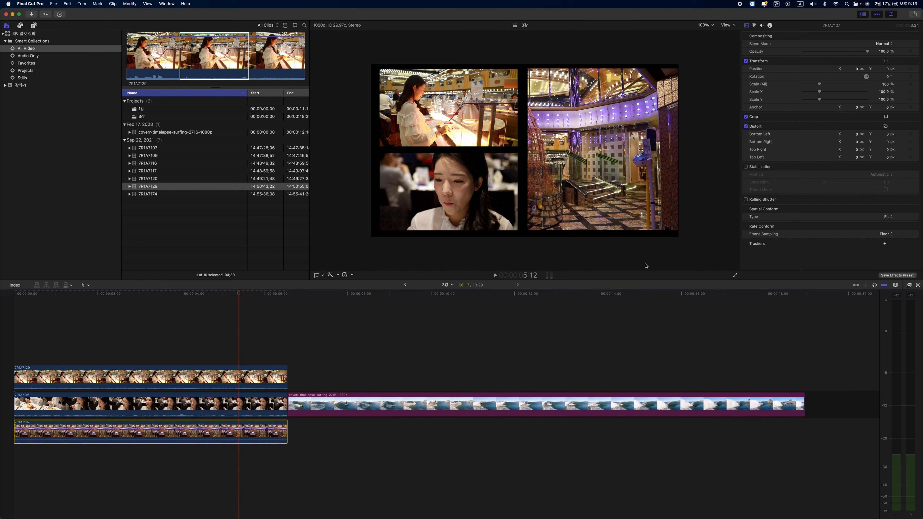
mouse_move(916, 126)
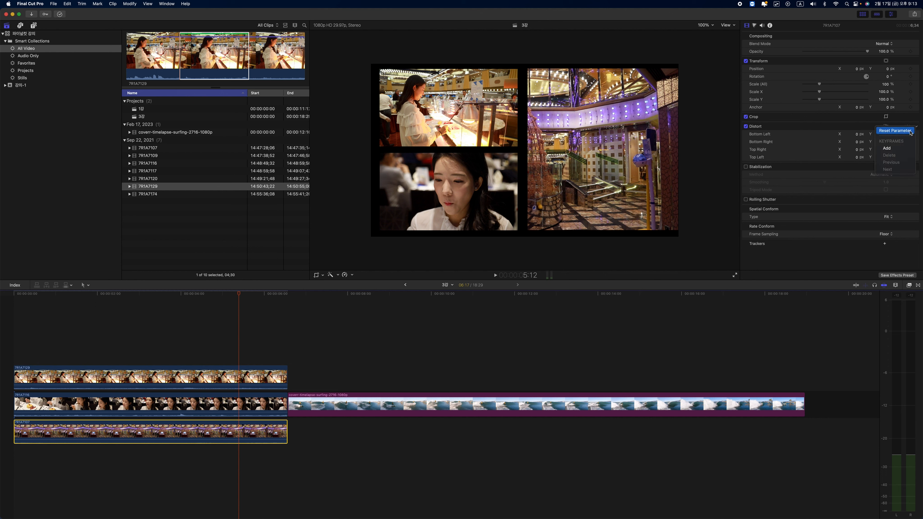
left_click(746, 126)
left_click(746, 126)
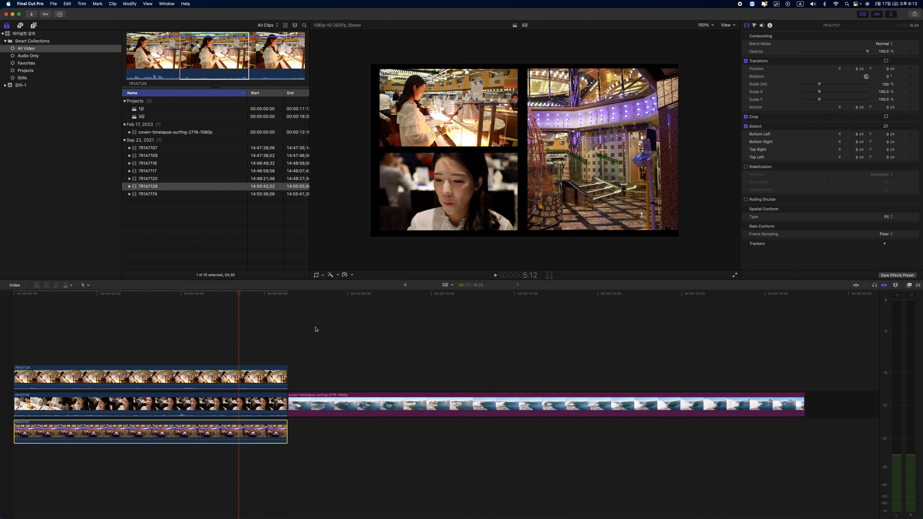
Step: Reset the Crop of clip 7R1A7107 and reveal its Crop parameters
left_click(254, 403)
left_click(252, 382)
left_click(244, 404)
left_click(236, 430)
left_click(916, 119)
left_click(908, 121)
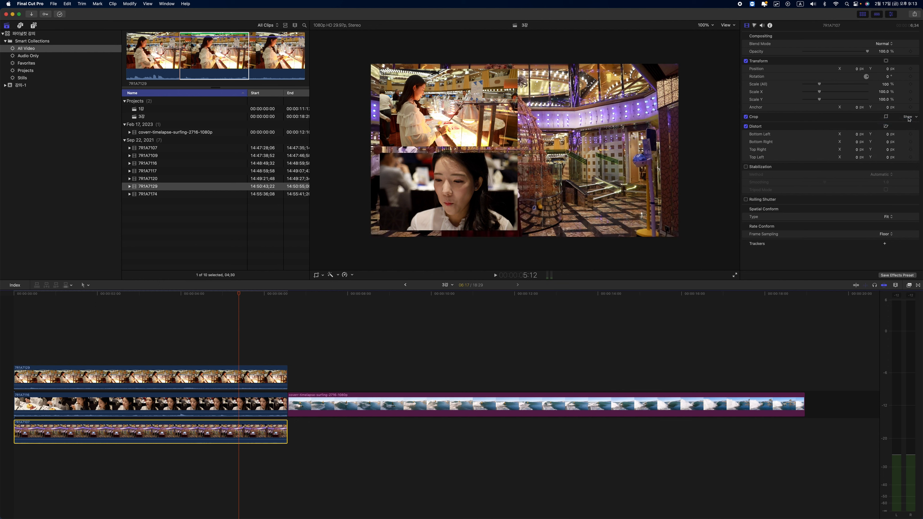
left_click(908, 118)
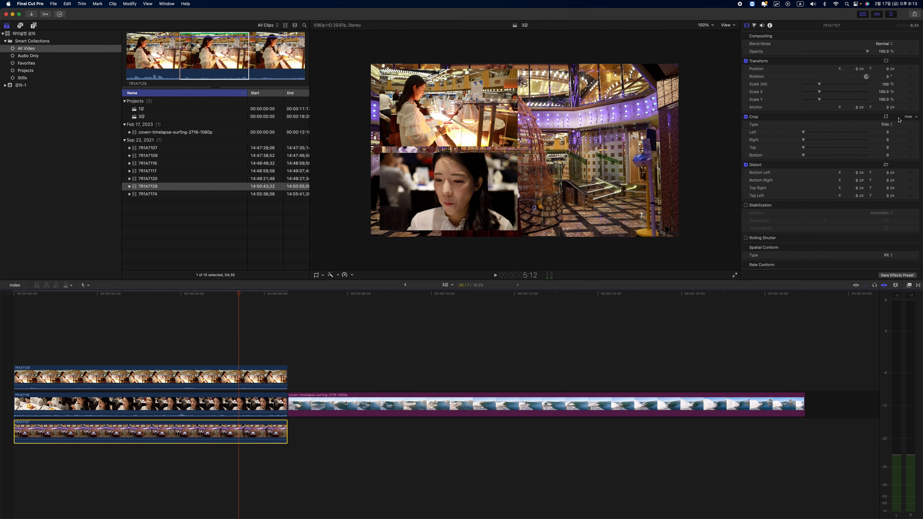
Step: Try trimming about 1138 px off the left side of clip 7R1A7107's picture and undo the trim
left_click(886, 61)
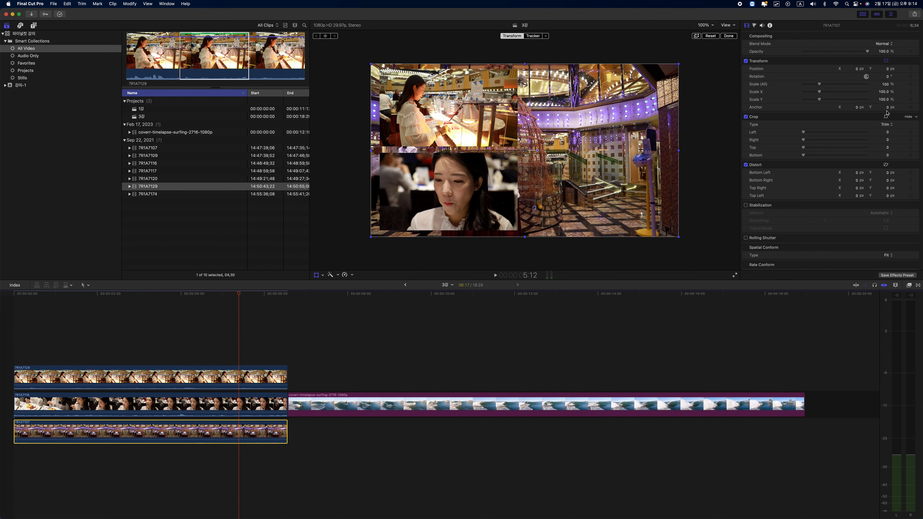
left_click(893, 61)
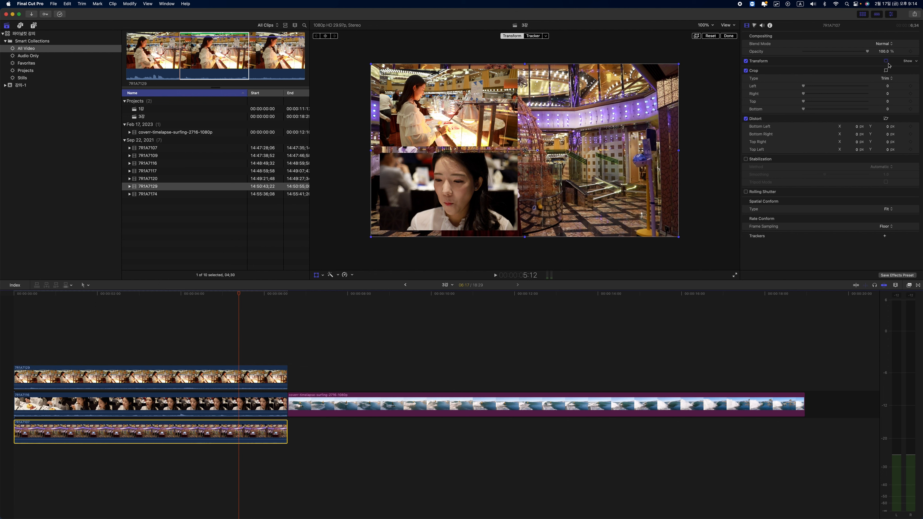
left_click(907, 61)
left_click(886, 61)
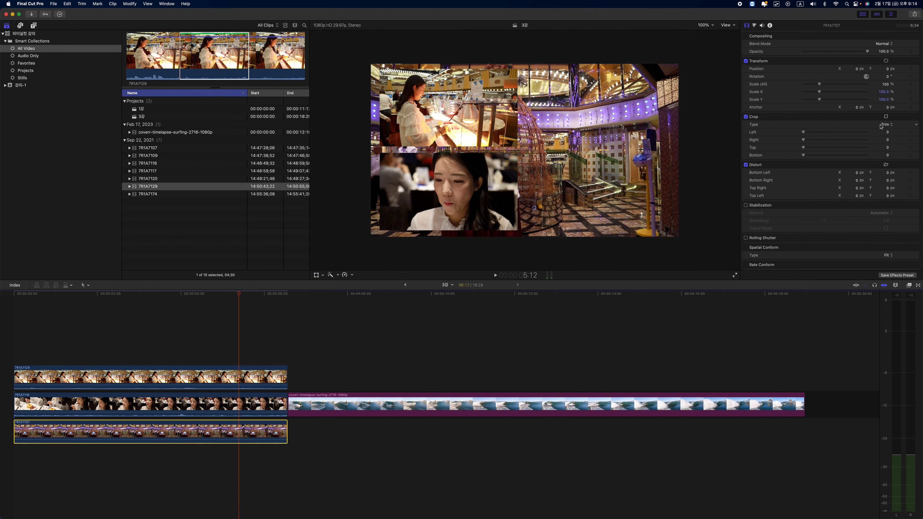
left_click(887, 116)
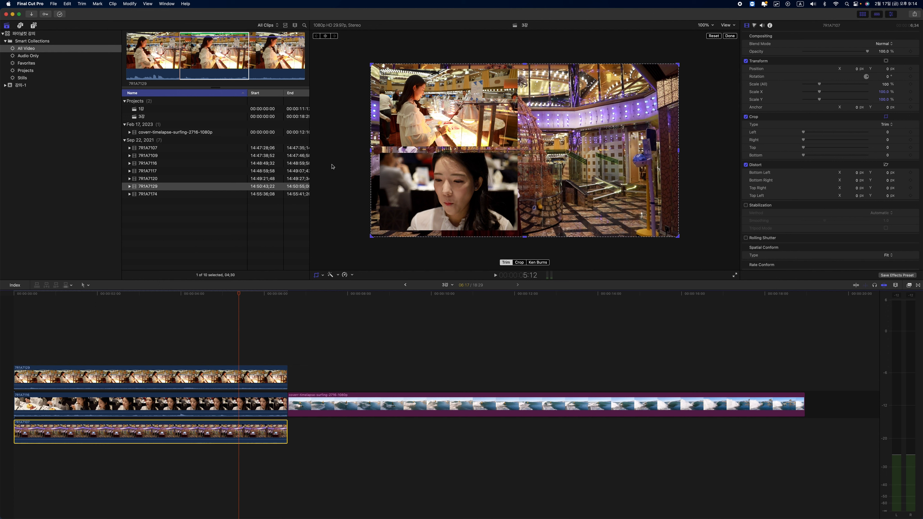
left_click_drag(371, 150, 552, 150)
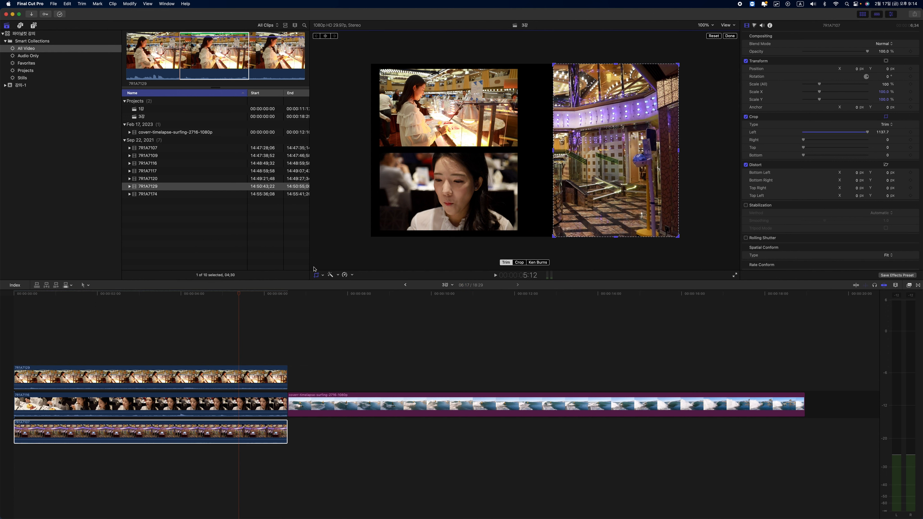
left_click(886, 116)
key("super+z")
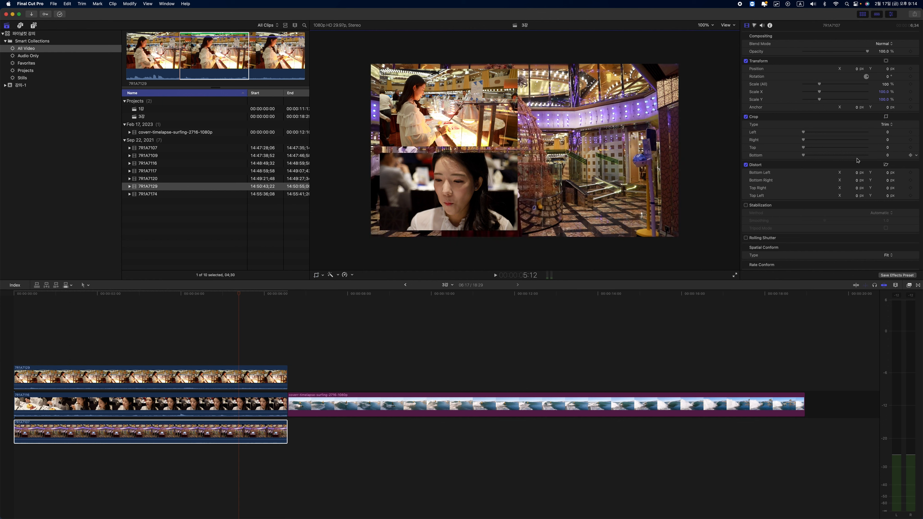
Step: Undo the edits on clip 7R1A7107 until it is back in the primary storyline ahead of clip 7R1A7116
left_click(322, 275)
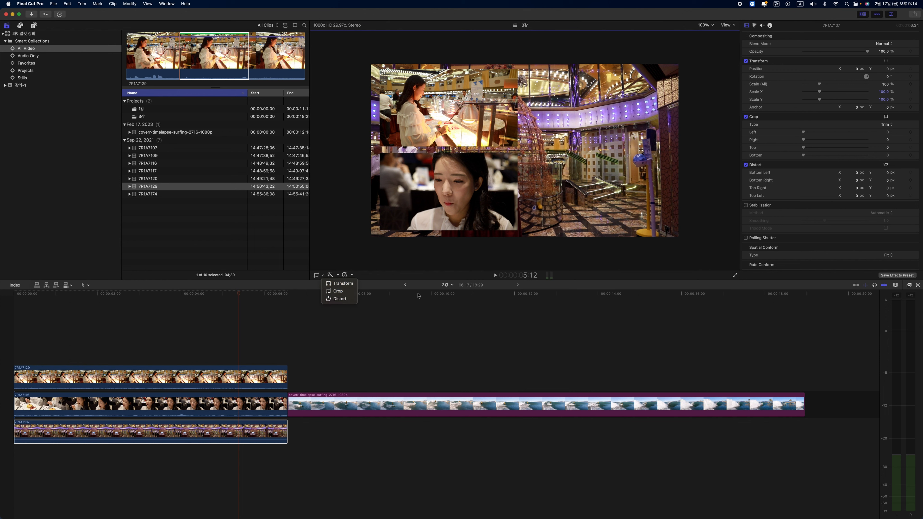
left_click(346, 302)
left_click(181, 398)
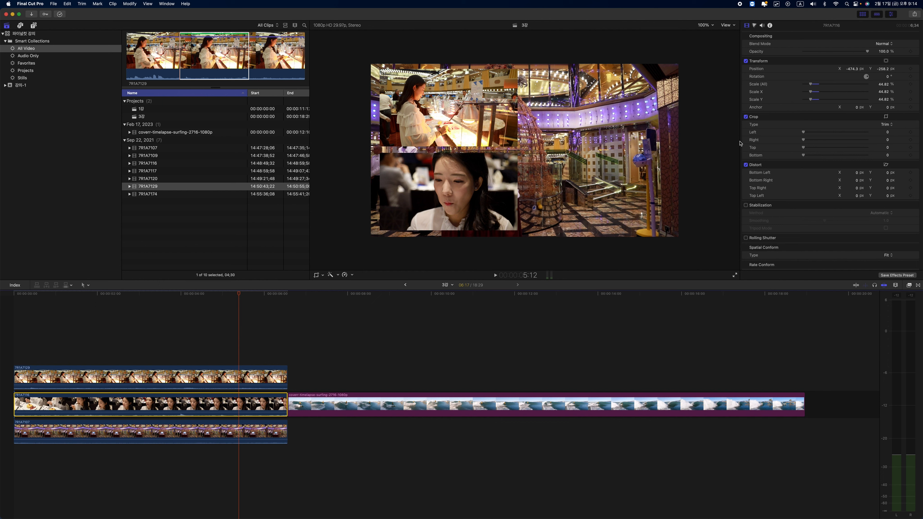
left_click(558, 204)
key("alt+super+v")
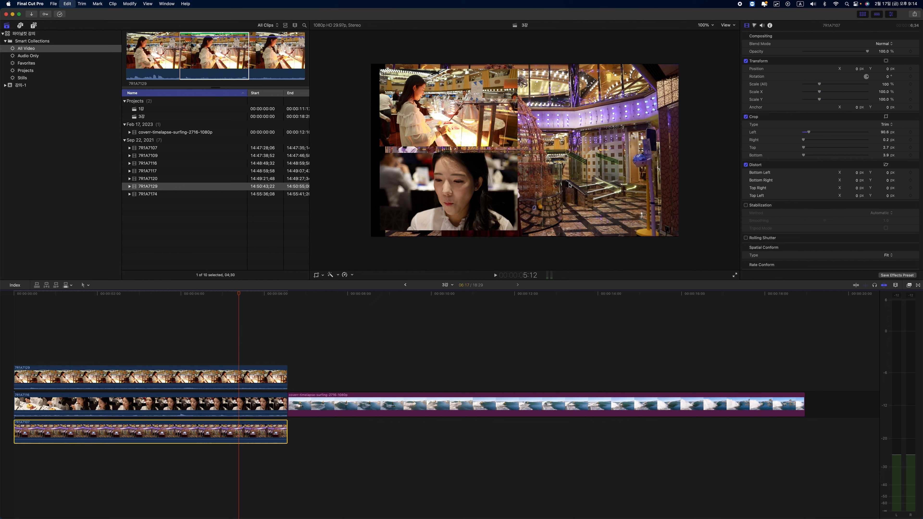
key("super+z")
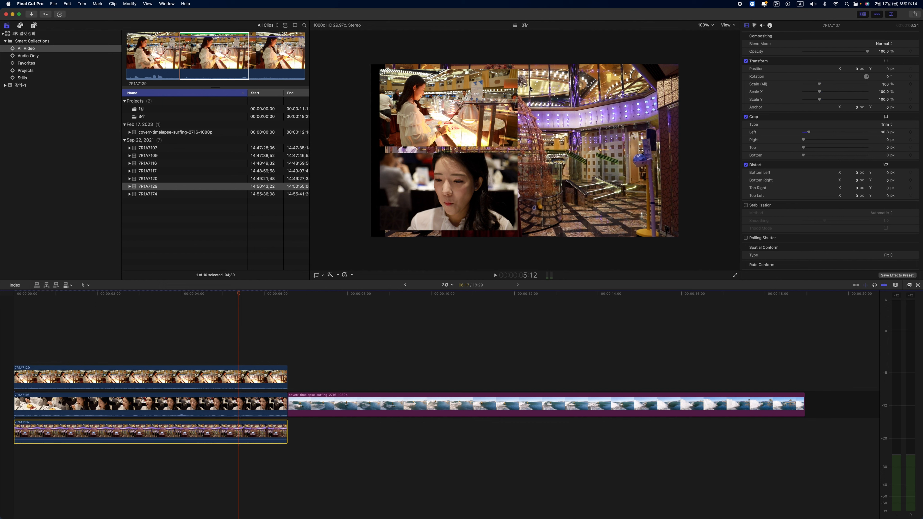
key("super+z")
key("super+z")
key("super+z")
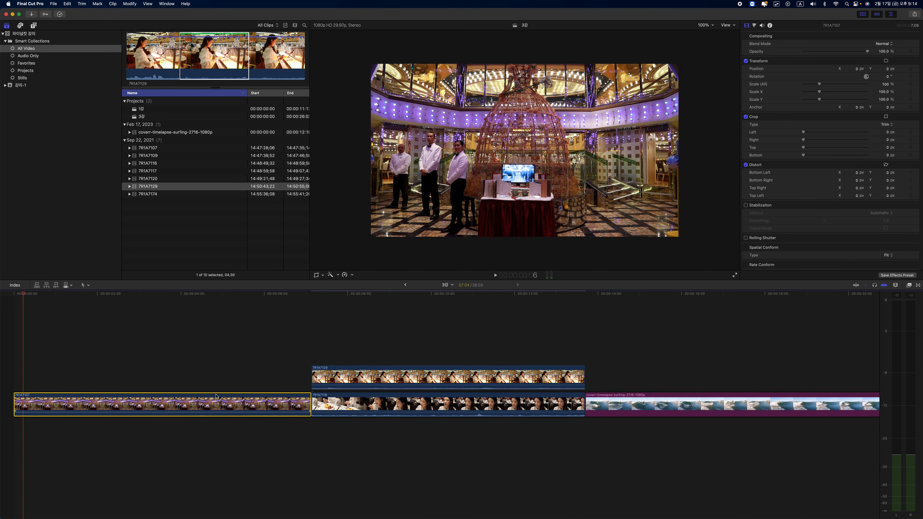
Step: Move clip 7R1A7107 beneath clip 7R1A7116 and shorten its end to line up with the clips above
left_click_drag(216, 396, 215, 430)
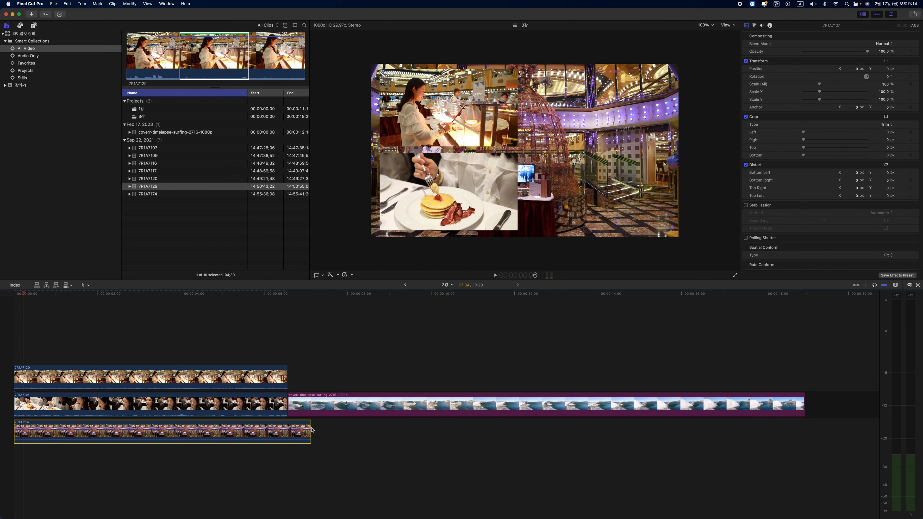
left_click_drag(309, 428, 286, 429)
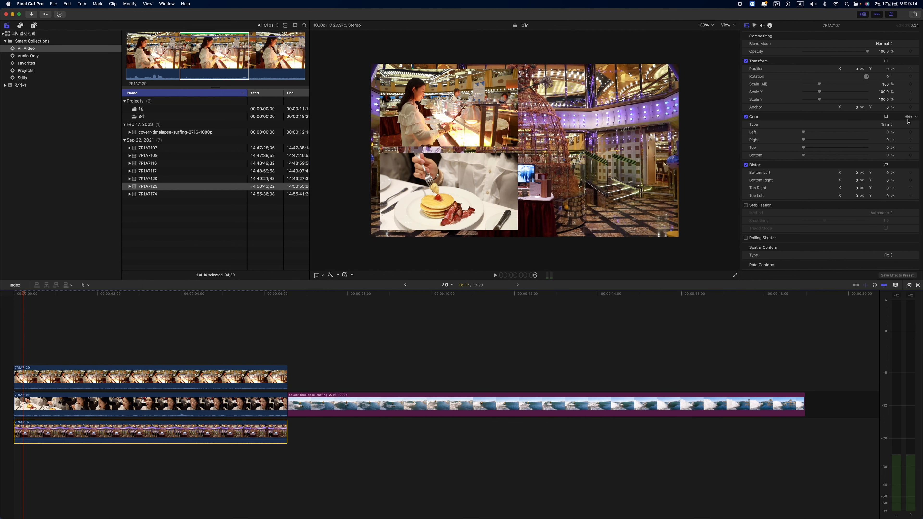
Step: Crop clip 7R1A7107 with Trim, cutting 960 px off its left side and thin strips off its upper, lower and right edges
left_click(885, 117)
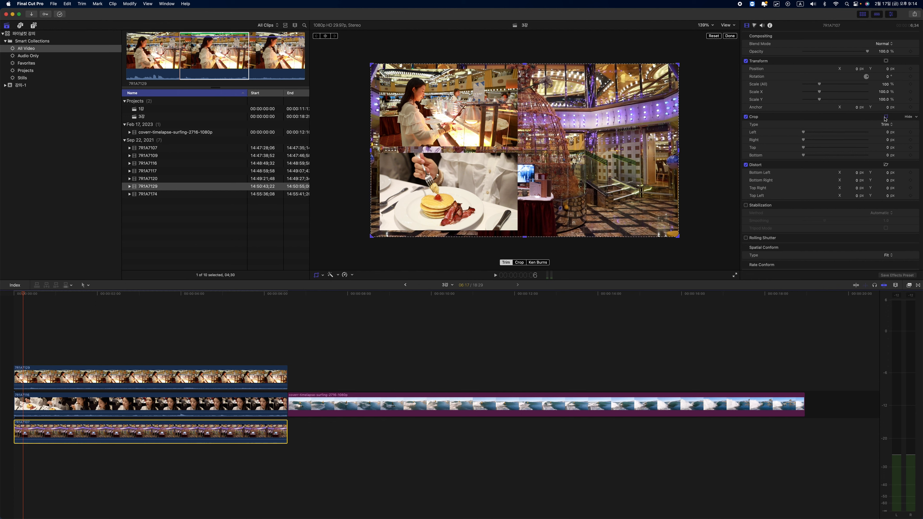
left_click_drag(371, 150, 526, 150)
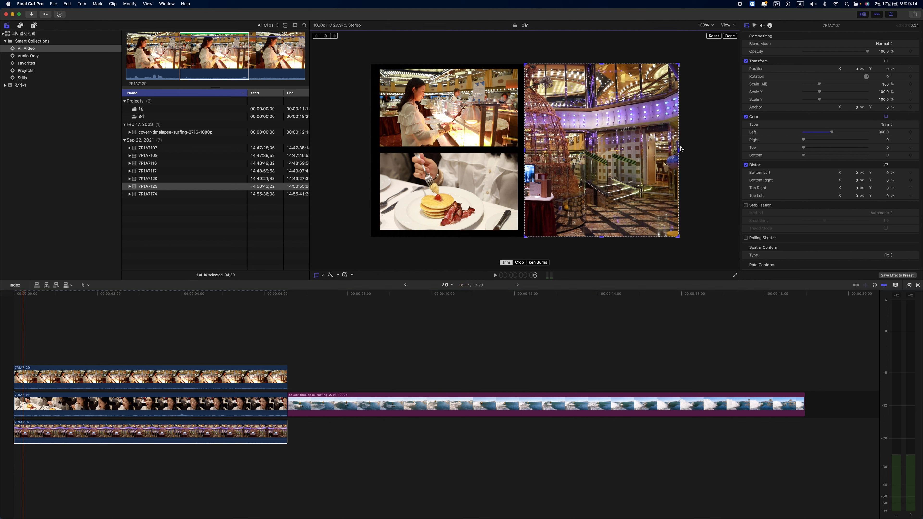
left_click_drag(601, 64, 601, 70)
left_click_drag(605, 238, 602, 229)
left_click_drag(678, 151, 671, 153)
left_click(657, 235)
left_click(729, 36)
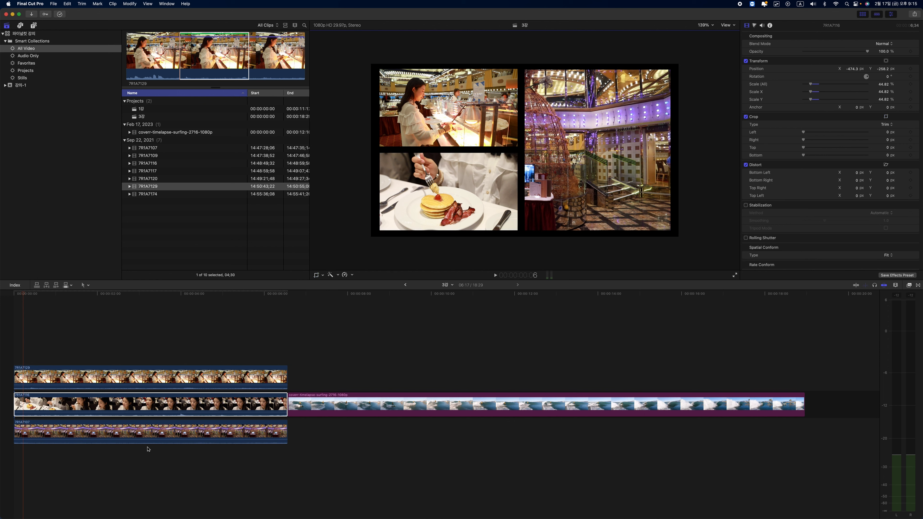
Step: Distort clip 7R1A7116 into a trapezoid, moving its Top Left corner about X 366, Y -7 px and its Top Right about X -357, Y -21 px
left_click(176, 409)
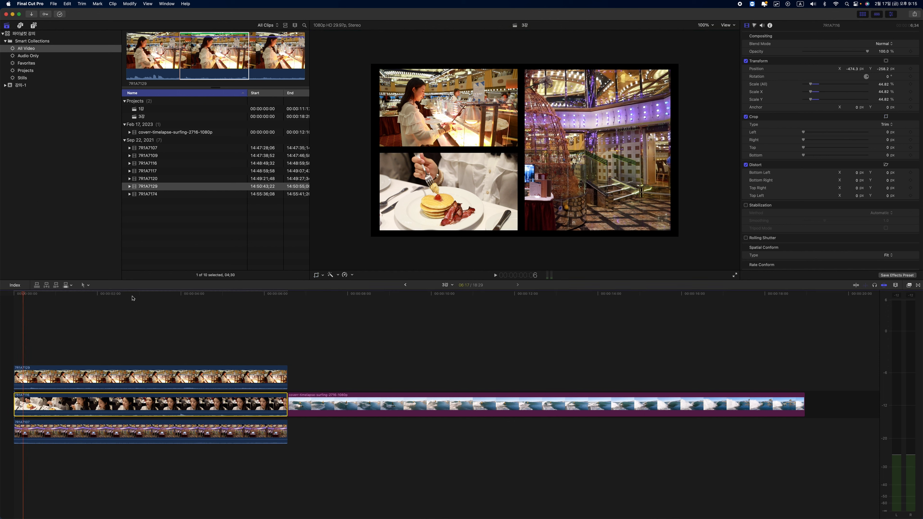
left_click(323, 275)
left_click(369, 253)
left_click_drag(380, 153, 406, 154)
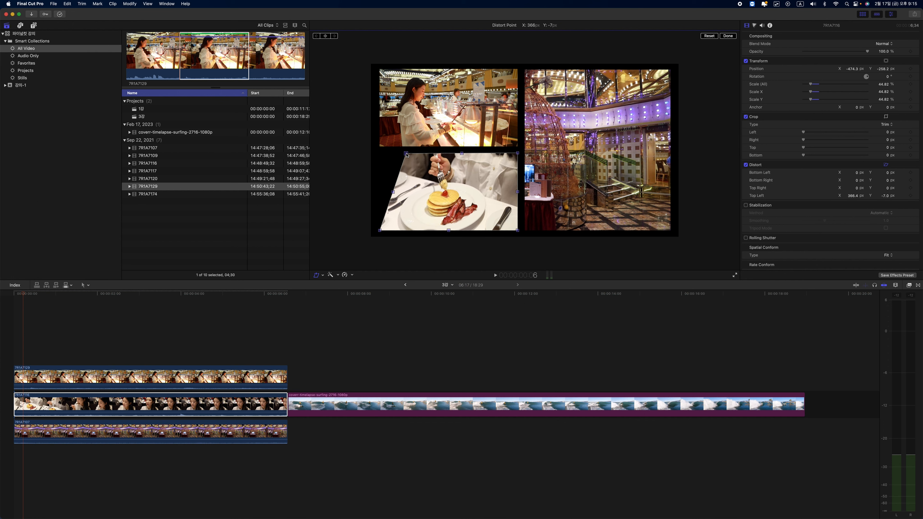
left_click_drag(518, 153, 492, 155)
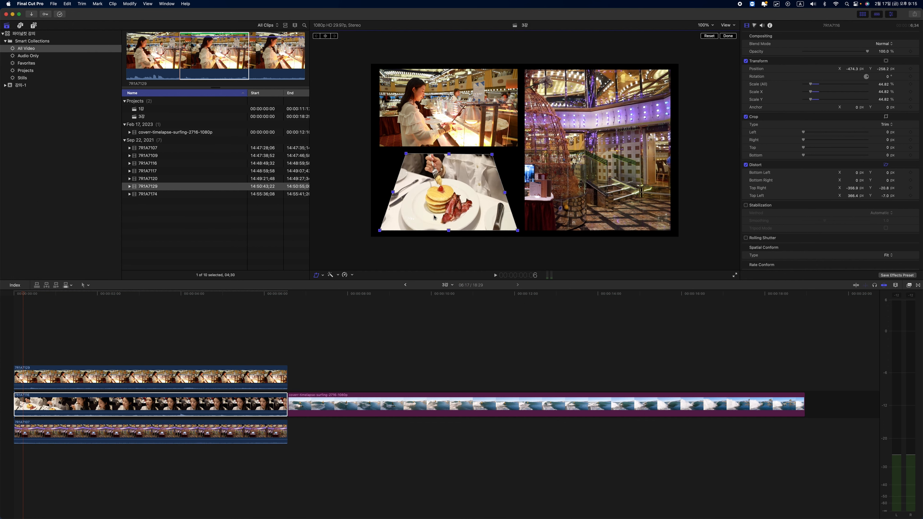
left_click_drag(518, 231, 409, 230)
key("super+z")
left_click(728, 36)
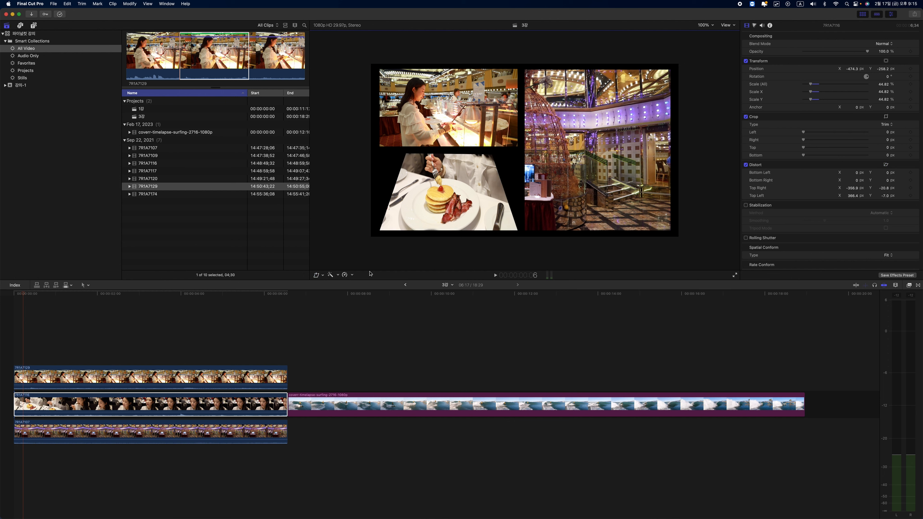
Step: Play back the three-picture split screen with the distorted 7R1A7116 clip
key("space")
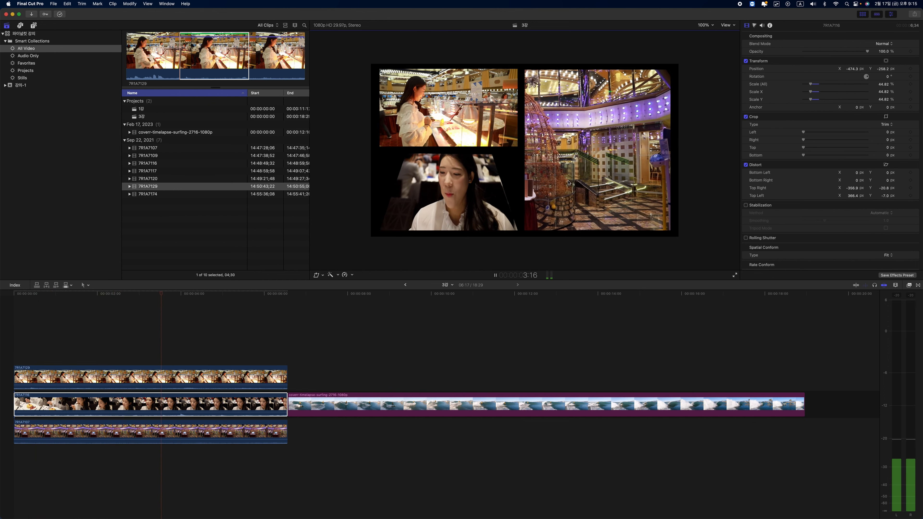
key("space")
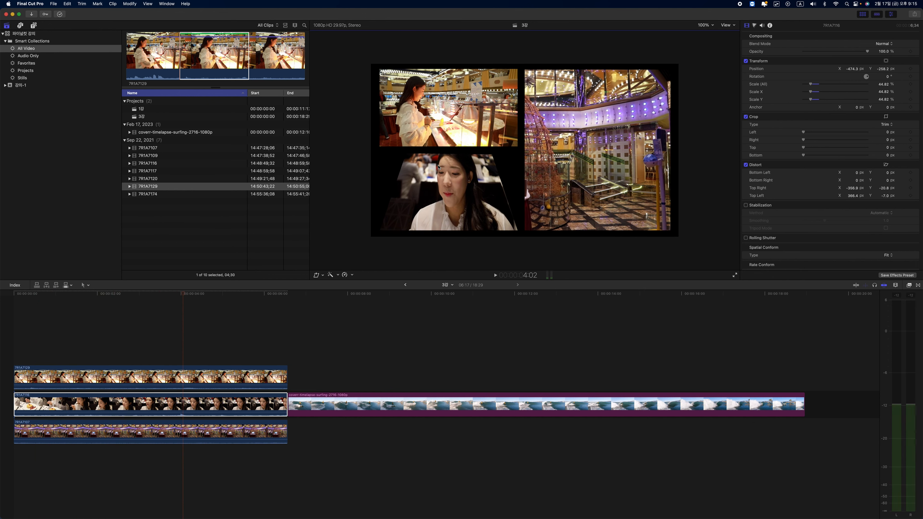
key("space")
key("space")
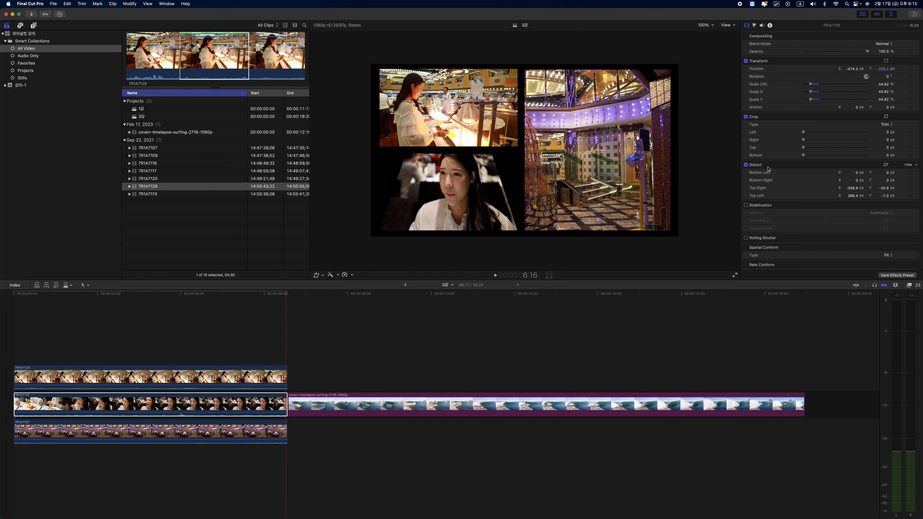
Step: Reset the Distort parameters of clip 7R1A7116 and move the playhead back to about 2:24 in the split screen
left_click(917, 166)
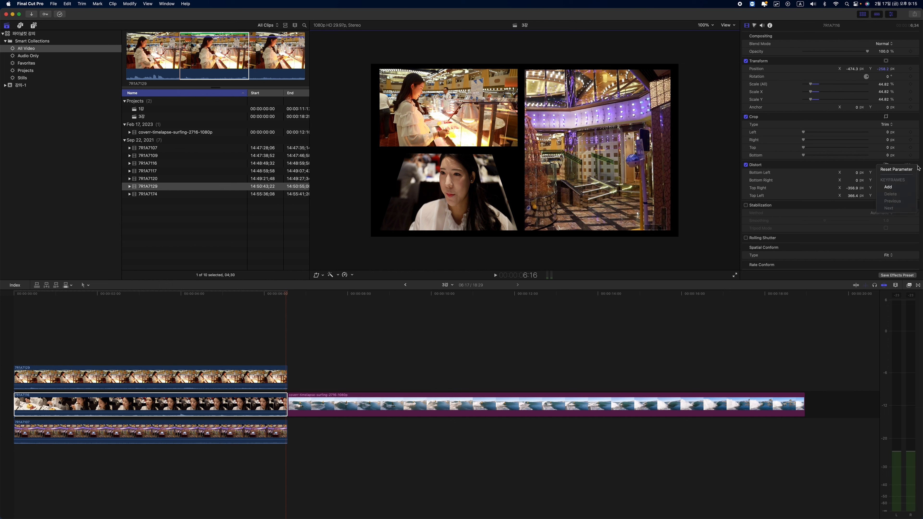
left_click(909, 171)
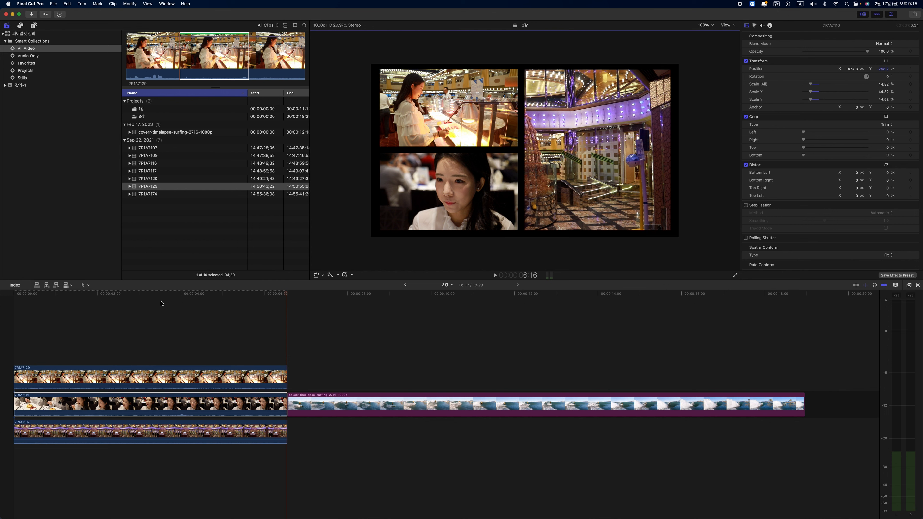
left_click_drag(157, 296, 112, 298)
left_click(130, 297)
left_click(322, 275)
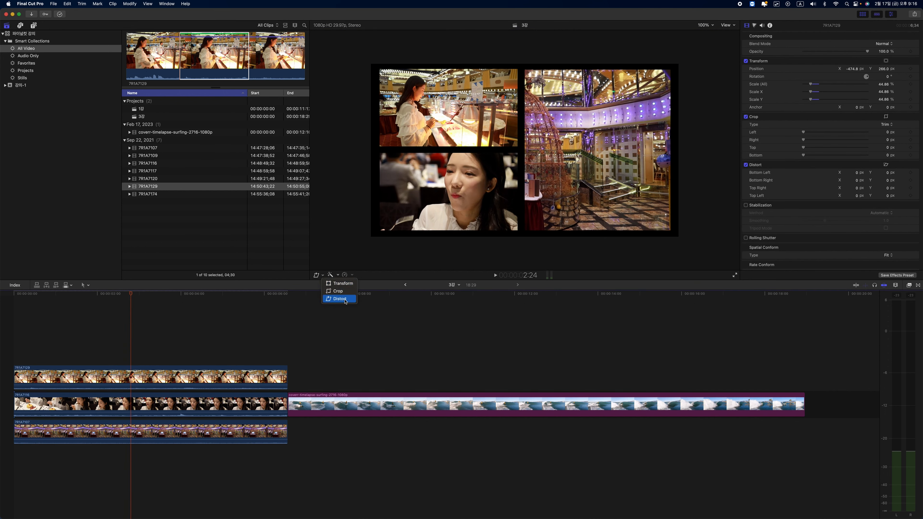
left_click(335, 302)
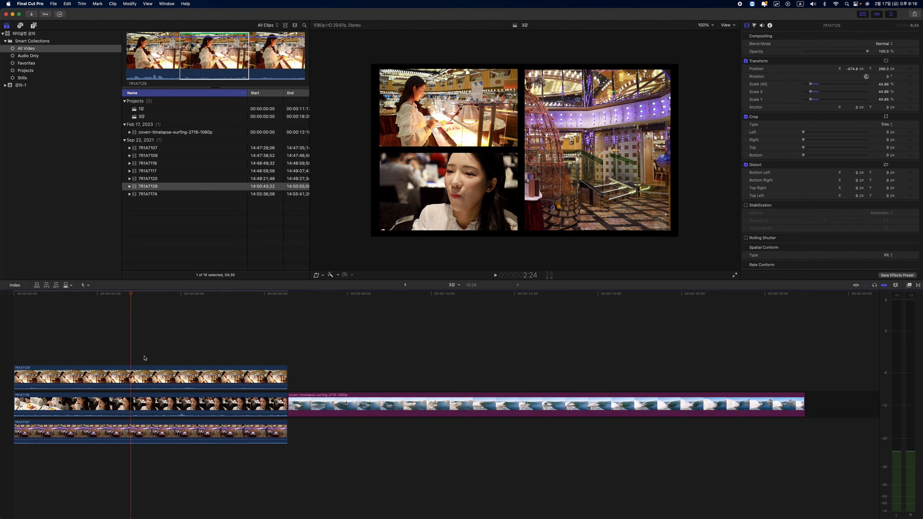
Step: Turn on skimming and insert clip 7R1A7129 into the primary storyline between clip 7R1A7116 and the surfing timelapse
left_click(140, 372)
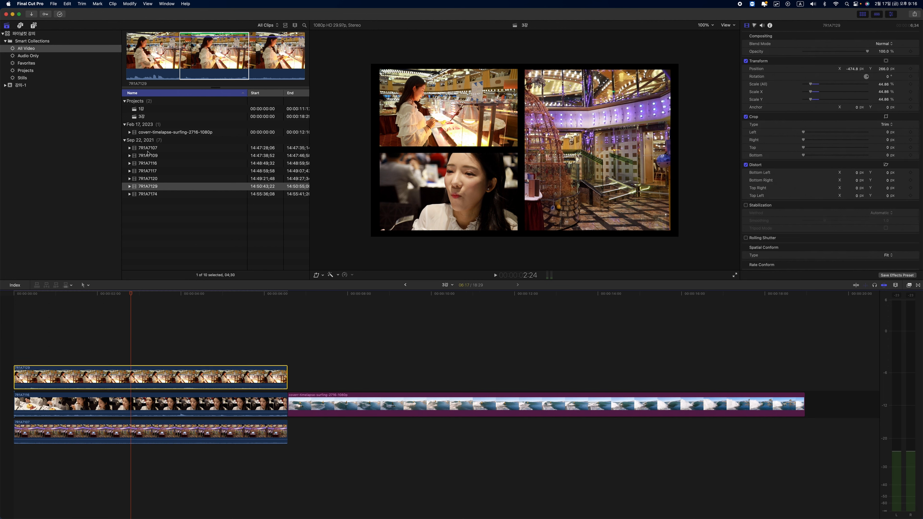
left_click(144, 186)
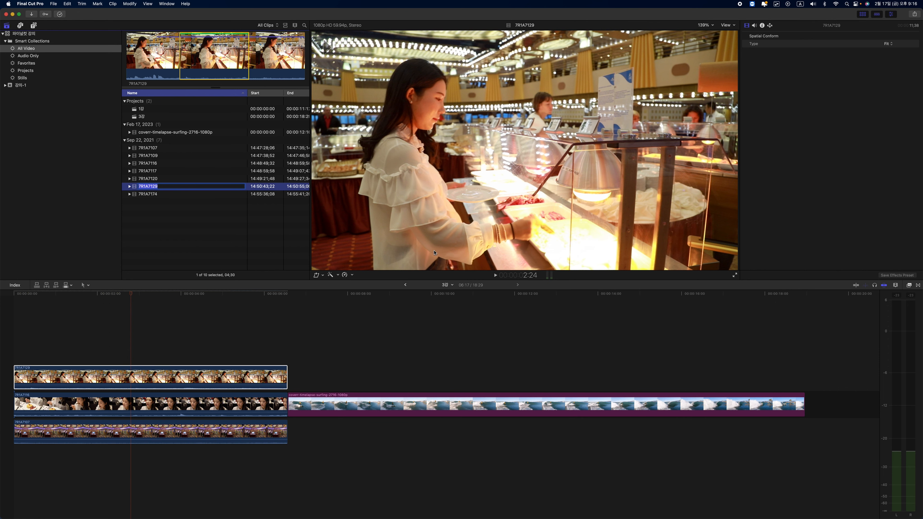
left_click(186, 226)
left_click(144, 187)
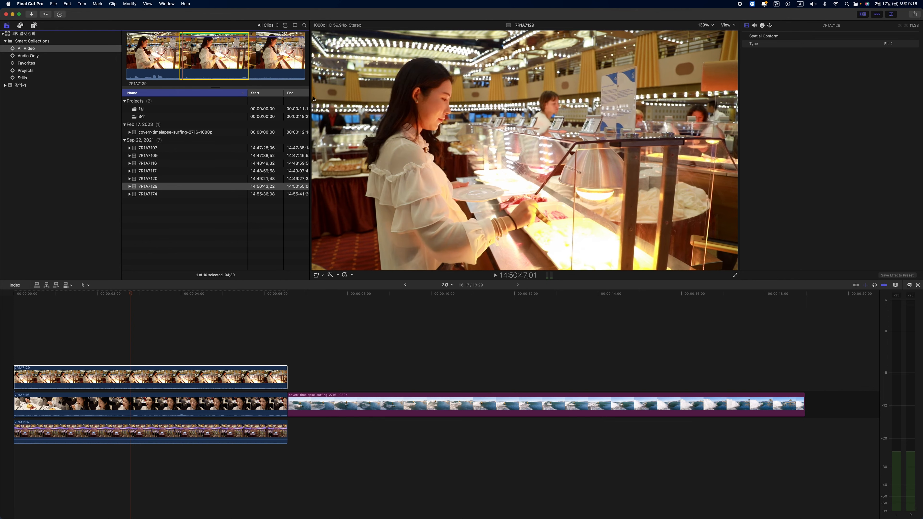
left_click(856, 287)
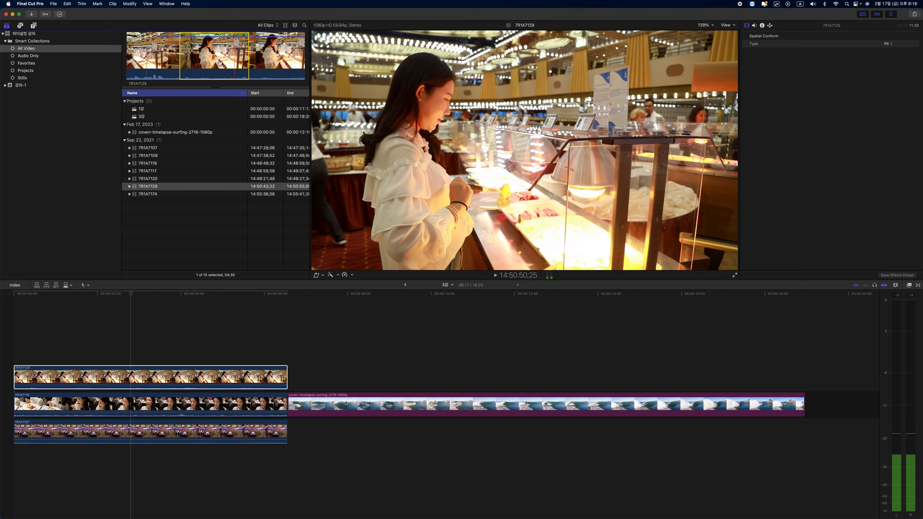
left_click(171, 213)
left_click(143, 188)
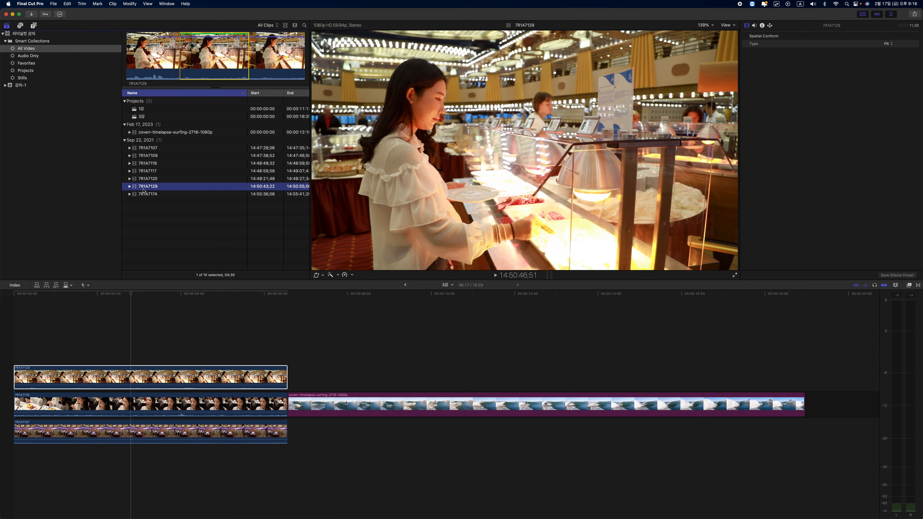
left_click_drag(143, 189, 296, 406)
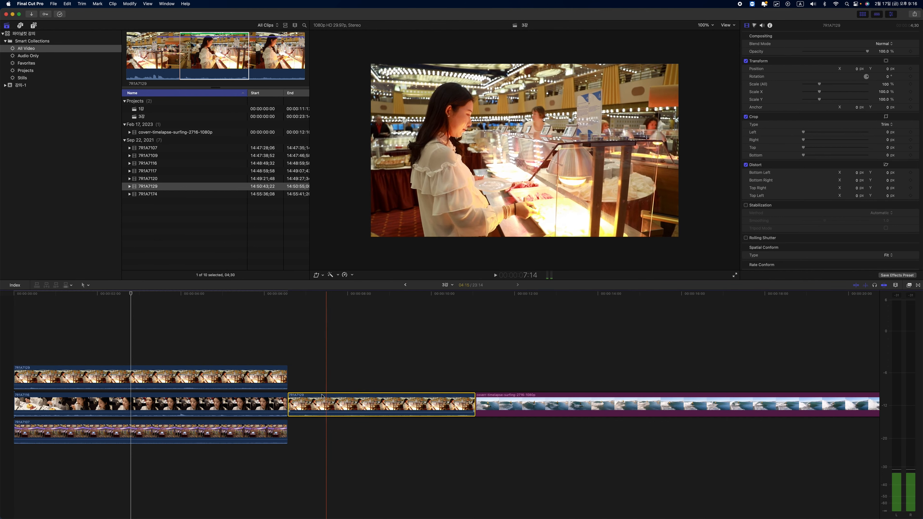
Step: Turn off skimming and play the beginning of the newly inserted 7R1A7129 clip
left_click(311, 301)
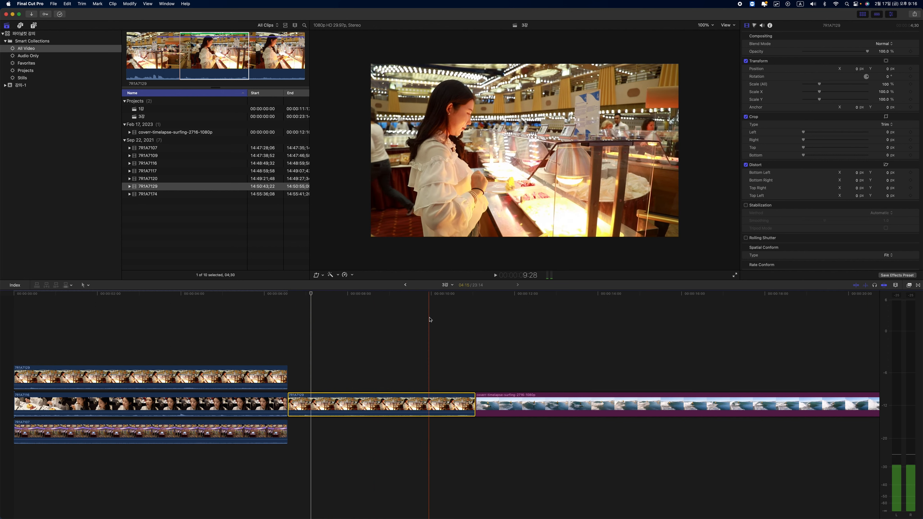
left_click(856, 285)
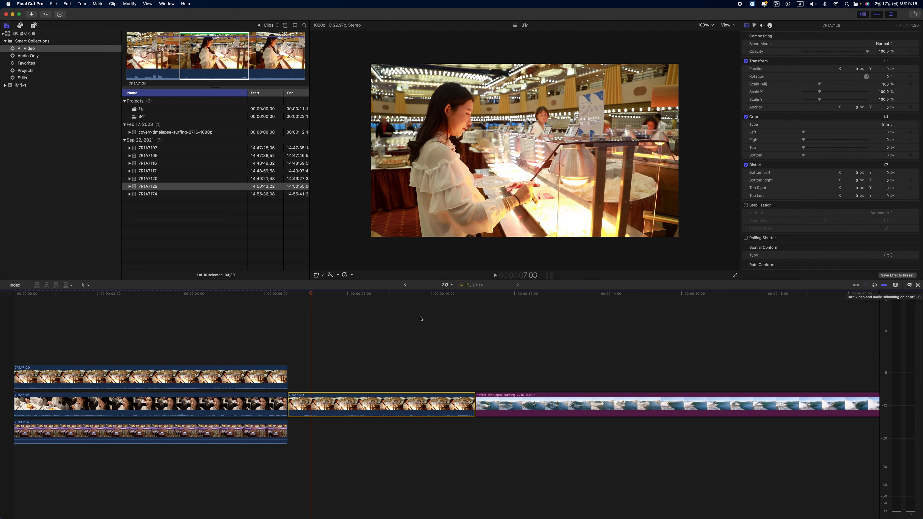
key("space")
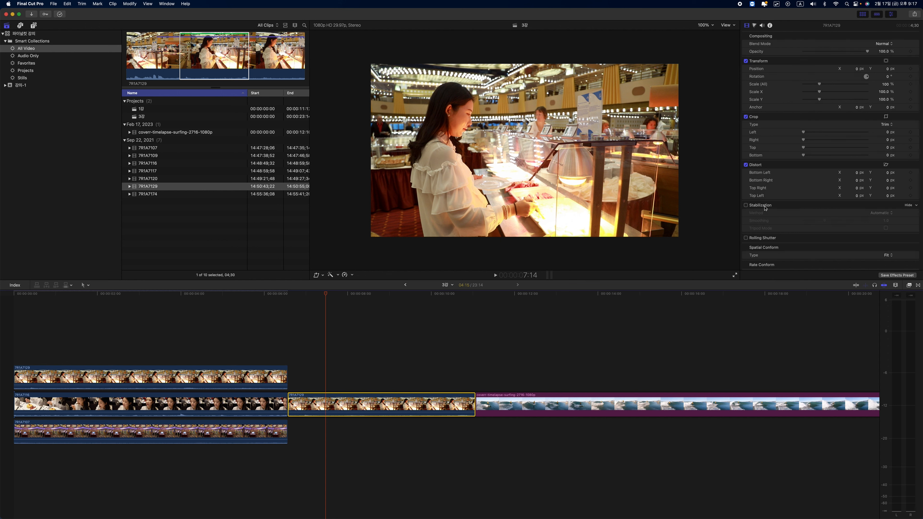
Step: Enable Stabilization with the Automatic method on the inserted 7R1A7129 clip and play it back
left_click(746, 206)
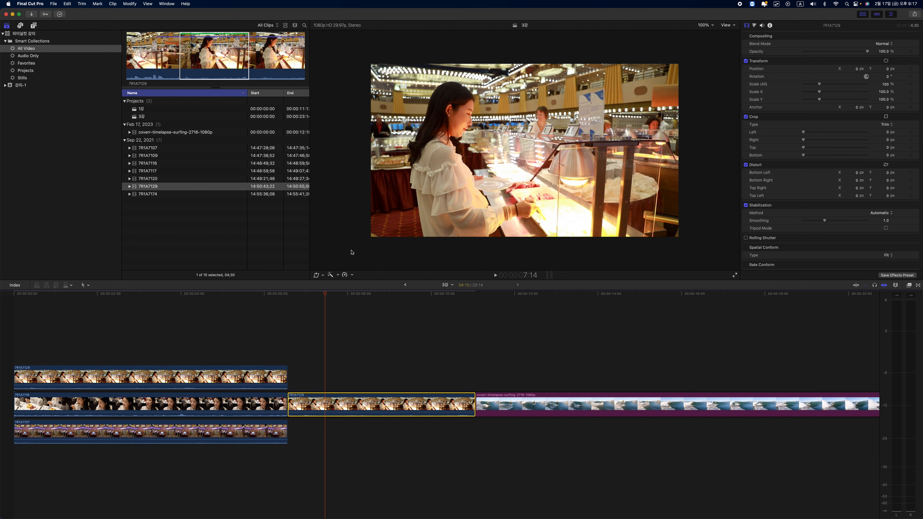
key("space")
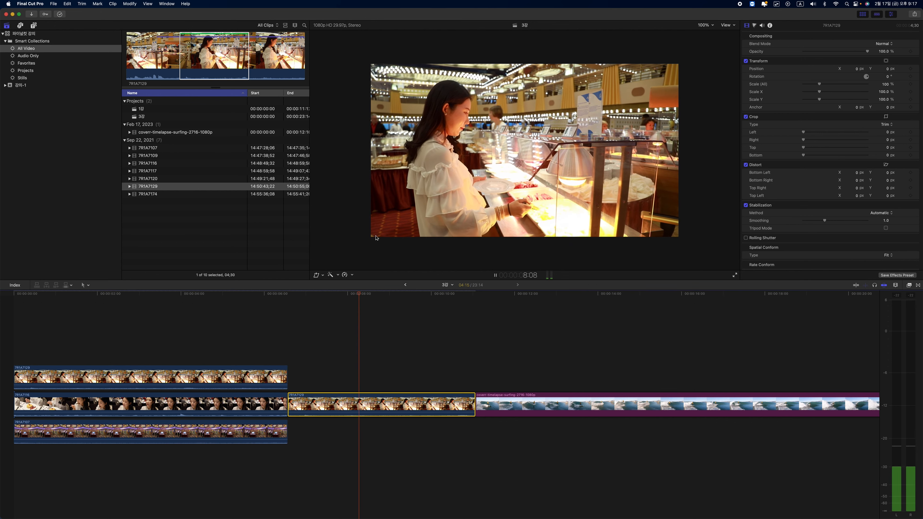
key("space")
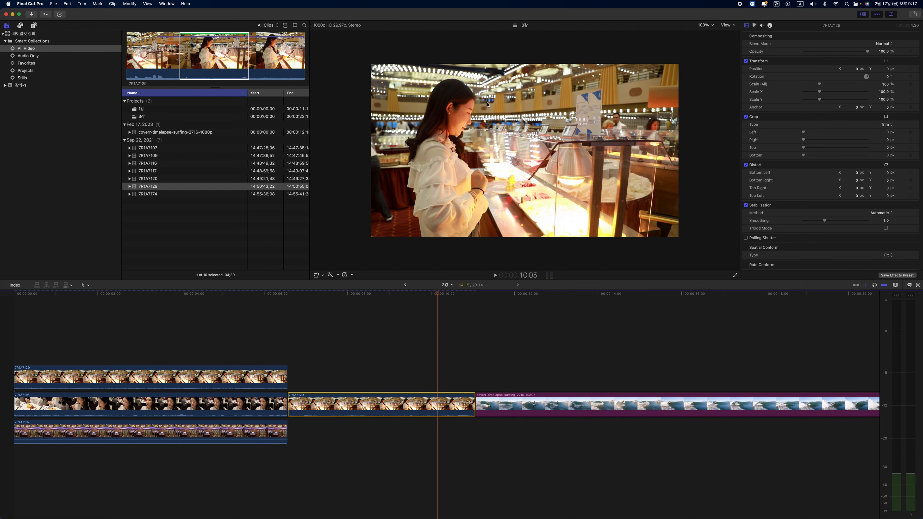
Step: Insert a second, unstabilized copy of 7R1A7129 directly after the stabilized one and play it
left_click_drag(206, 67, 470, 405)
left_click(485, 294)
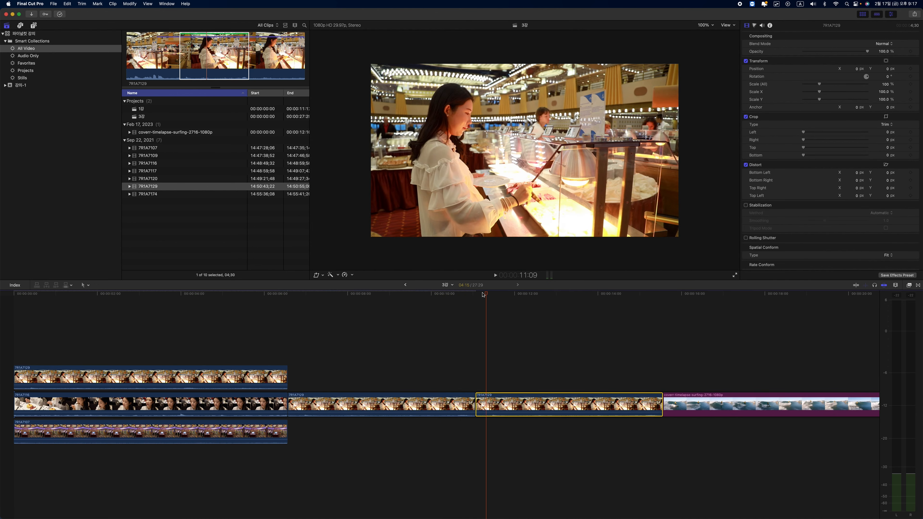
key("space")
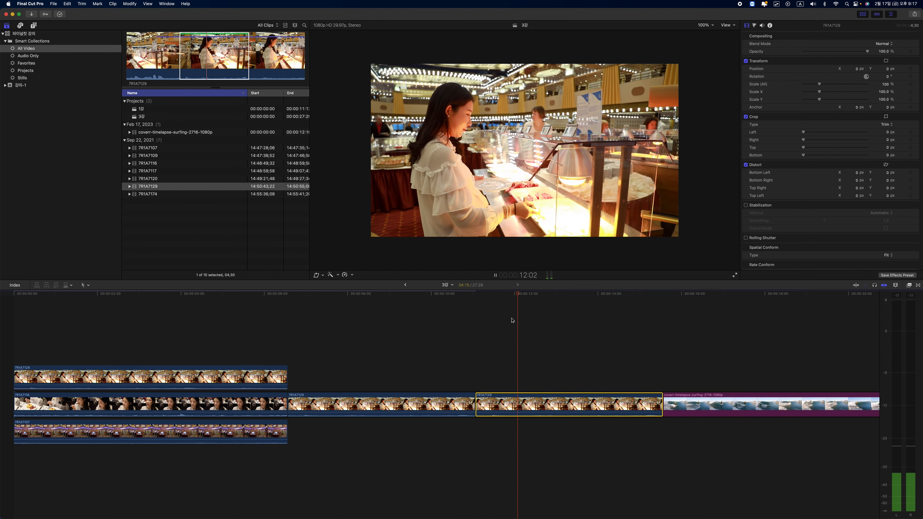
key("space")
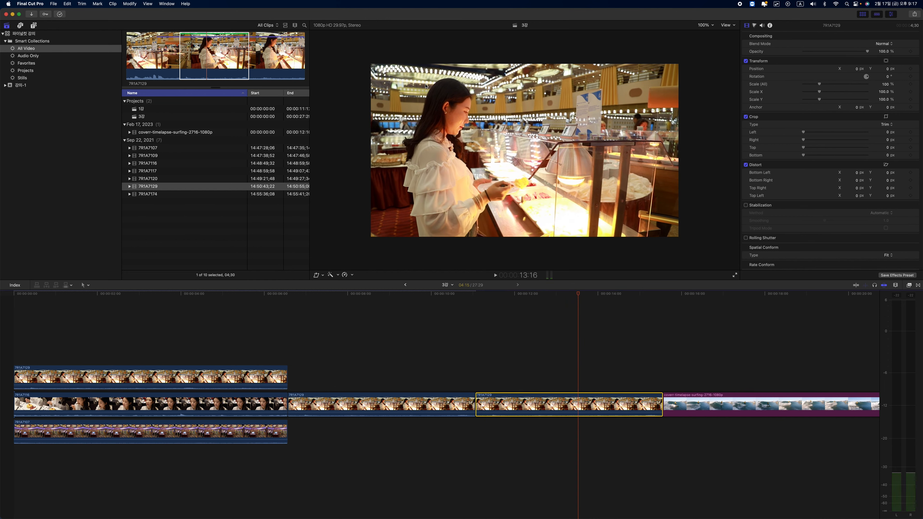
Step: Play the stabilized and unstabilized copies of 7R1A7129 alternately to compare their camera shake
left_click(303, 295)
key("space")
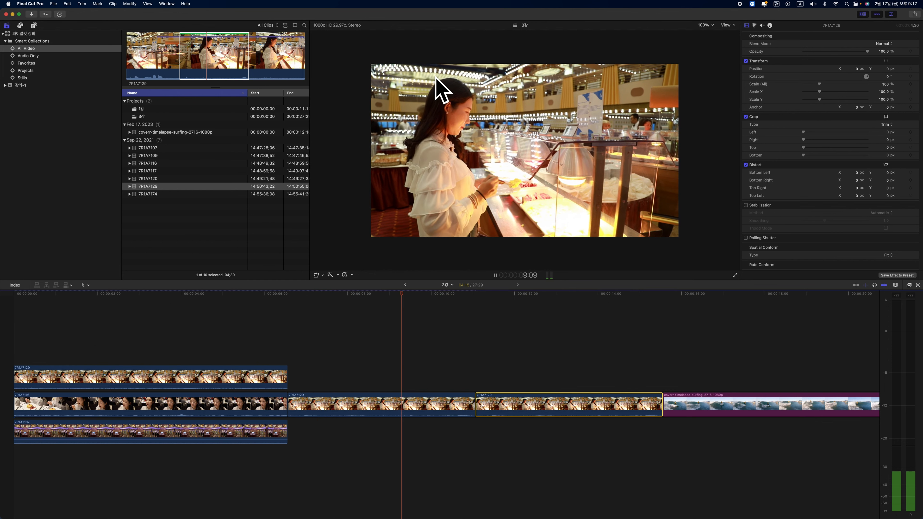
key("space")
key("space")
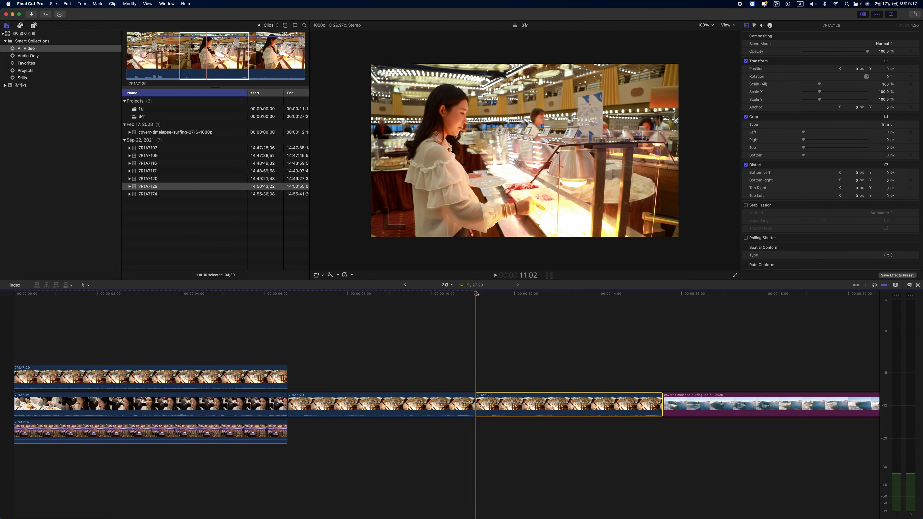
key("space")
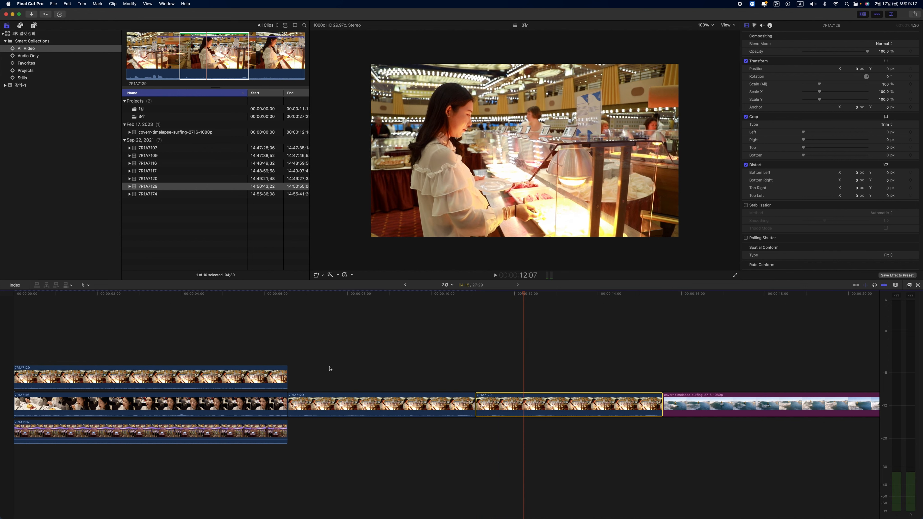
left_click(305, 295)
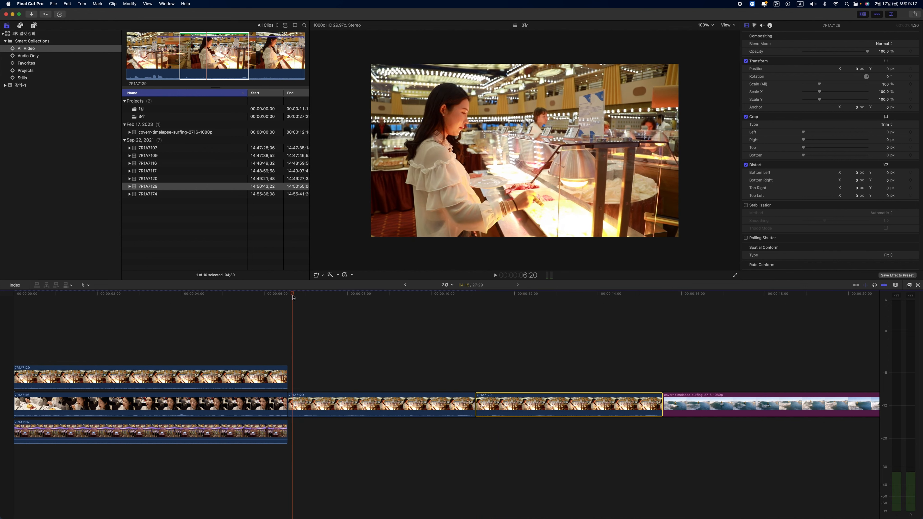
key("space")
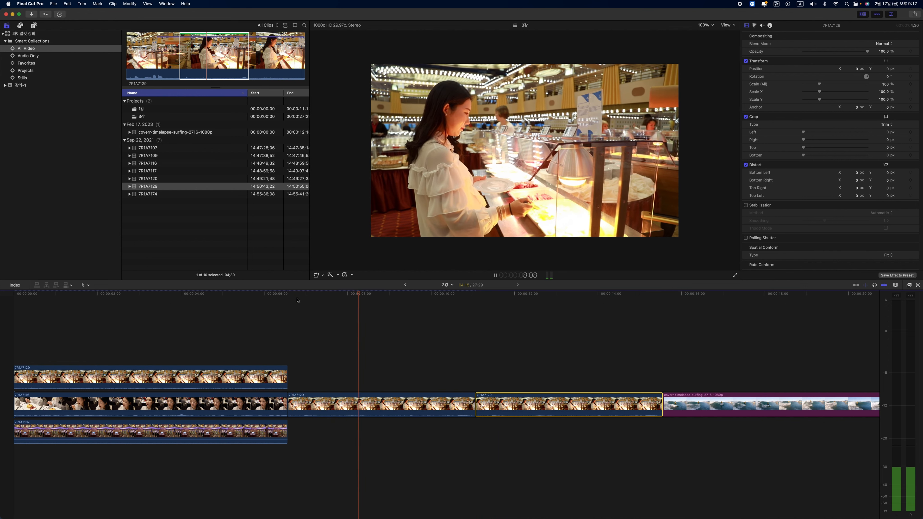
key("space")
left_click(476, 297)
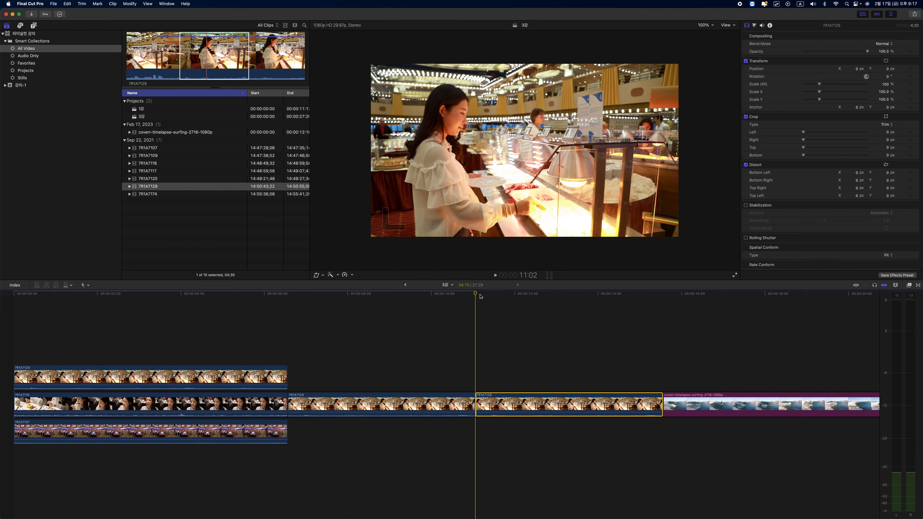
key("space")
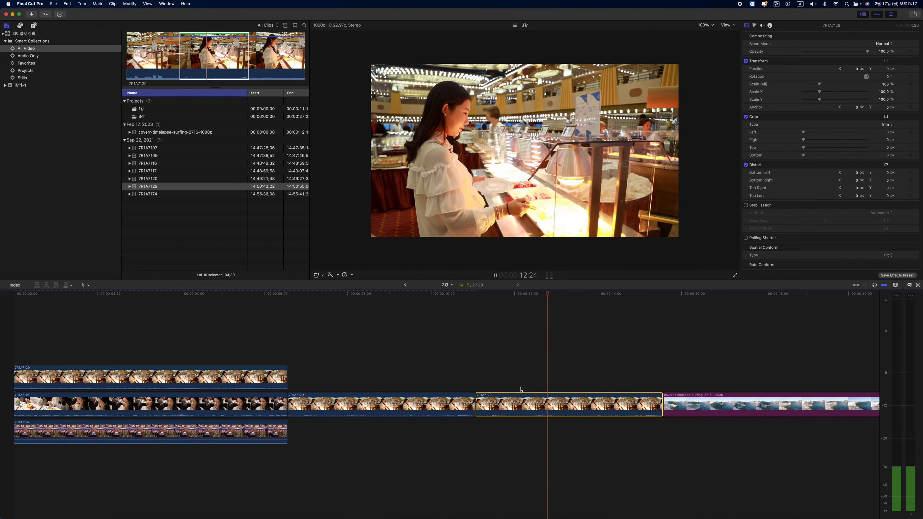
key("space")
left_click(311, 295)
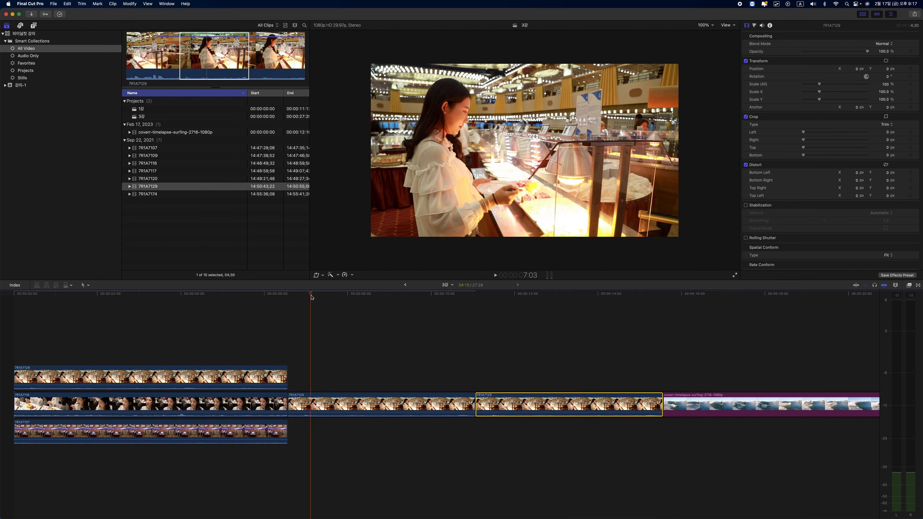
key("space")
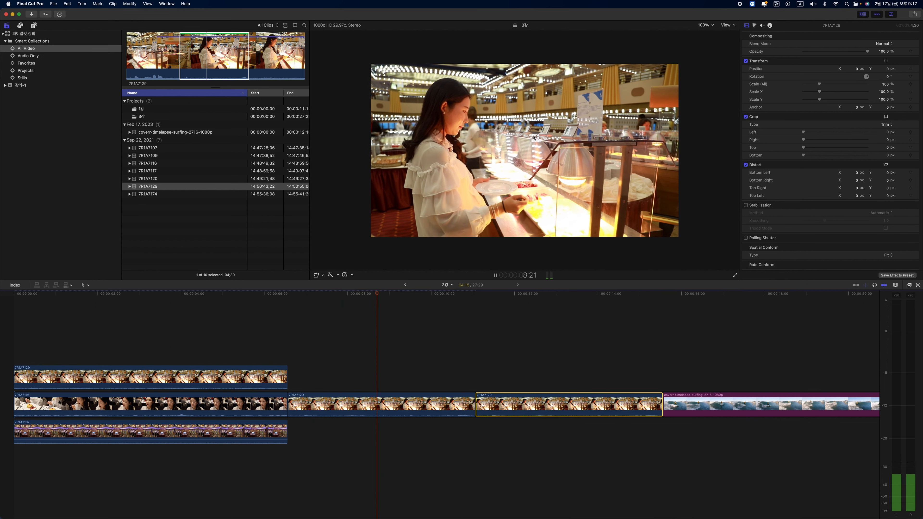
key("space")
Step: Stack the stabilized copy of 7R1A7129 directly above the unstabilized copy as a connected clip
left_click(428, 398)
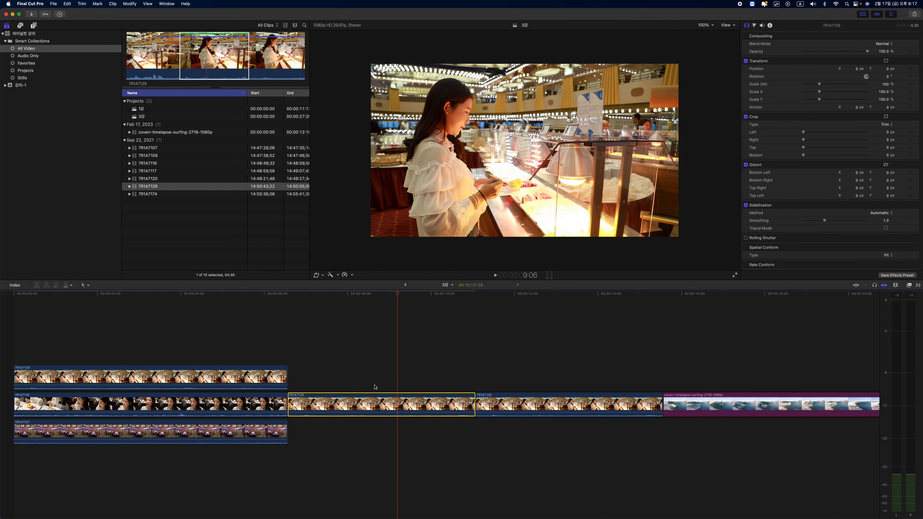
left_click_drag(404, 401, 403, 372)
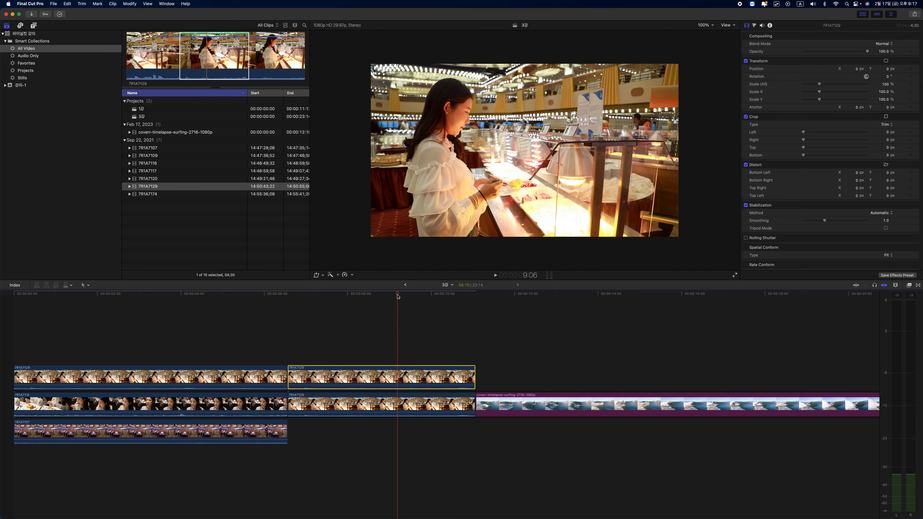
Step: Try cropping the upper stabilized 7R1A7129 copy with Trim, cutting about 524 px off its left side
left_click(323, 277)
left_click(336, 295)
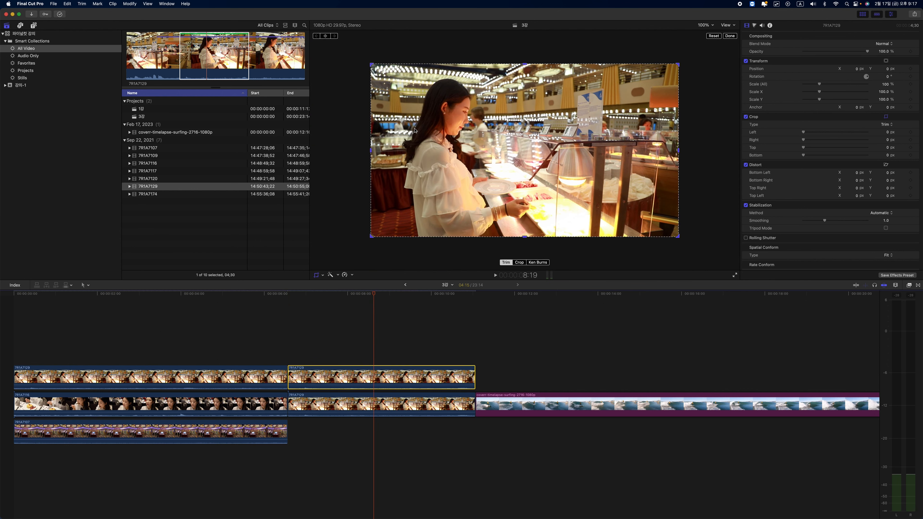
left_click_drag(371, 151, 455, 147)
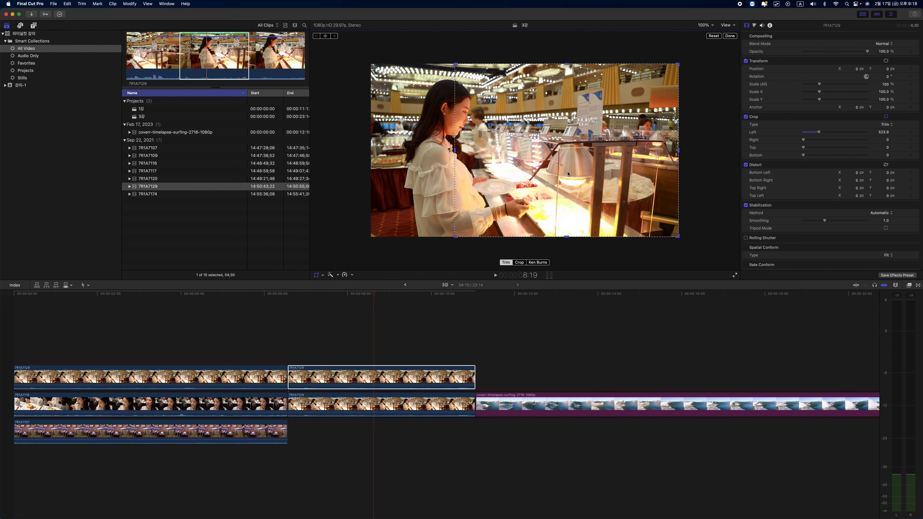
left_click(729, 35)
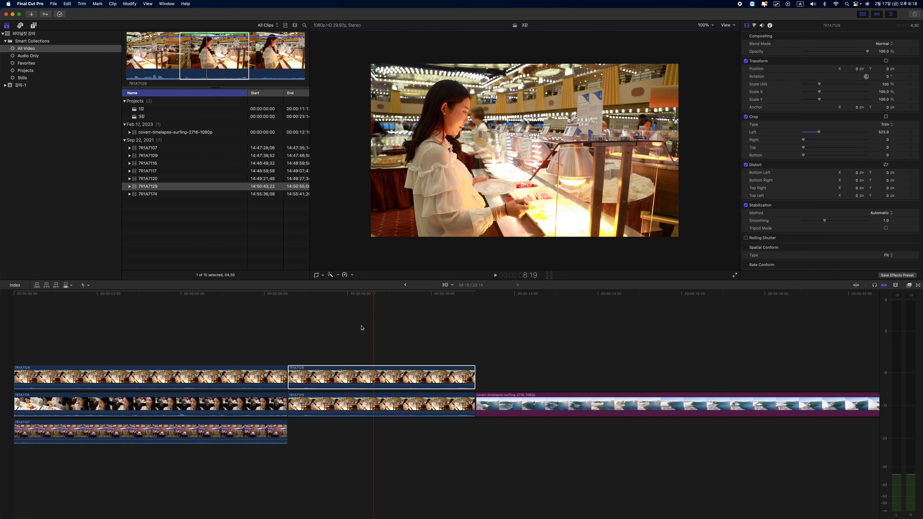
Step: Play the overlapping stabilized and unstabilized copies of 7R1A7129 and undo the left trim
left_click(305, 298)
key("space")
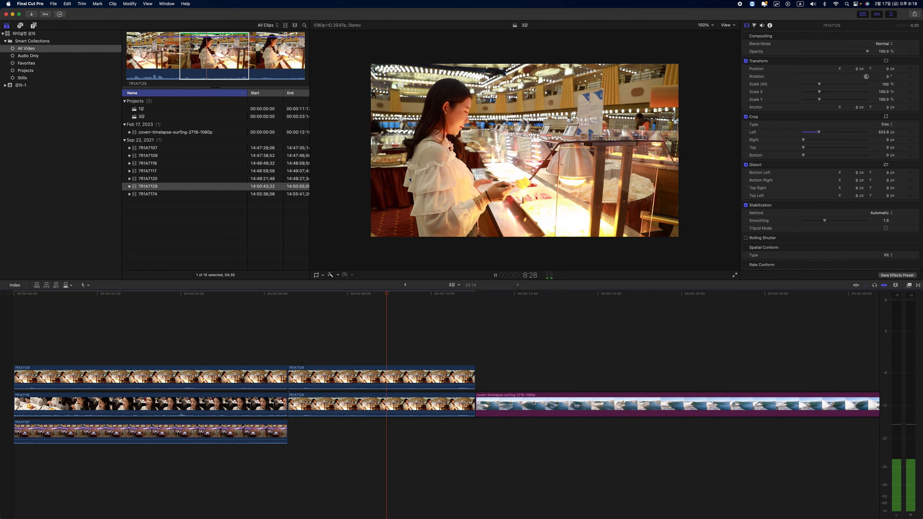
key("space")
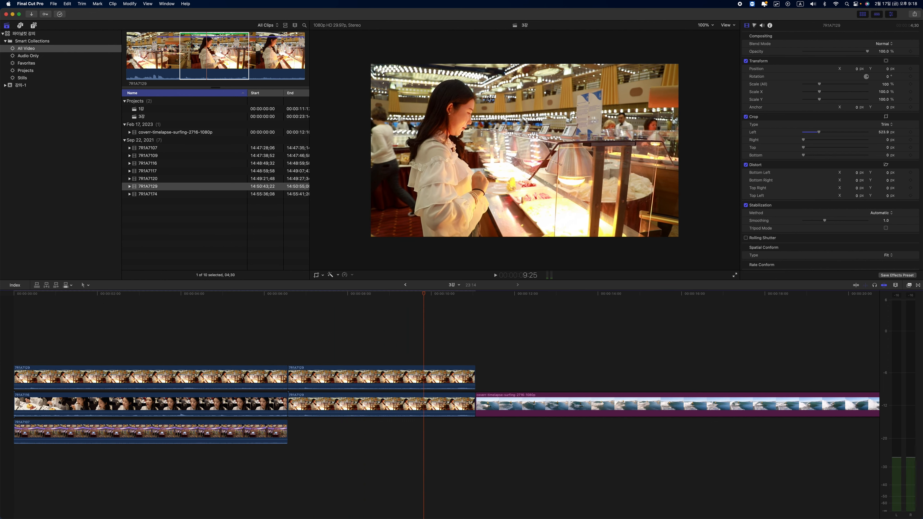
key("space")
key("space")
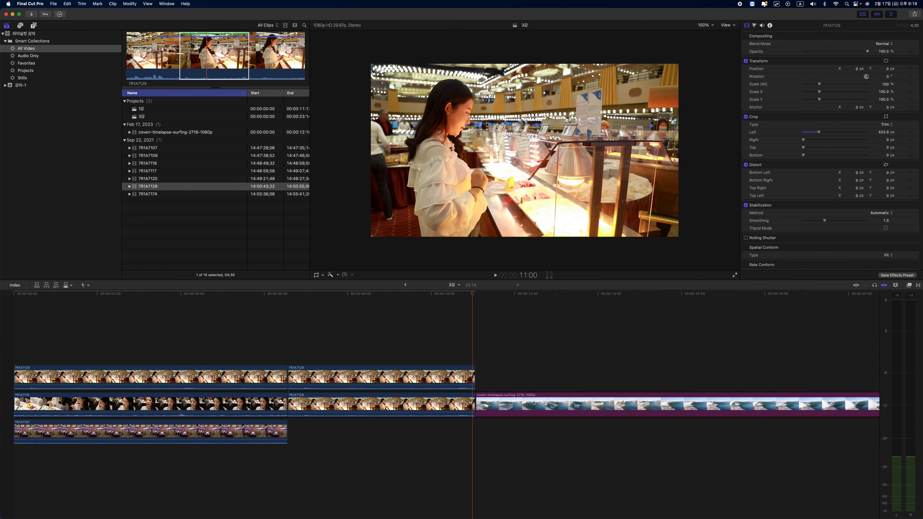
key("super+z")
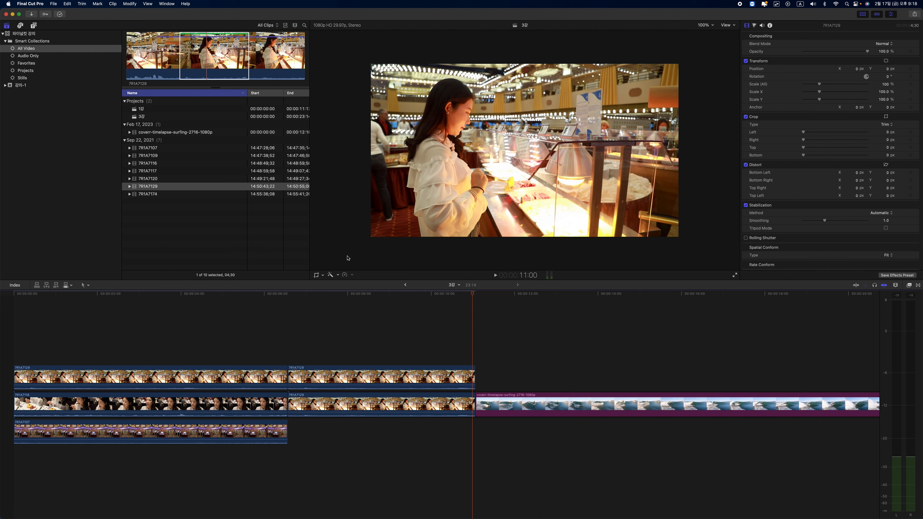
Step: Use Transform to shrink the upper stabilized 7R1A7129 copy to about 41% and place it in the right half of the frame
left_click(337, 309)
left_click(309, 374)
left_click(321, 276)
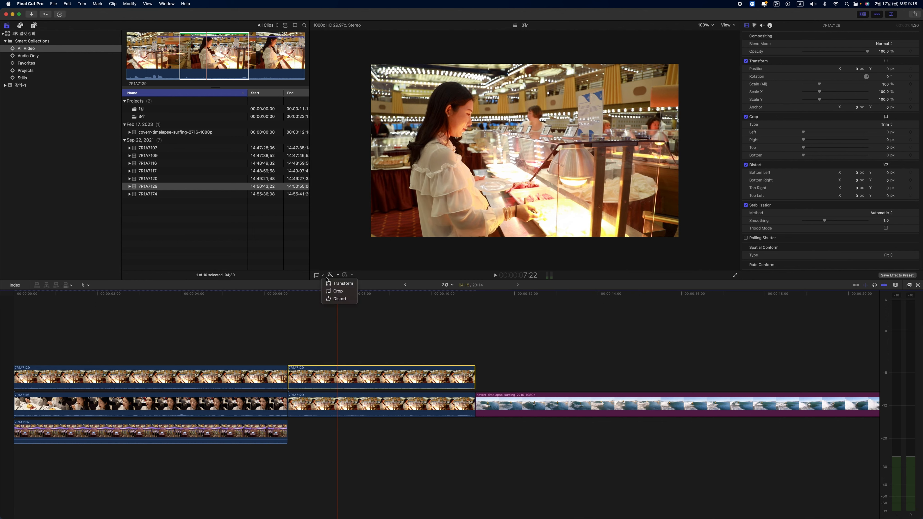
left_click(337, 282)
left_click_drag(371, 238, 586, 165)
Step: Shrink the lower unstabilized copy into the left half of the frame and move the stabilized picture beside it, to about X 362 px
left_click(331, 416)
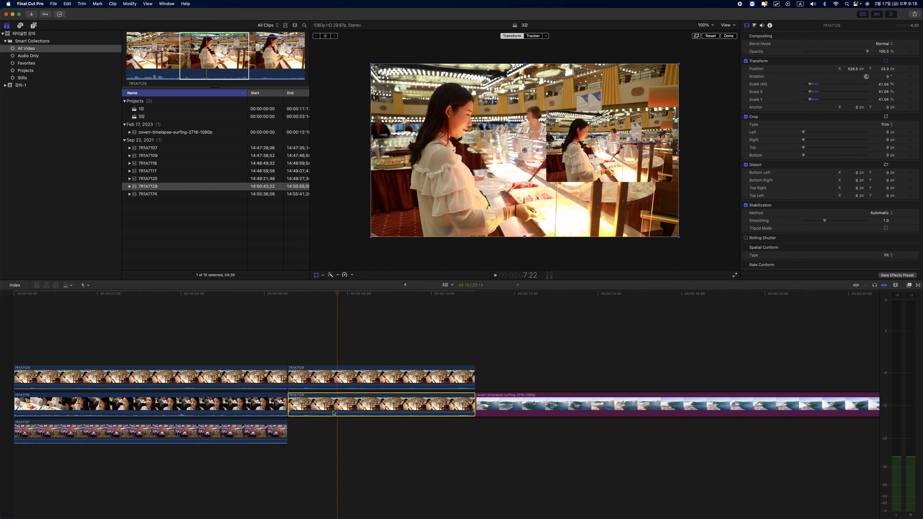
left_click_drag(370, 238, 423, 154)
left_click(356, 367)
left_click_drag(582, 166, 556, 166)
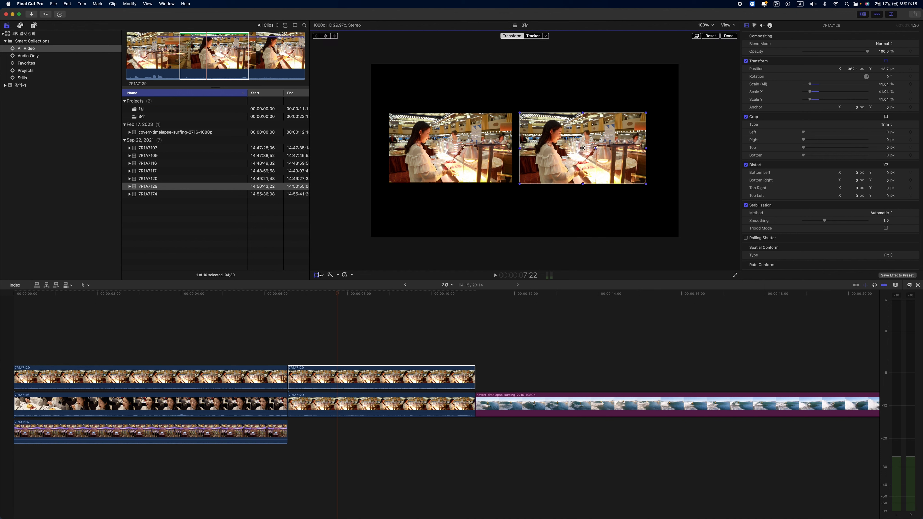
left_click(728, 36)
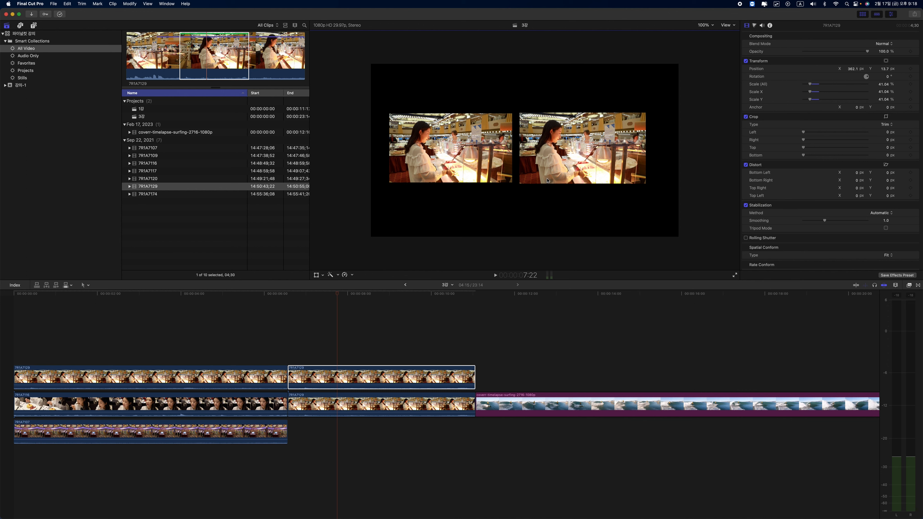
Step: Play the side-by-side pictures from the start of the 7R1A7129 pair to compare their camera shake
left_click(287, 295)
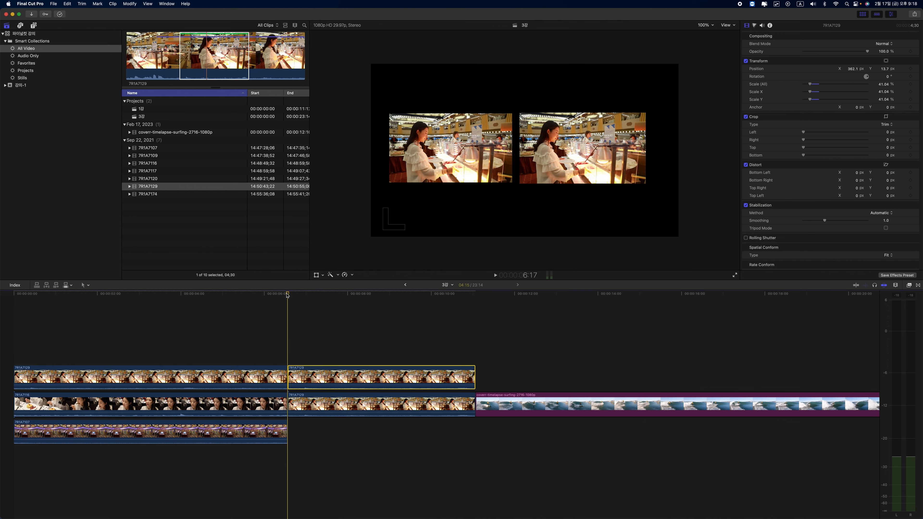
key("space")
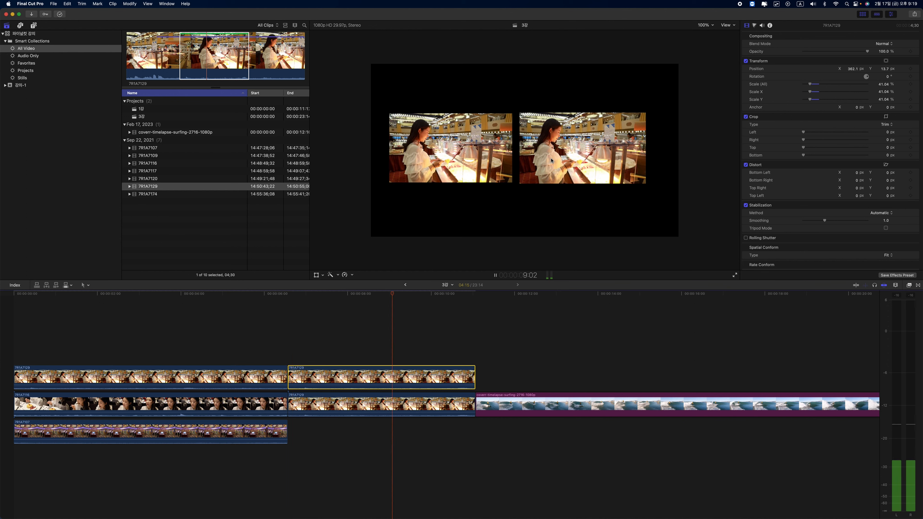
key("space")
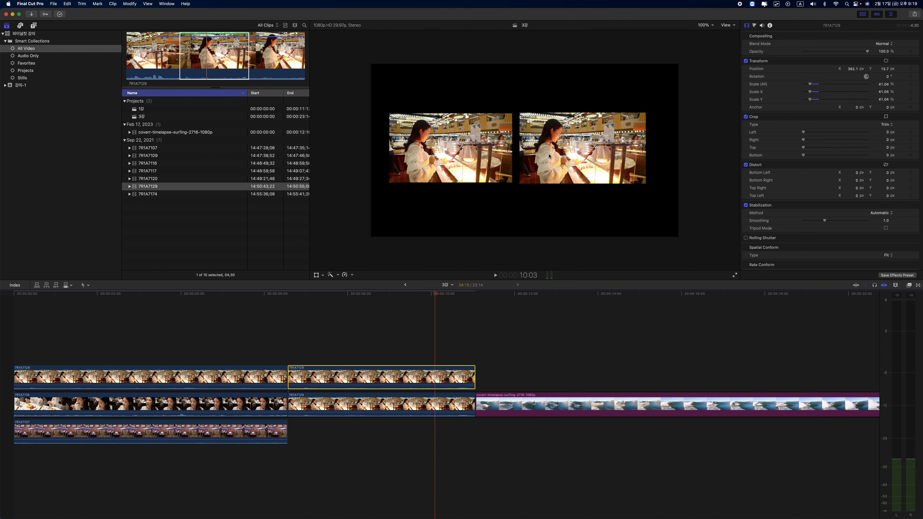
key("space")
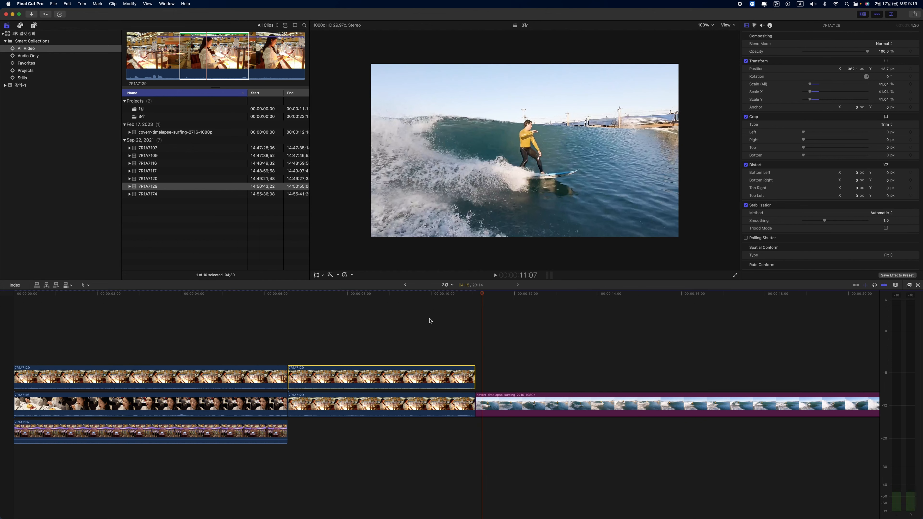
left_click(295, 299)
left_click(447, 153)
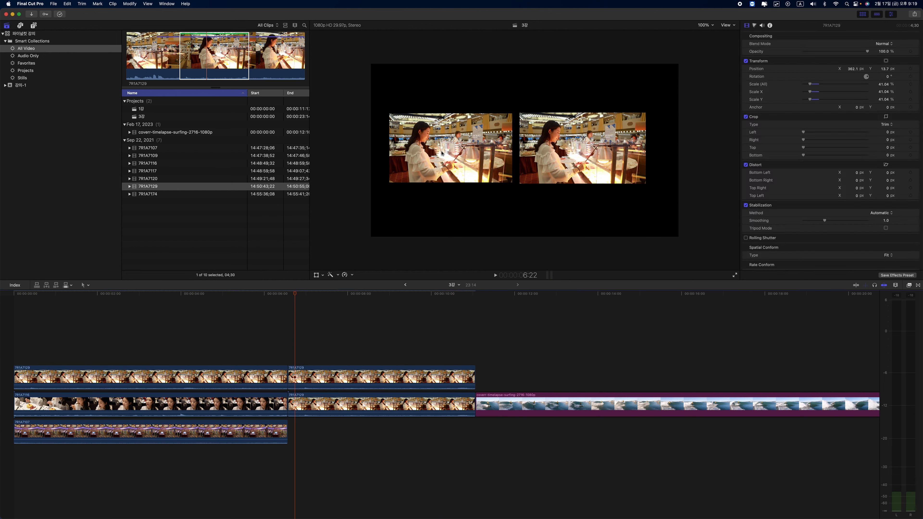
Step: Replay the side-by-side comparison twice with the Transform outline shown around the stabilized picture, and hide the outline
left_click(373, 373)
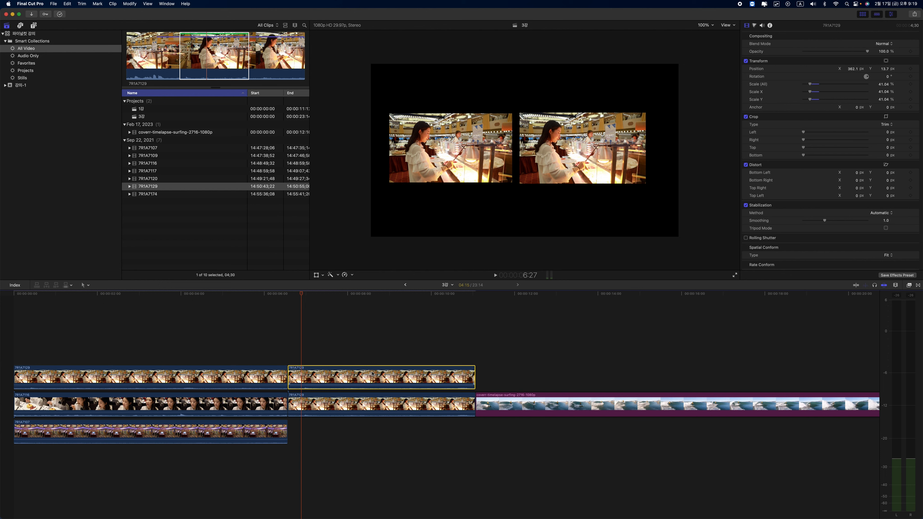
left_click(317, 275)
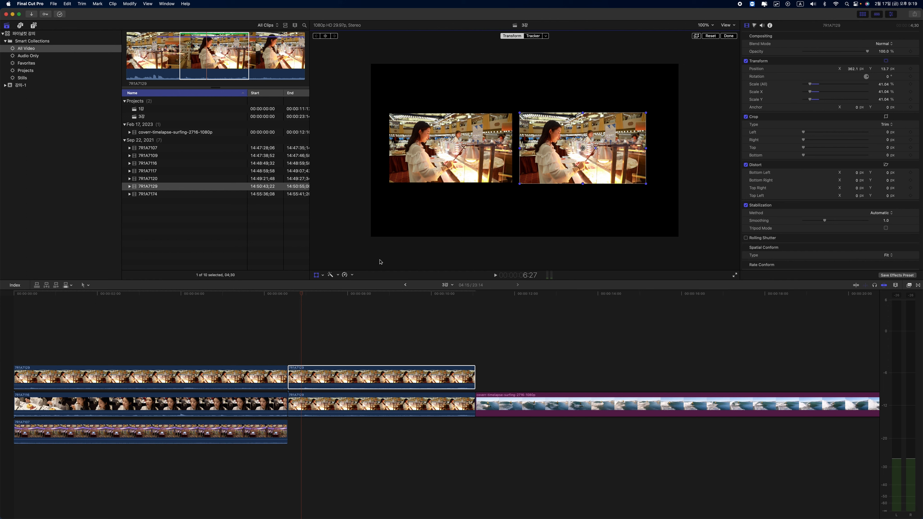
left_click_drag(299, 296, 288, 296)
key("space")
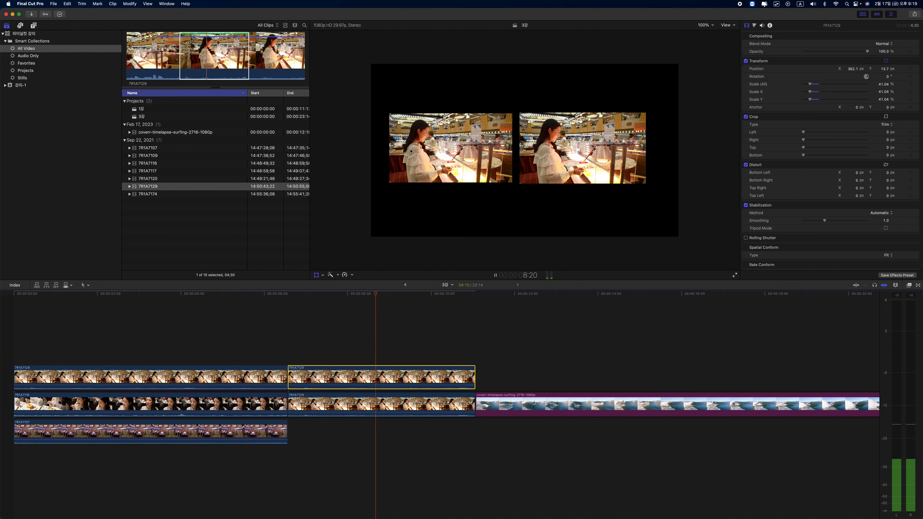
key("space")
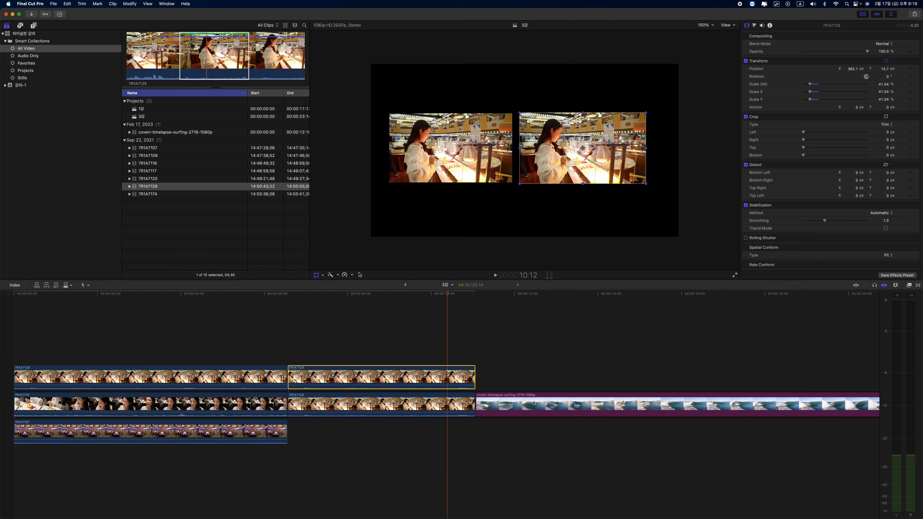
left_click(294, 299)
key("space")
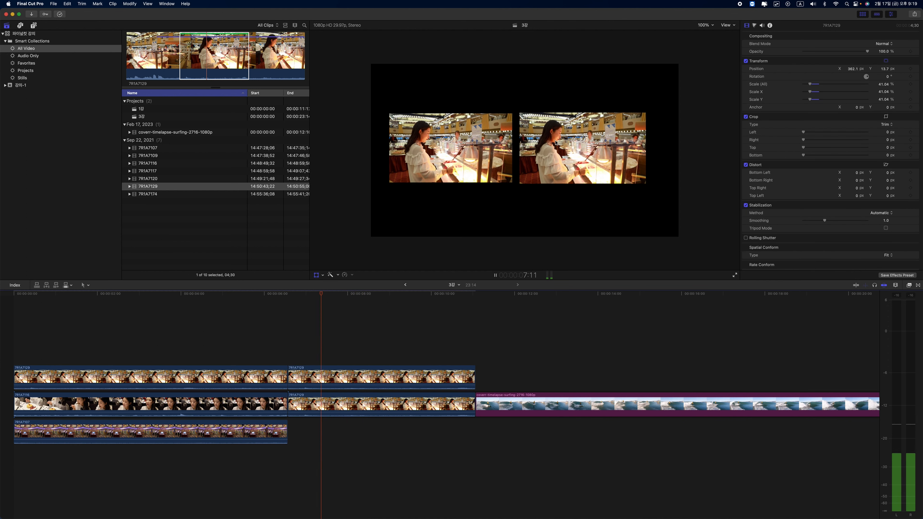
key("space")
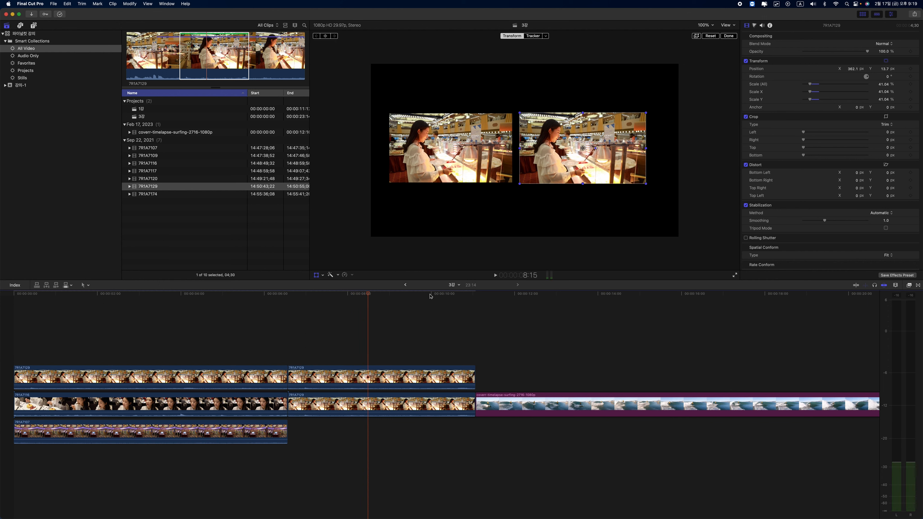
left_click(316, 277)
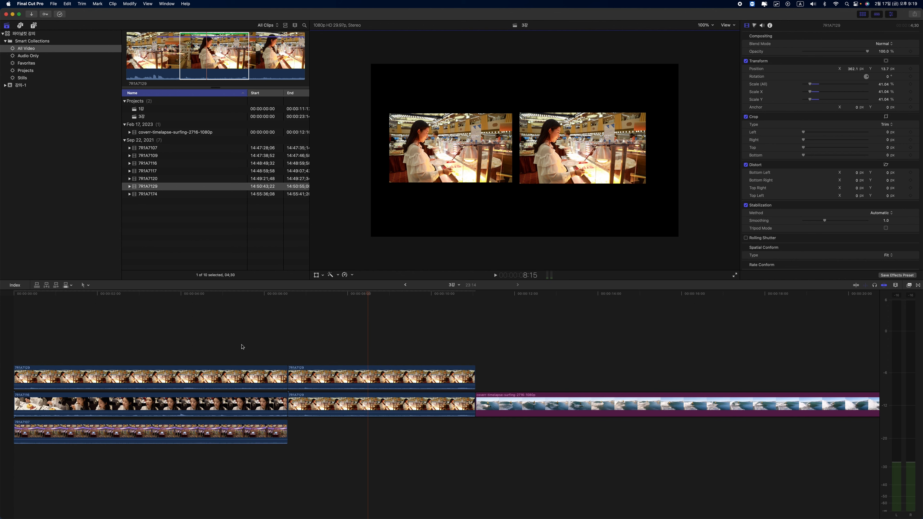
Step: Delete all stacked 7R1A clips from the timeline and play the beginning of the remaining surfing clip at normal speed
left_click_drag(185, 344, 354, 457)
key("BackSpace")
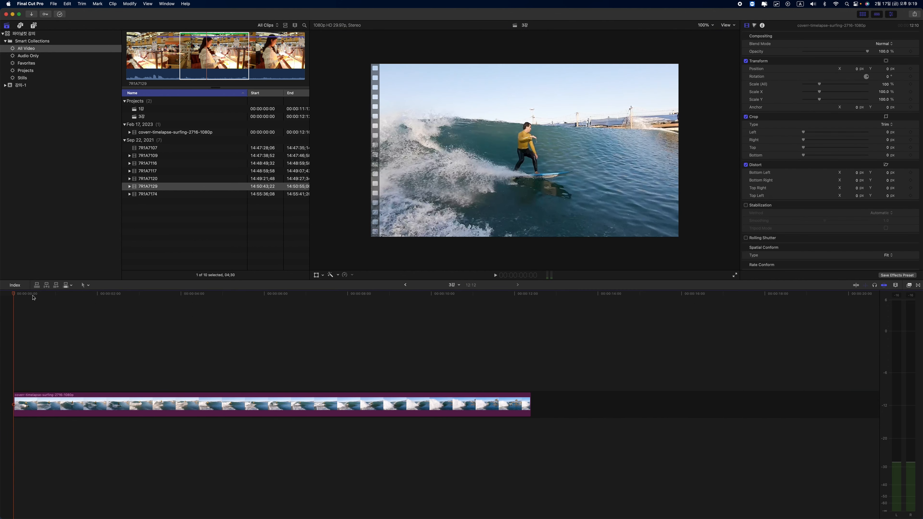
left_click_drag(67, 295, 1, 317)
key("space")
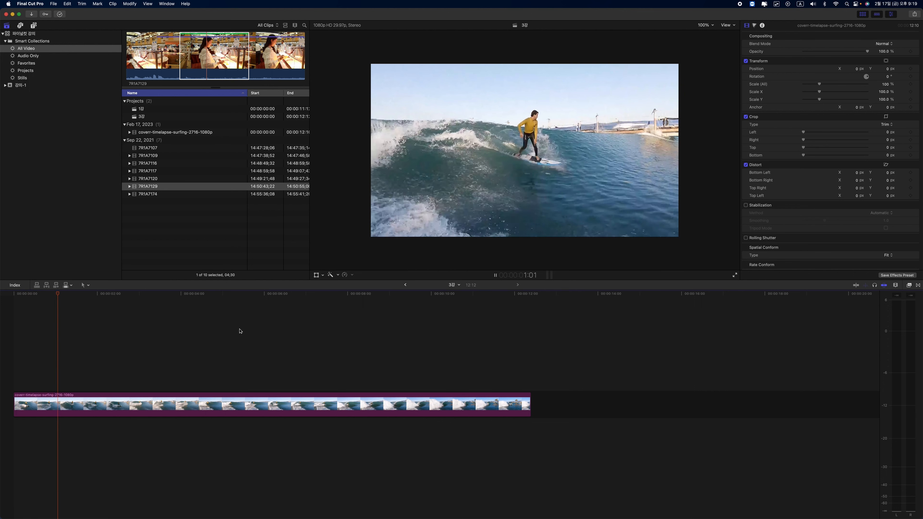
key("space")
Step: Retime the surfing clip to the Slow 10% speed preset
left_click(124, 395)
left_click(353, 276)
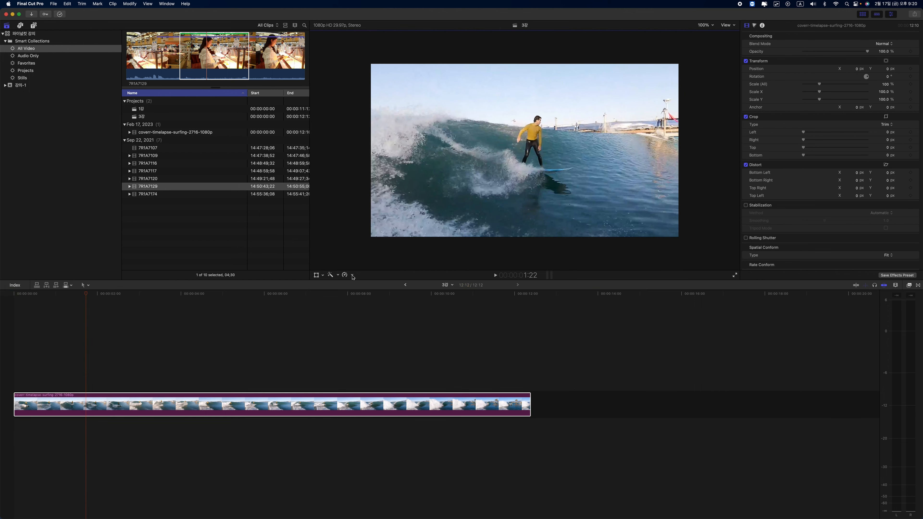
left_click(353, 276)
mouse_move(375, 284)
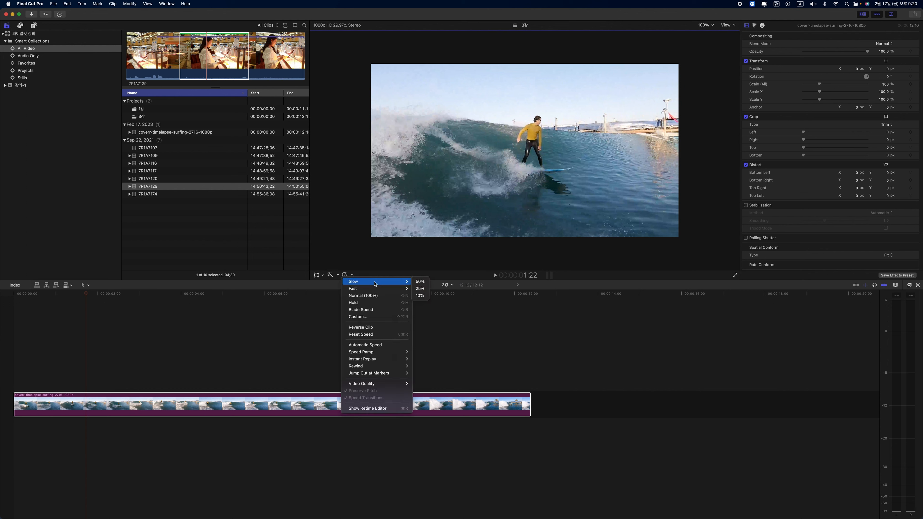
left_click(420, 295)
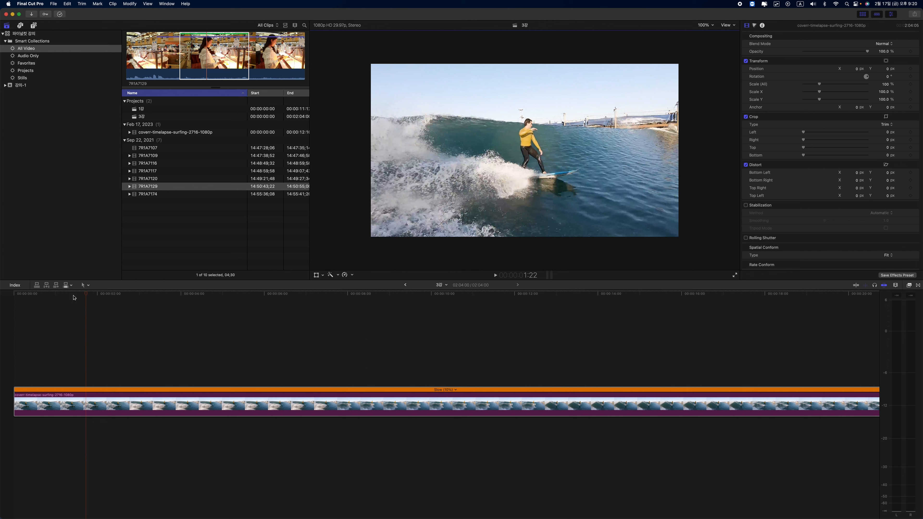
Step: Play the slowed surfing clip from the beginning of the timeline
key("Home")
key("space")
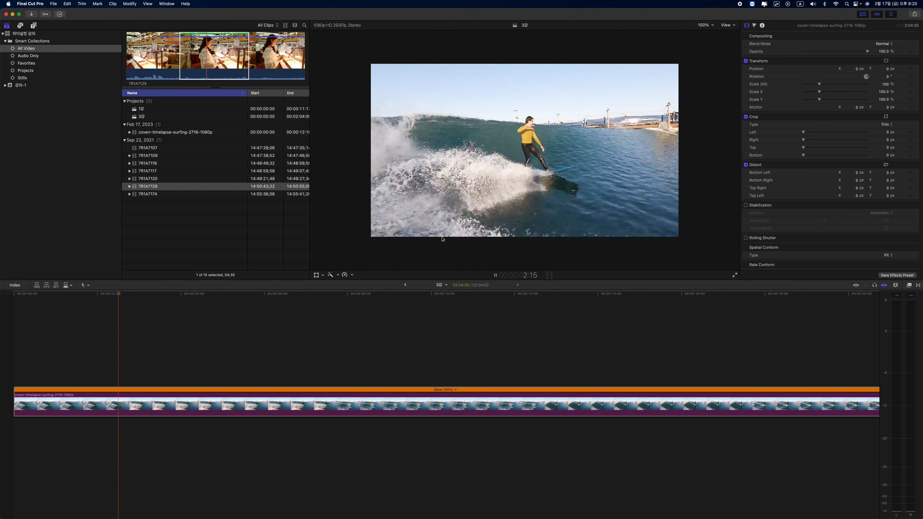
key("space")
Step: Set a custom forward speed rate of 30% for the surfing clip
scroll(504, 317, "right", 5)
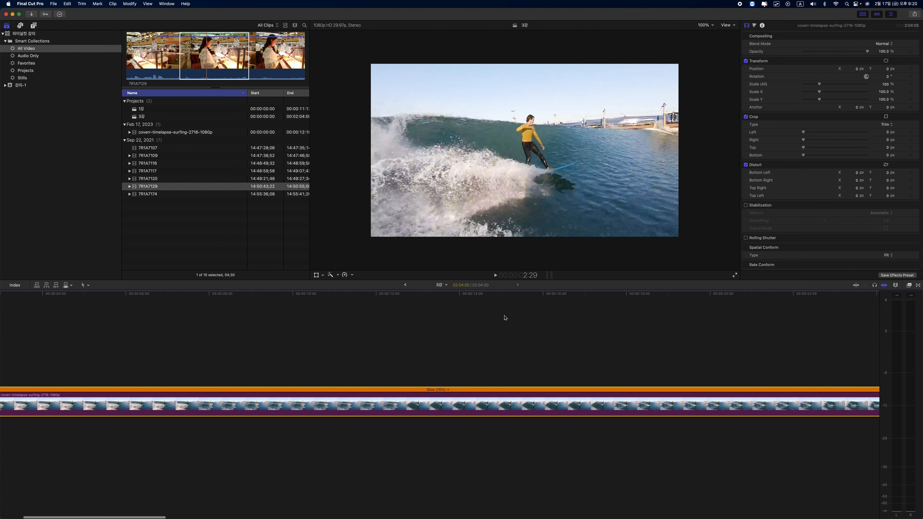
left_click(447, 390)
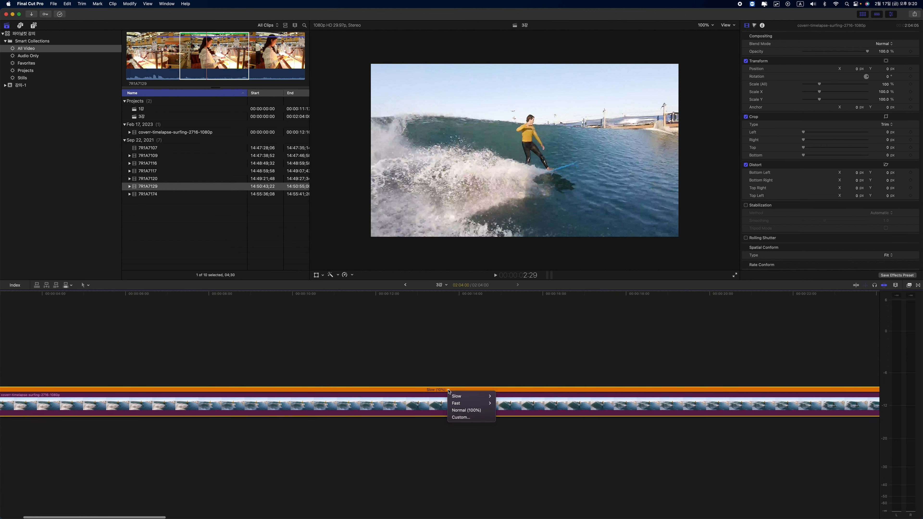
mouse_move(454, 396)
left_click(461, 417)
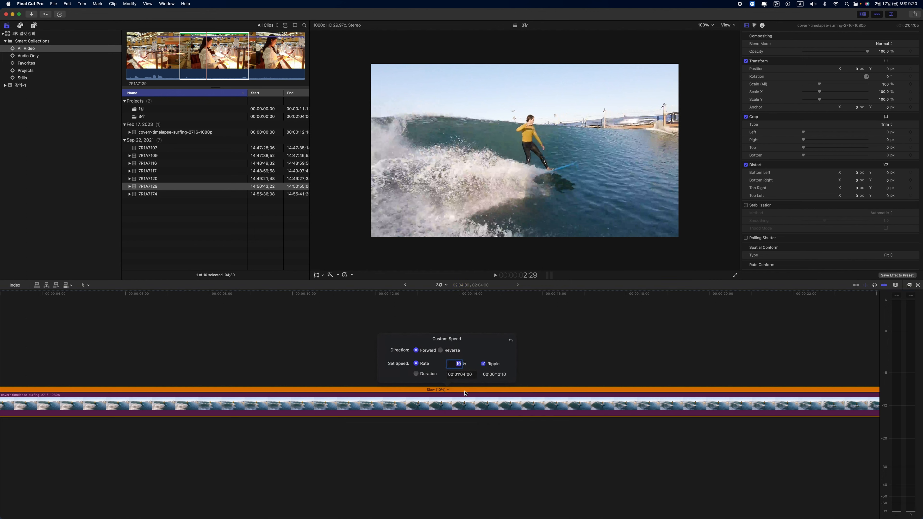
type("30")
key("Return")
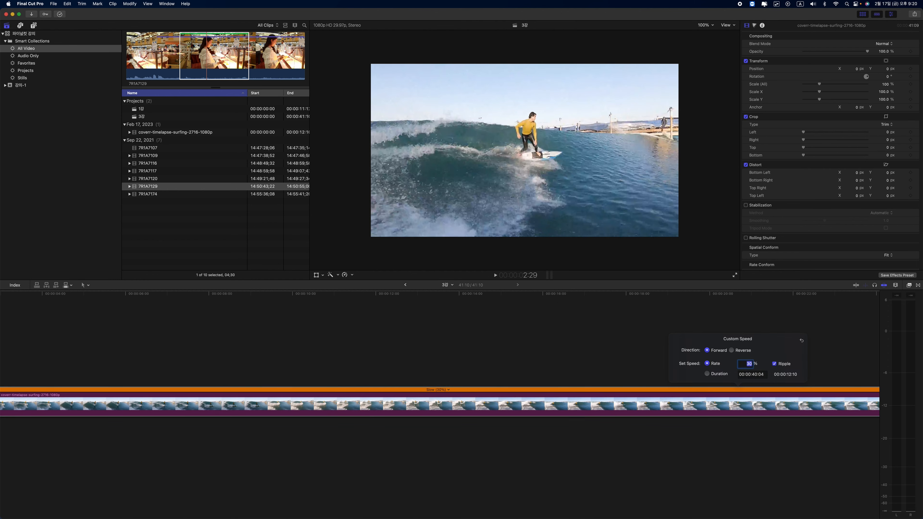
Step: Play a short section of the 30% speed surfing clip from about the 12-second mark
key("BackSpace")
left_click(396, 295)
key("space")
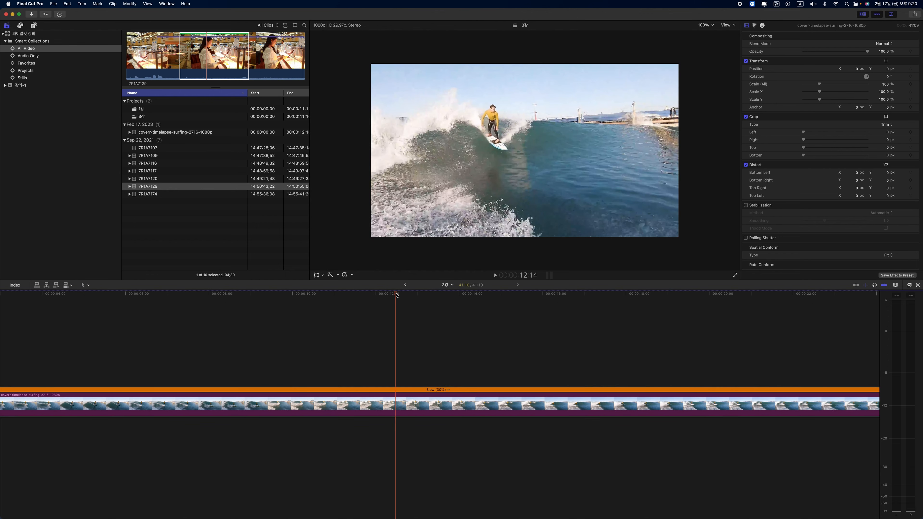
Step: Set a custom forward speed rate of 80% for the surfing clip
left_click(448, 388)
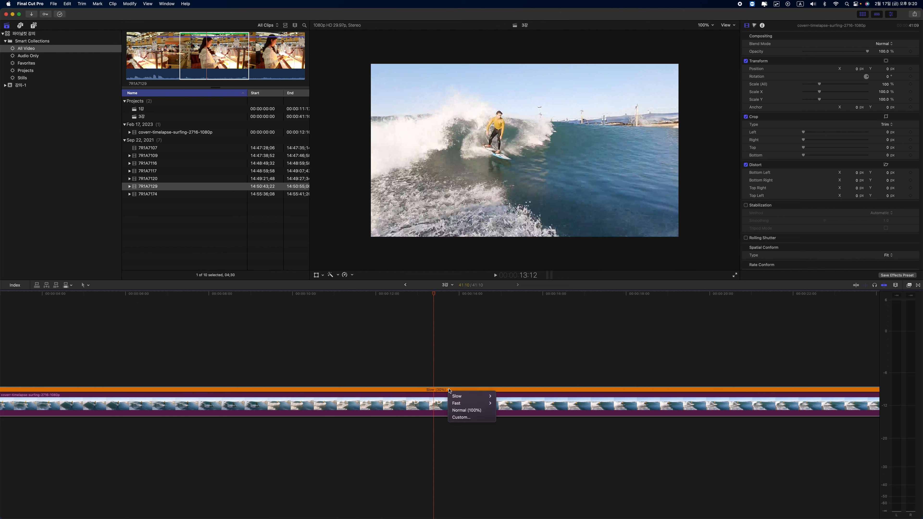
left_click(461, 417)
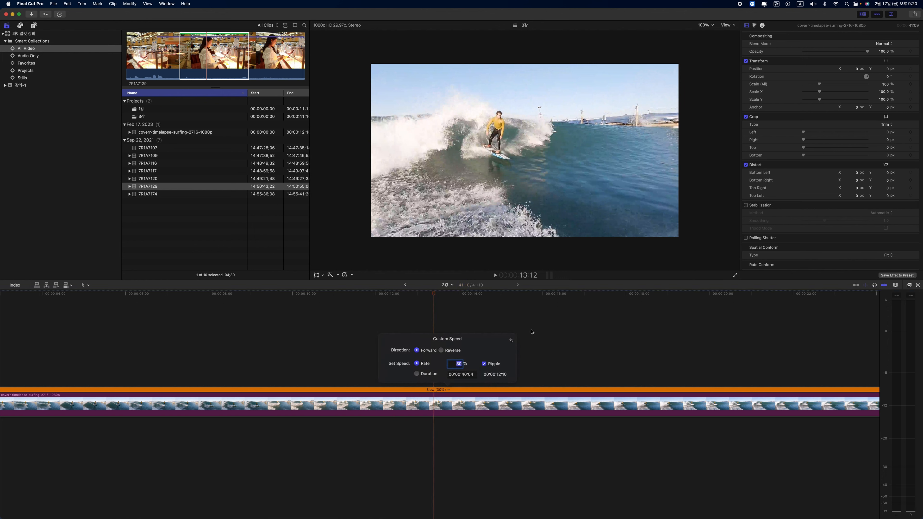
type("80")
key("Return")
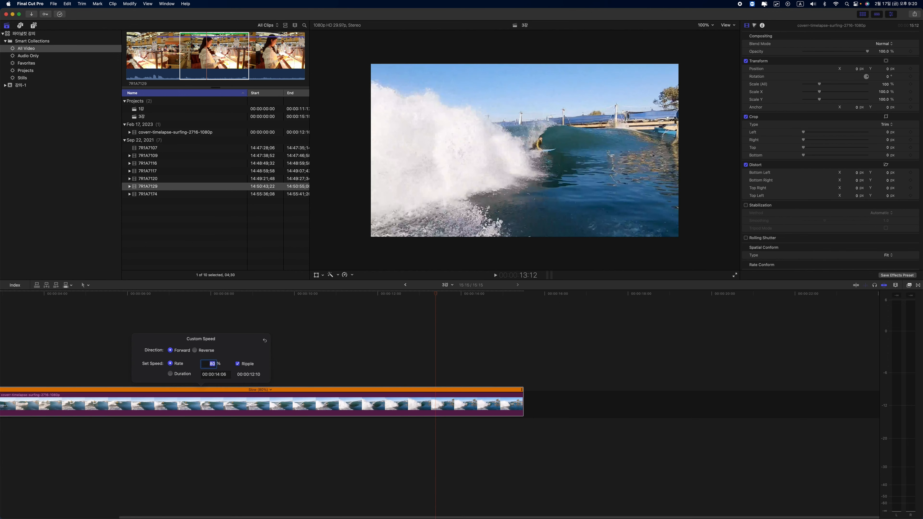
Step: Play the 80% speed surfing clip from the beginning of the timeline for about two seconds
scroll(91, 332, "left", 5)
scroll(54, 295, "right", 1)
left_click_drag(44, 295, 1, 296)
key("space")
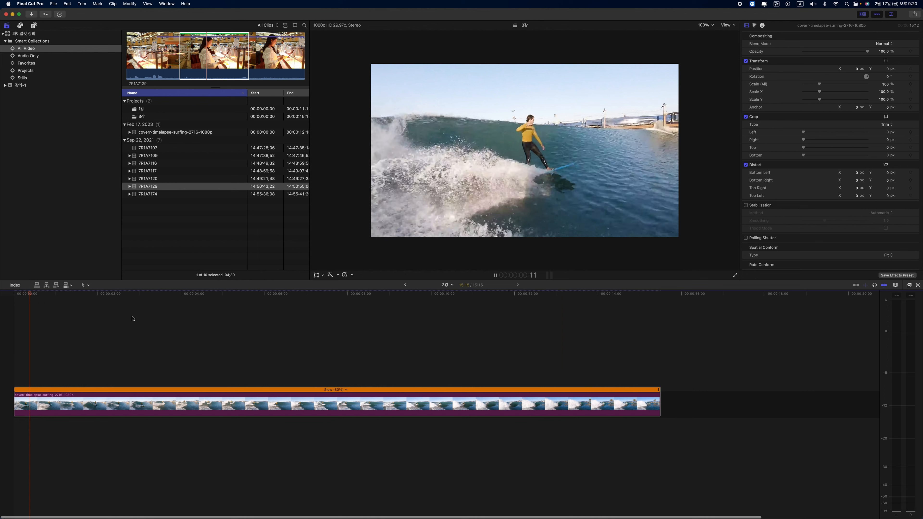
key("space")
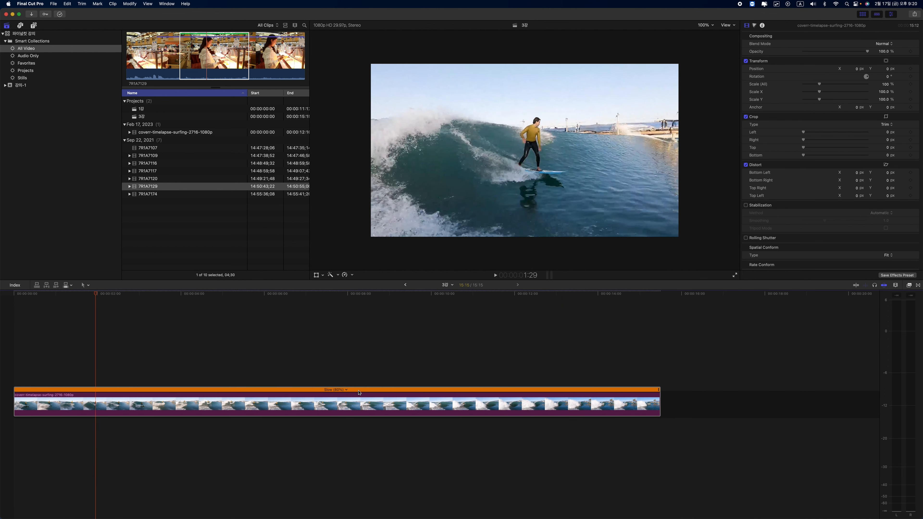
Step: Retime the surfing clip to the Fast 2x speed preset and play a short section of it
left_click(347, 390)
mouse_move(365, 405)
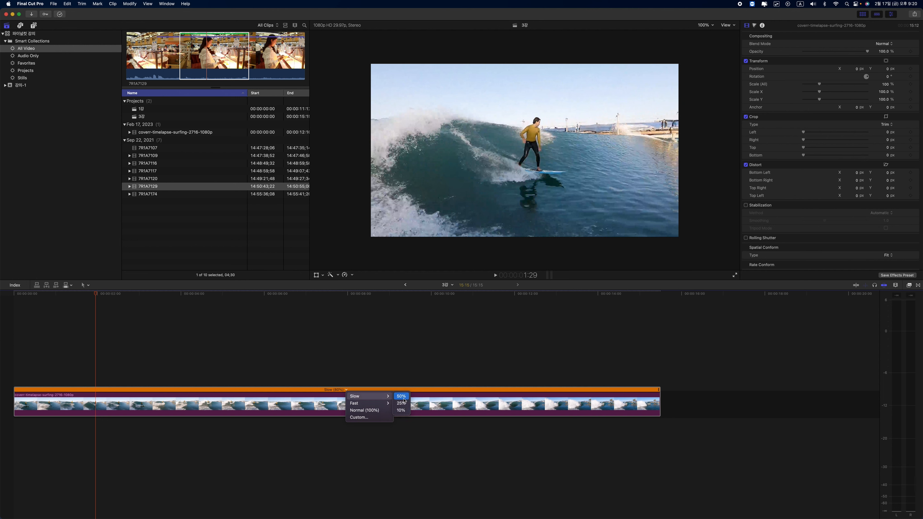
left_click(399, 403)
key("space")
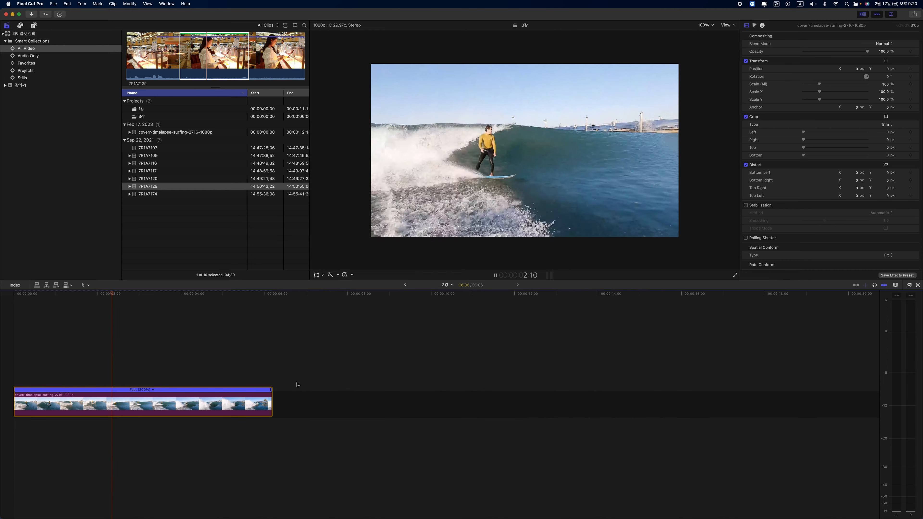
key("space")
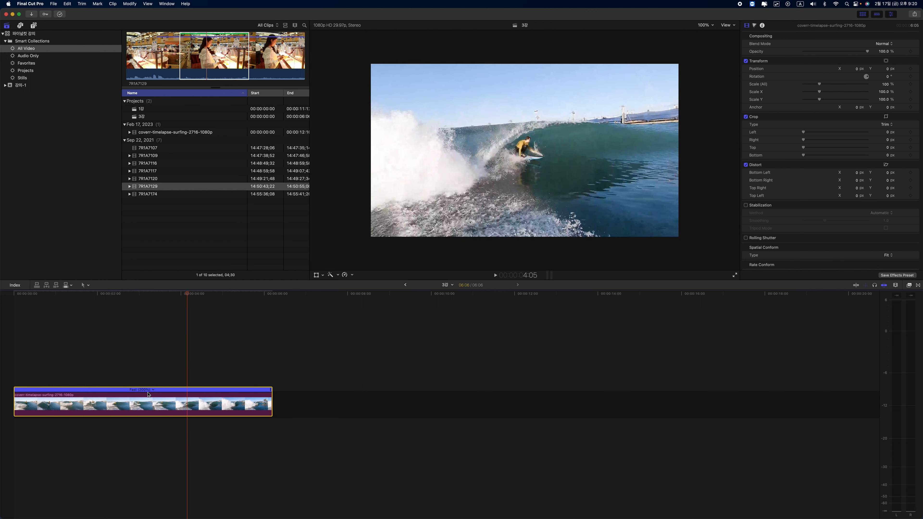
Step: Retime the surfing clip to the Fast 4x speed preset and play it from near the beginning
left_click(152, 390)
mouse_move(181, 404)
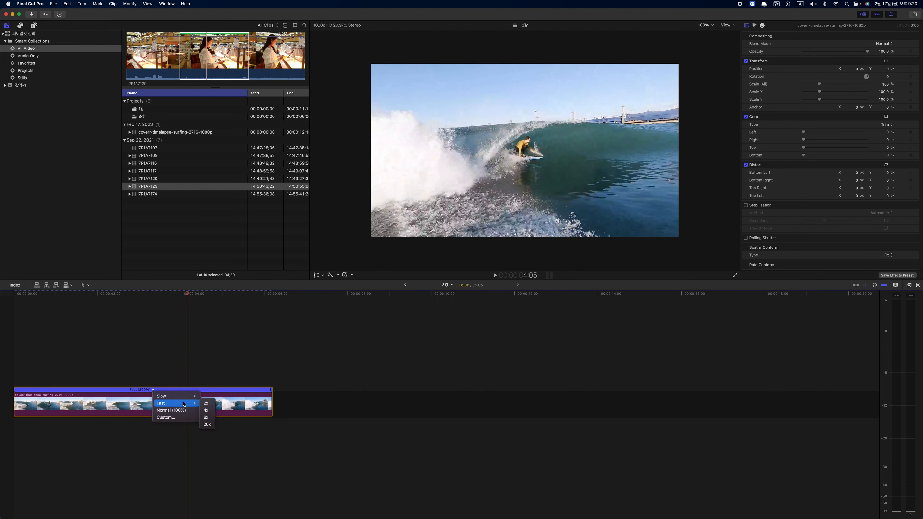
left_click(207, 410)
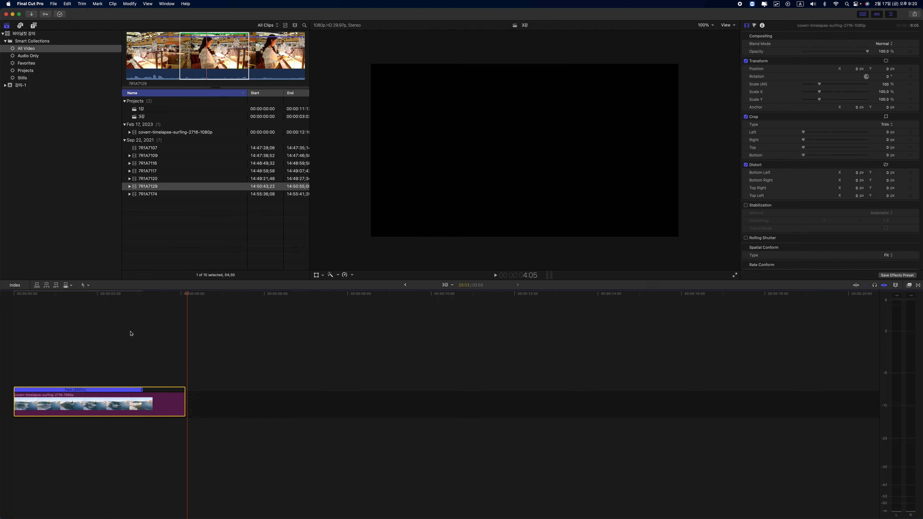
left_click(19, 294)
key("space")
key("space")
Step: Return the surfing clip to Normal (100%) speed and play a short section of it
left_click(74, 388)
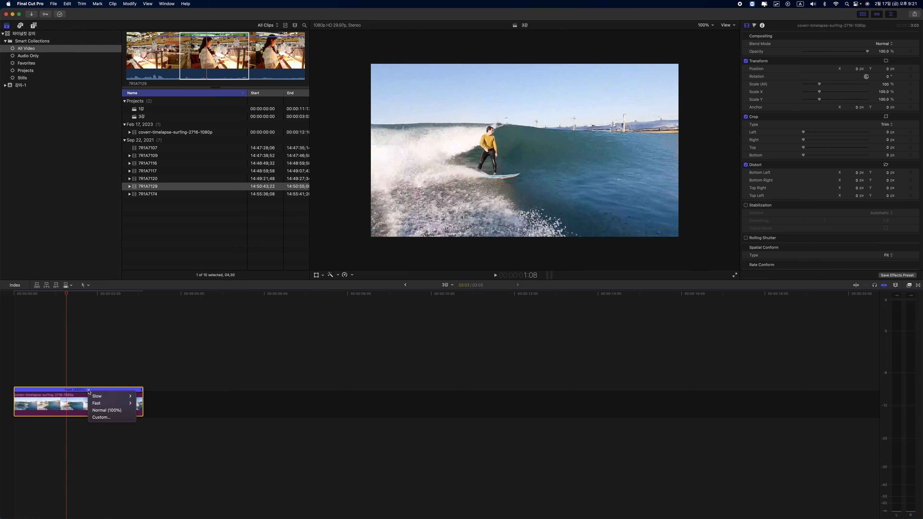
left_click(111, 410)
key("space")
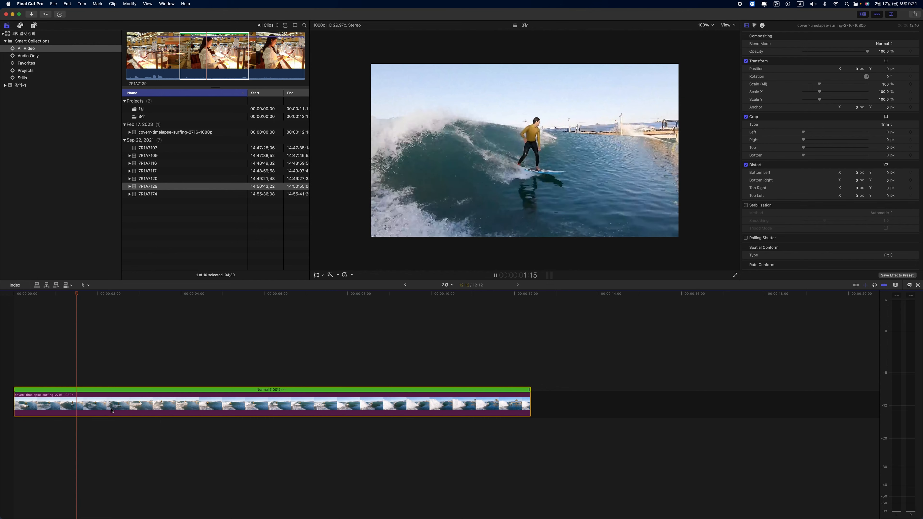
key("space")
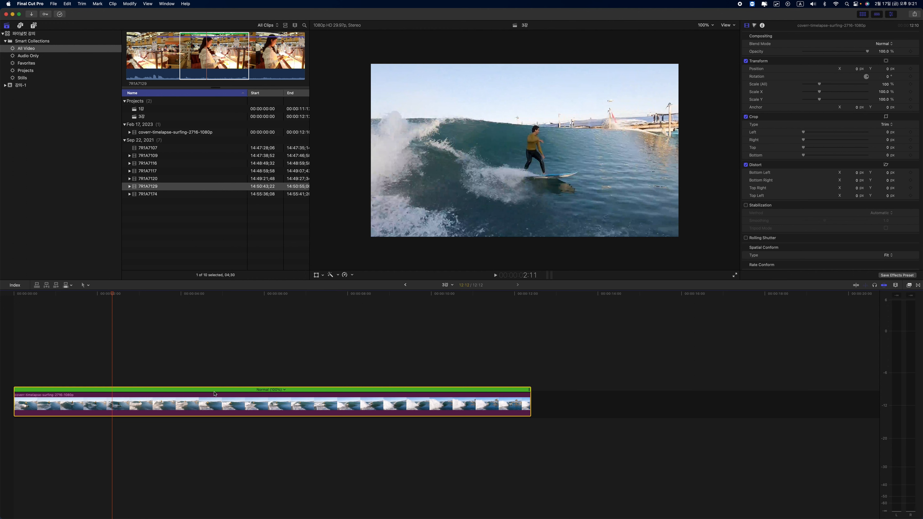
Step: Toggle the retime editor of the surfing clip off and on several times, ending with it hidden
right_click(211, 411)
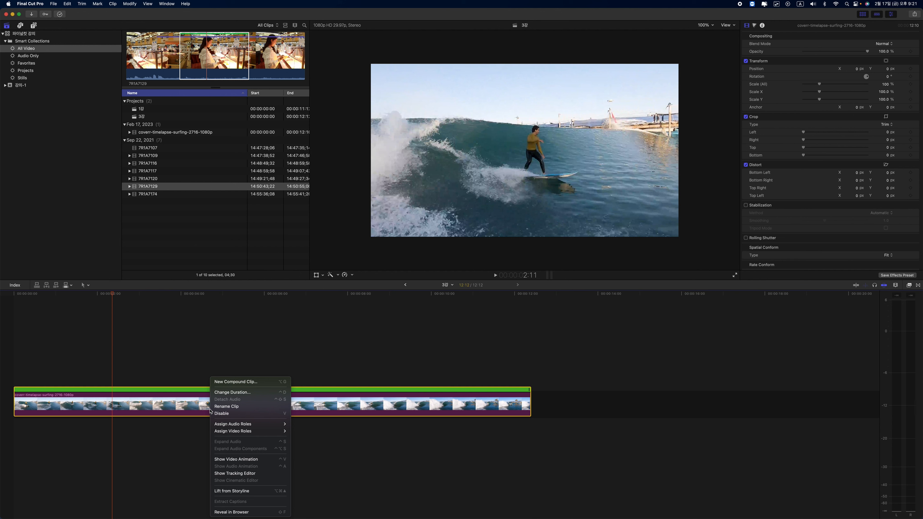
left_click(192, 408)
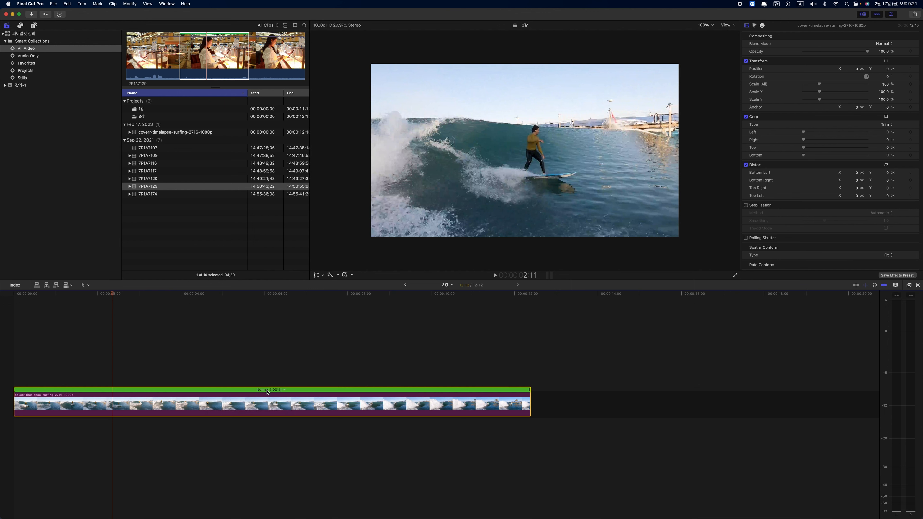
key("super+r")
key("super+r")
key("super+r")
key("super+r")
key("super+r")
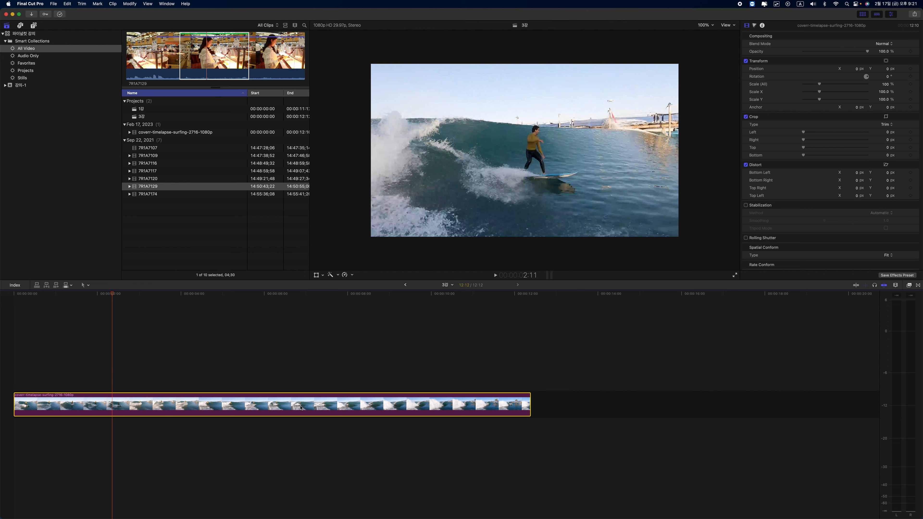
key("super+r")
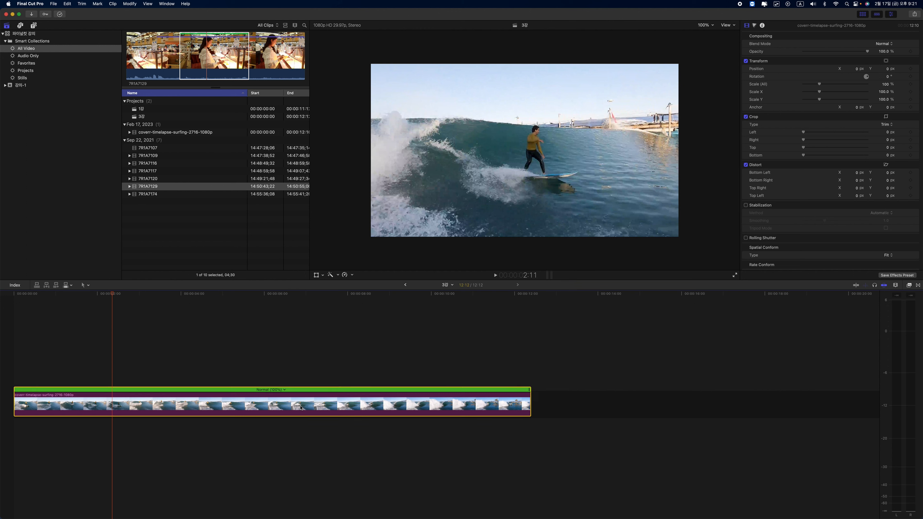
key("super+r")
key("super+r")
key("super+r")
key("super+r")
key("super+r")
Step: Add a Hold segment to the surfing clip at about 5:17 and play across the frozen frame
left_click(351, 275)
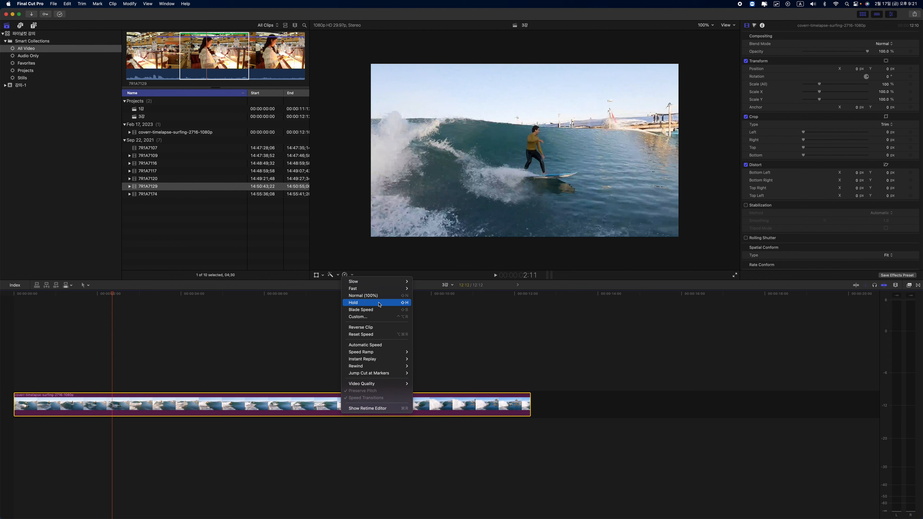
left_click(146, 330)
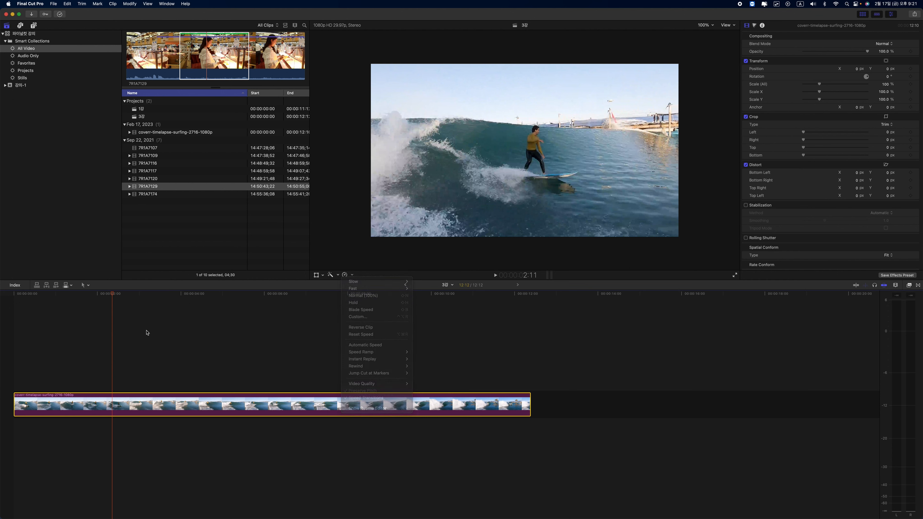
left_click_drag(114, 294, 251, 312)
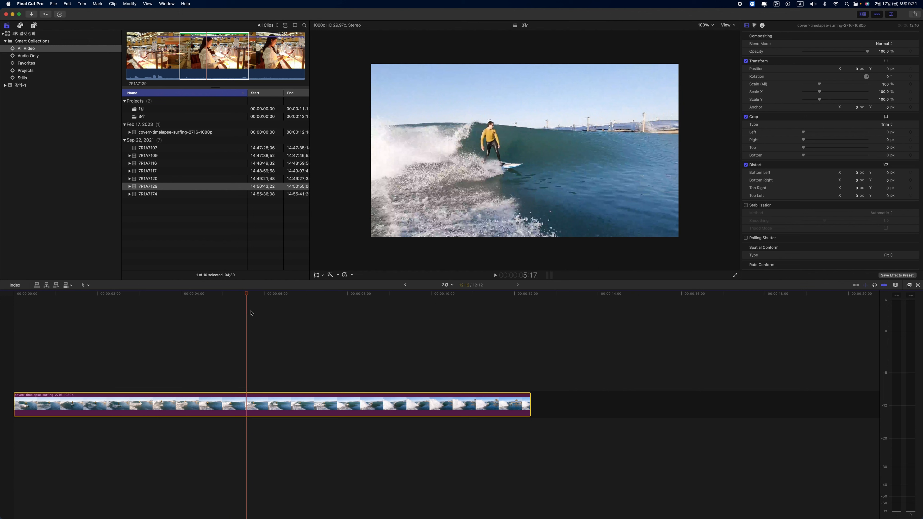
left_click(352, 275)
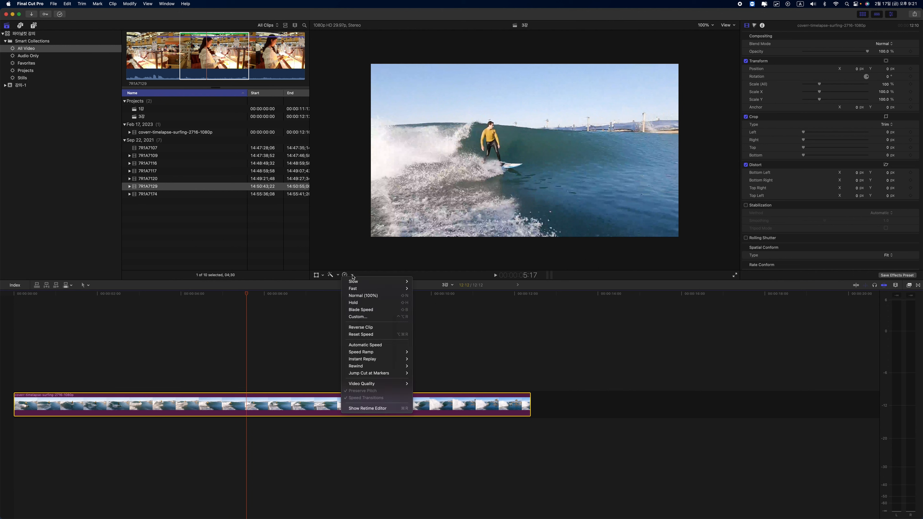
left_click(382, 302)
left_click_drag(295, 305, 223, 304)
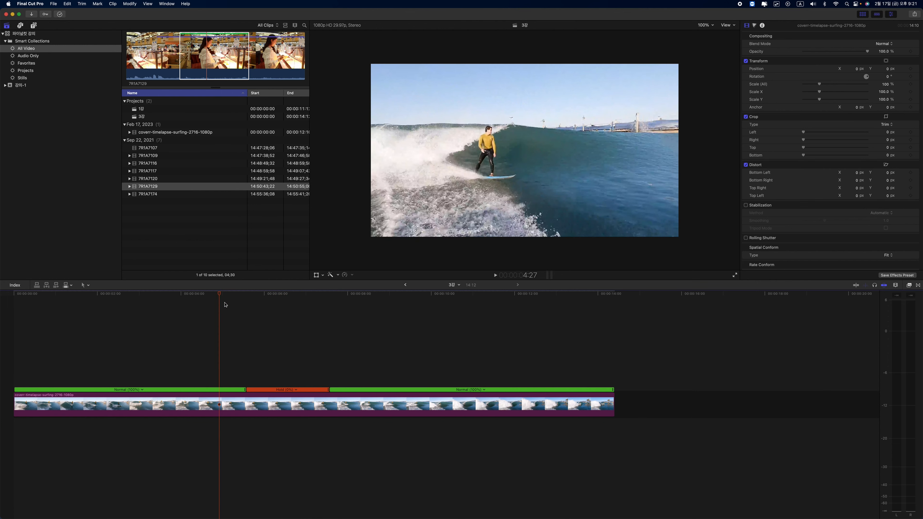
key("space")
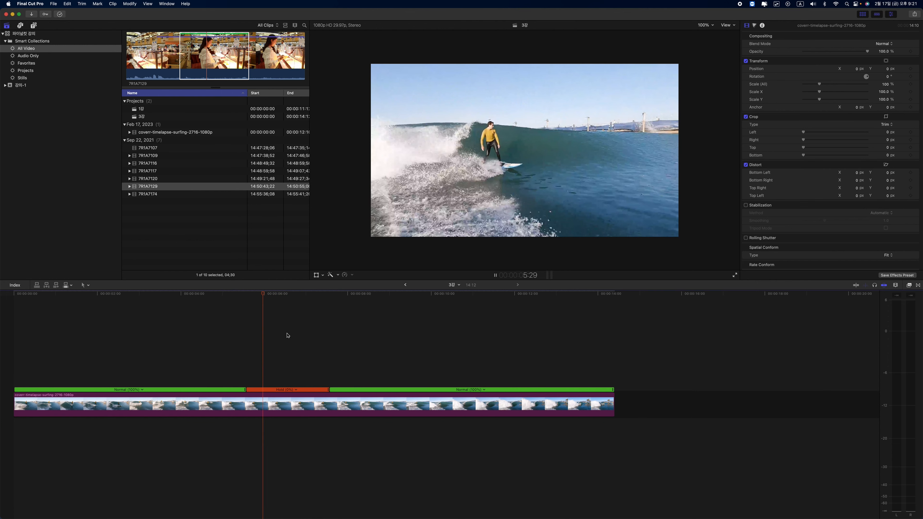
key("space")
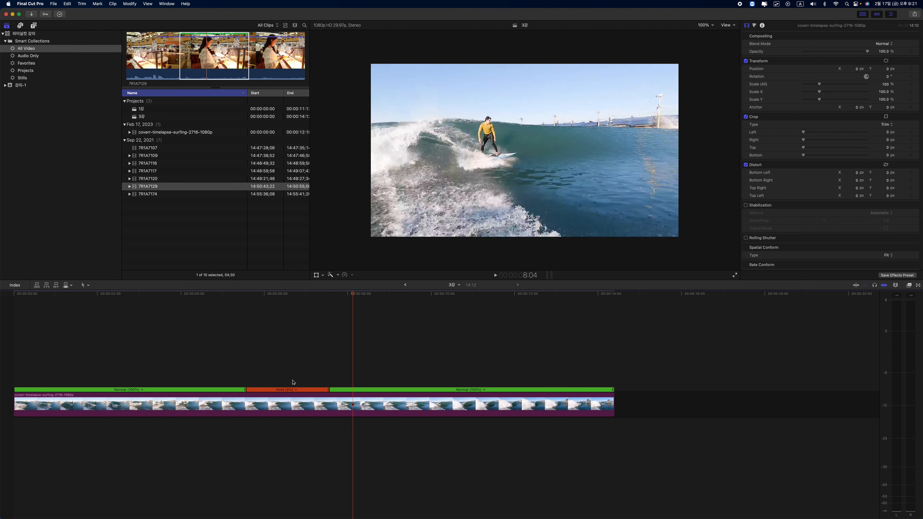
Step: Shorten the surfing clip's hold segment to about half a second and play across it
left_click_drag(326, 391, 264, 391)
left_click(231, 295)
key("space")
key("space")
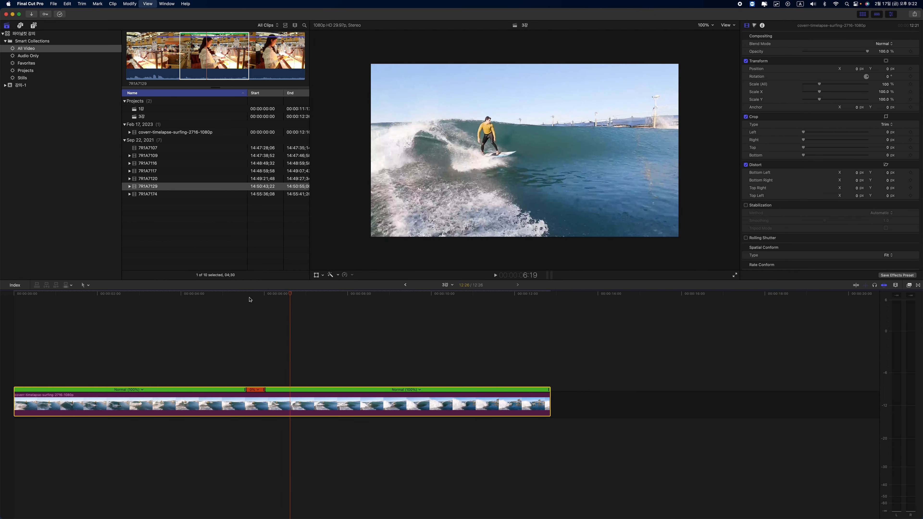
Step: Lengthen the surfing clip's hold segment to about three seconds and play across it
left_click_drag(264, 391, 380, 392)
left_click(232, 296)
key("space")
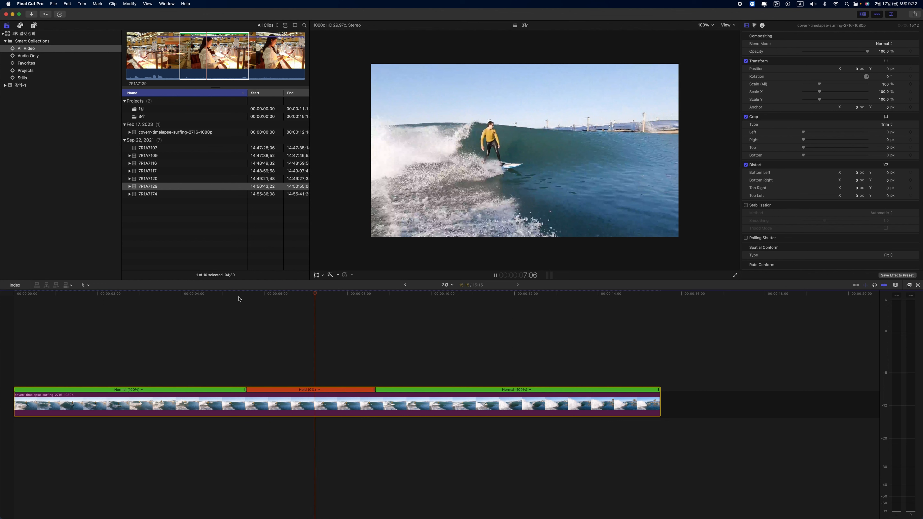
key("space")
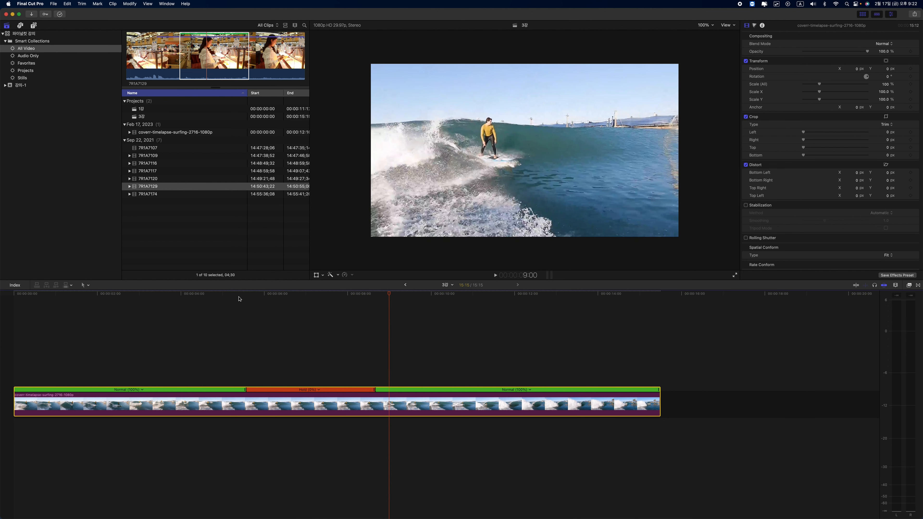
Step: Undo the two hold length changes and the added hold segment on the surfing clip
key("super+z")
key("super+z")
key("super+z")
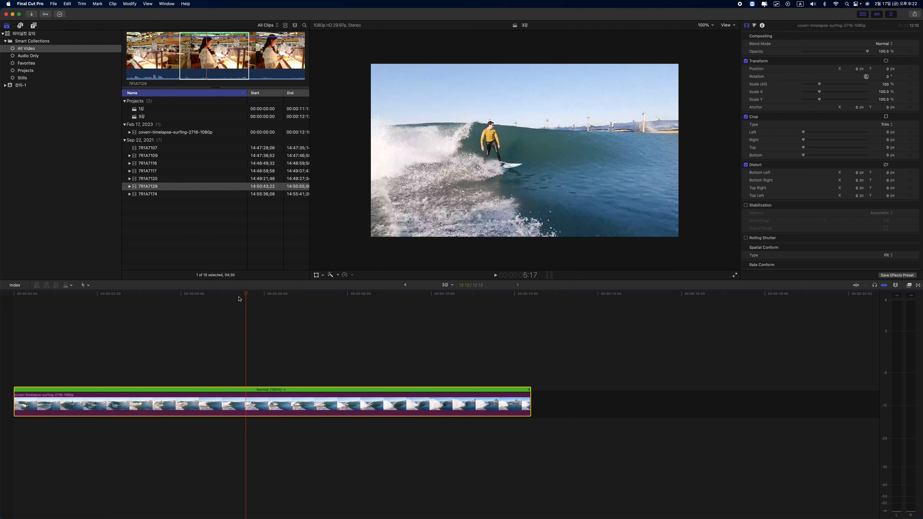
Step: Set the surfing clip's custom speed direction to Reverse
left_click(354, 276)
left_click(353, 276)
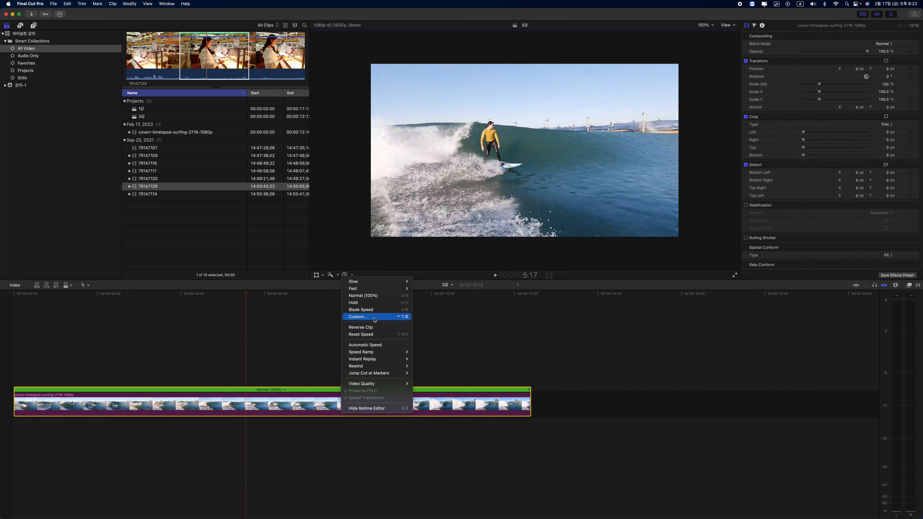
left_click(375, 318)
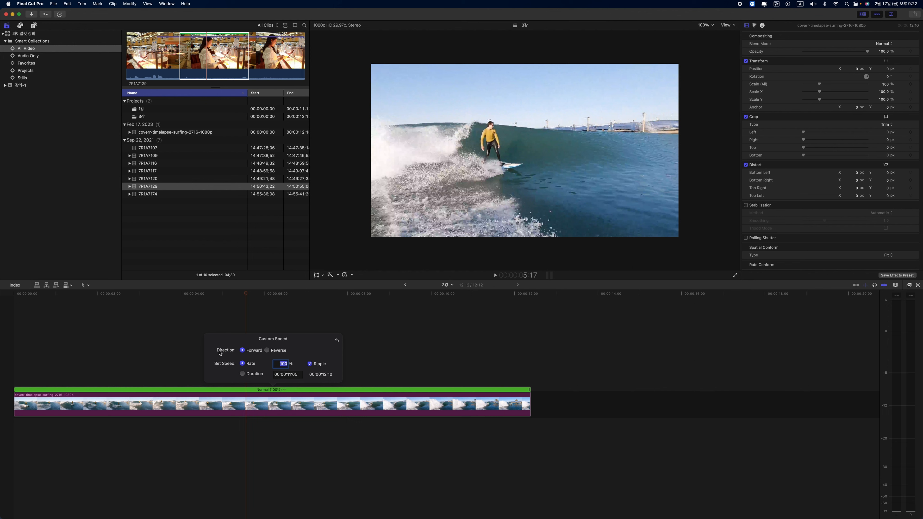
left_click(269, 351)
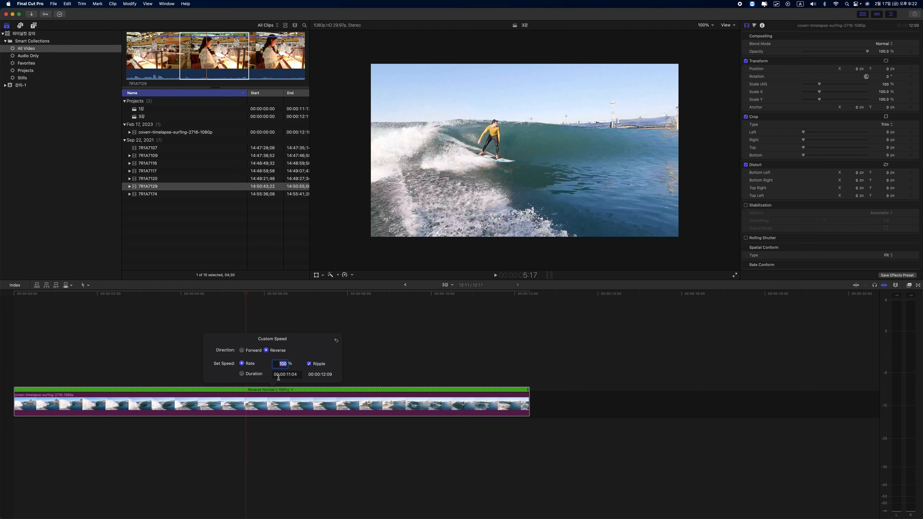
Step: Play the reversed surfing clip from near the beginning of the timeline
left_click(37, 295)
key("space")
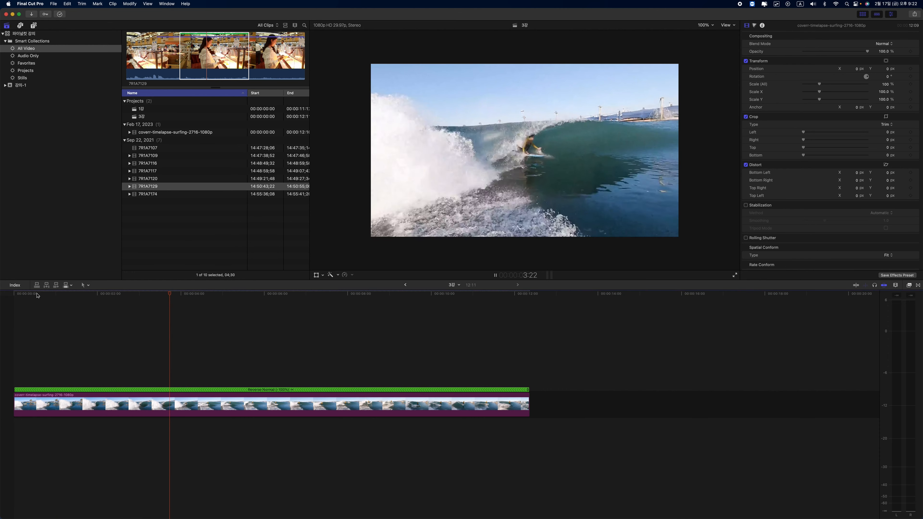
key("space")
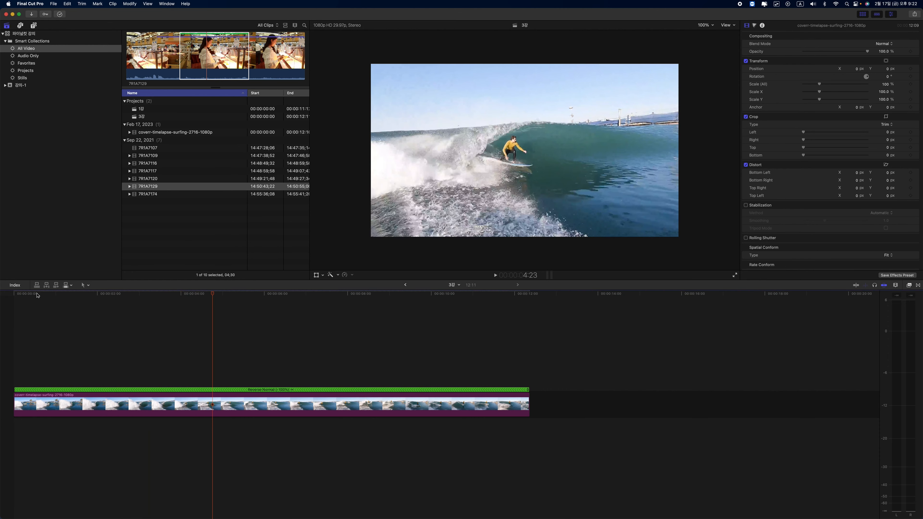
Step: Set the surfing clip's custom speed direction back to Forward
left_click(292, 389)
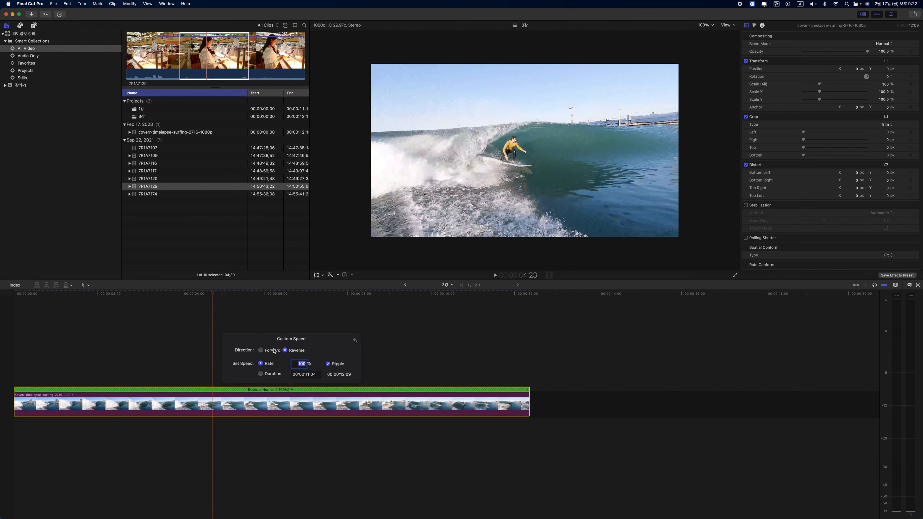
left_click(261, 350)
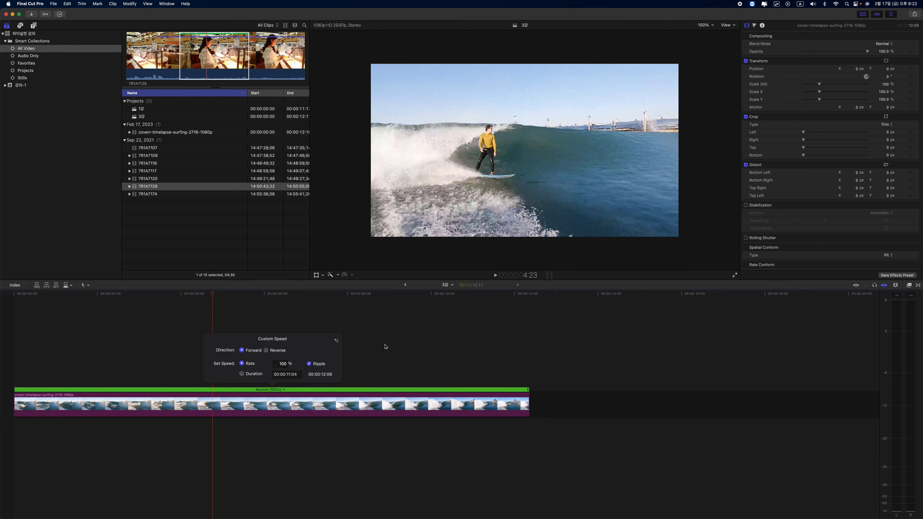
left_click(384, 333)
key("super+4")
Step: Trim the end and the start of the surfing clip to leave about 3 seconds 23 frames
left_click(265, 302)
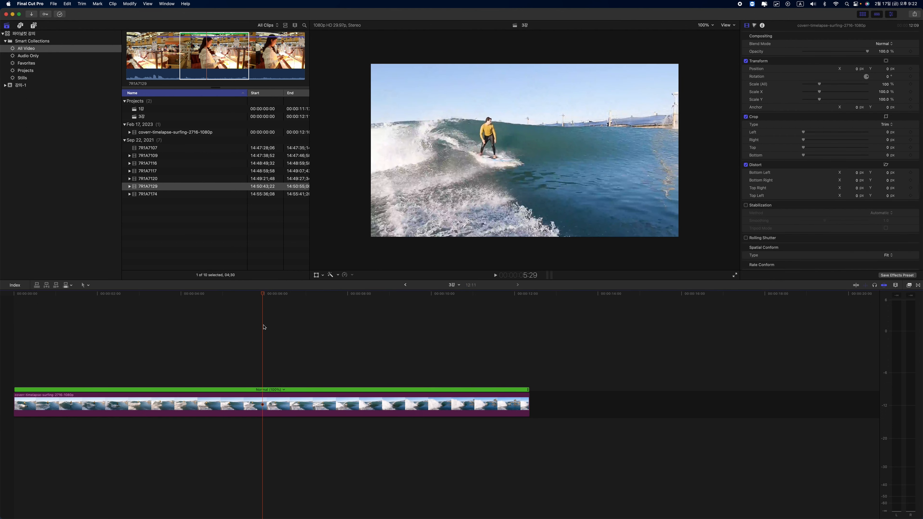
left_click_drag(529, 411, 298, 417)
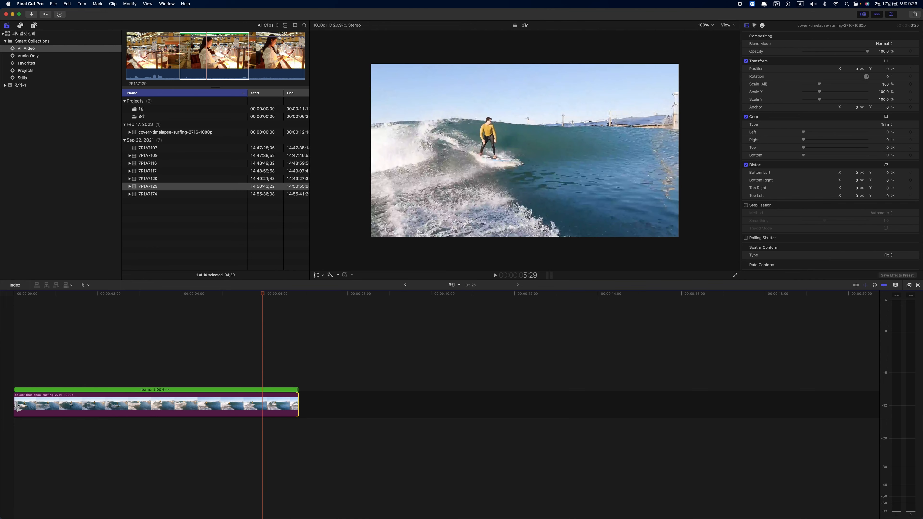
left_click_drag(14, 407, 159, 406)
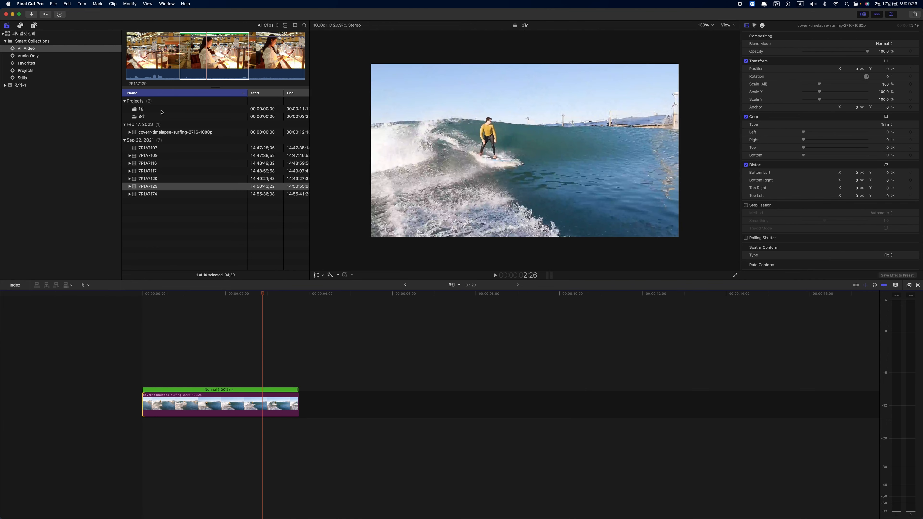
Step: Insert clip 7R1A7109 before the surfing clip and append clip 7R1A7129 after it
left_click(149, 156)
left_click_drag(149, 158, 141, 389)
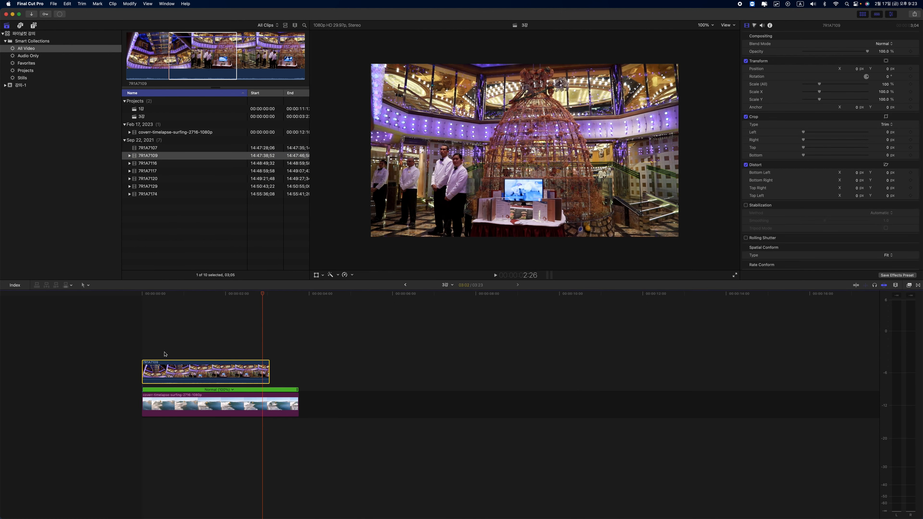
left_click_drag(165, 365, 166, 400)
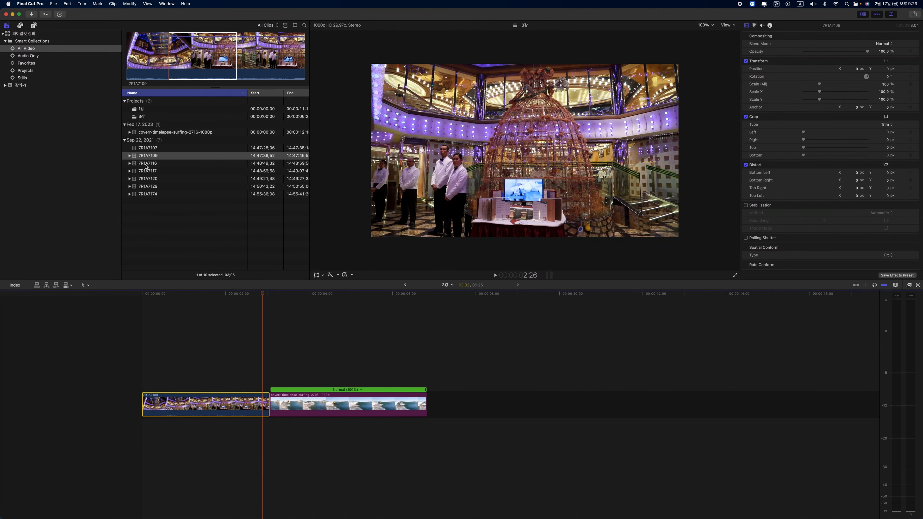
left_click(140, 186)
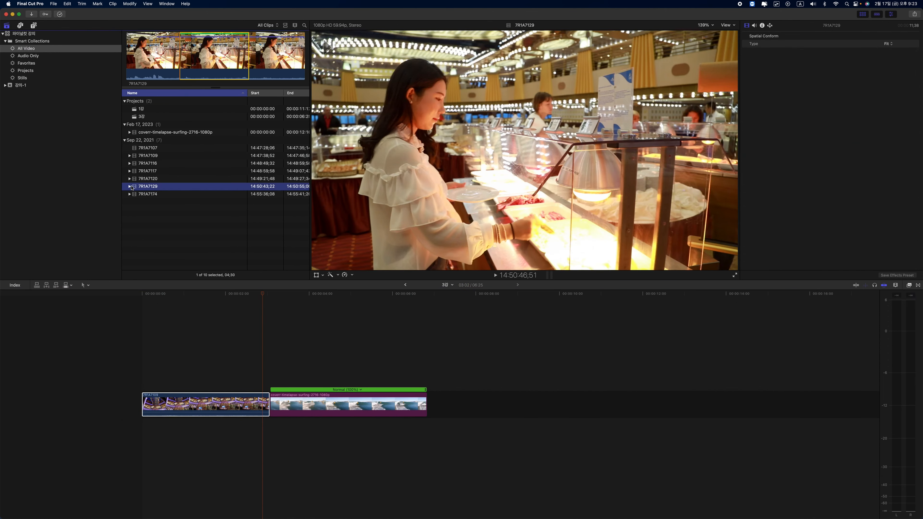
key("e")
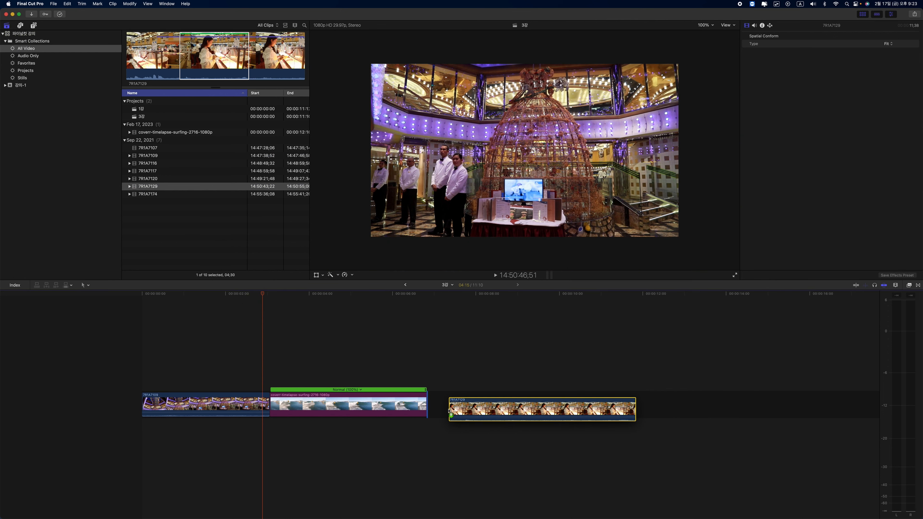
Step: Set the surfing clip's custom speed to 50% with Ripple off and scrub through its beginning
left_click(367, 395)
left_click(361, 389)
left_click(374, 416)
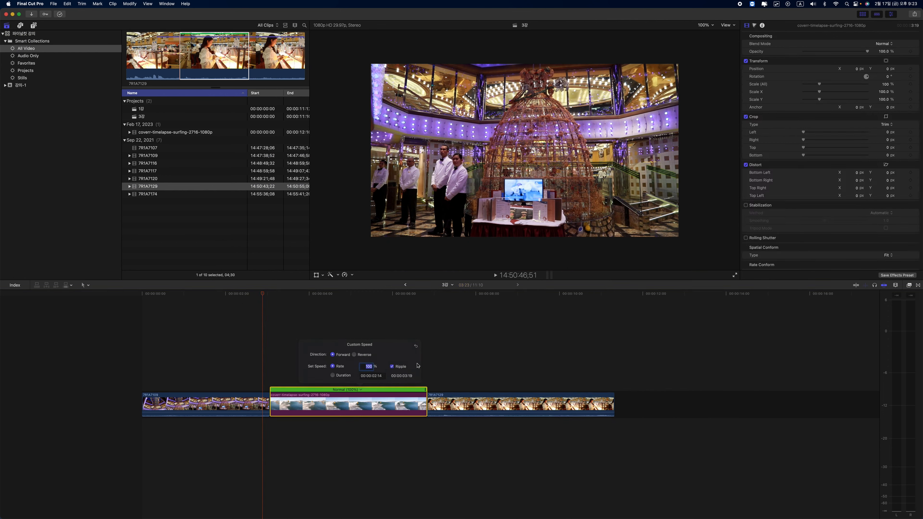
left_click(396, 363)
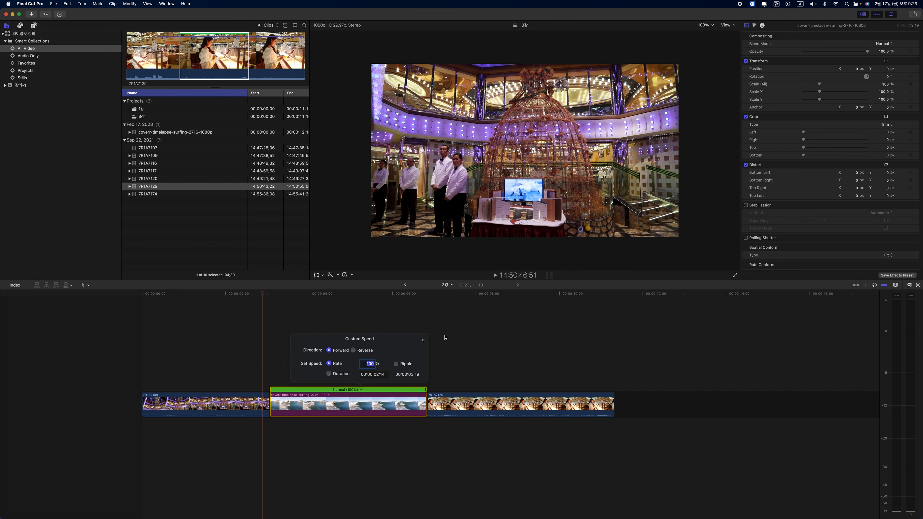
type("50")
key("Return")
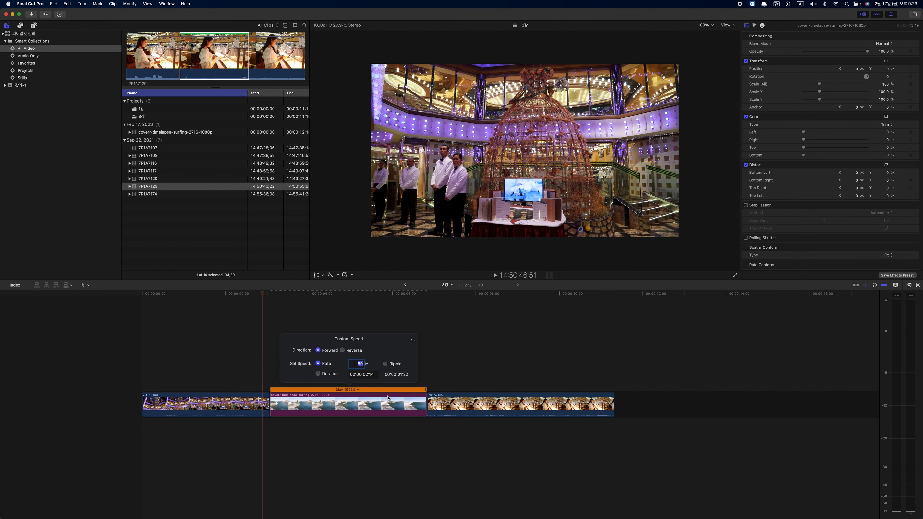
left_click(279, 295)
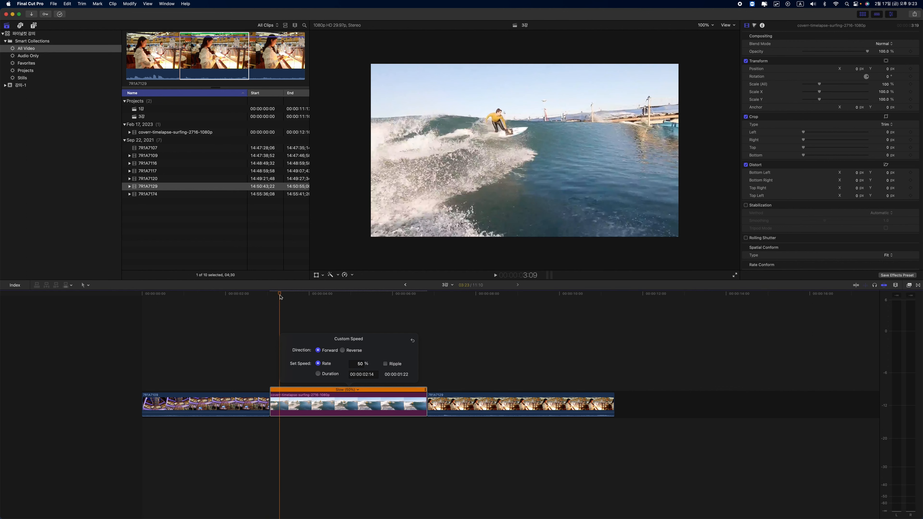
left_click_drag(280, 292, 306, 307)
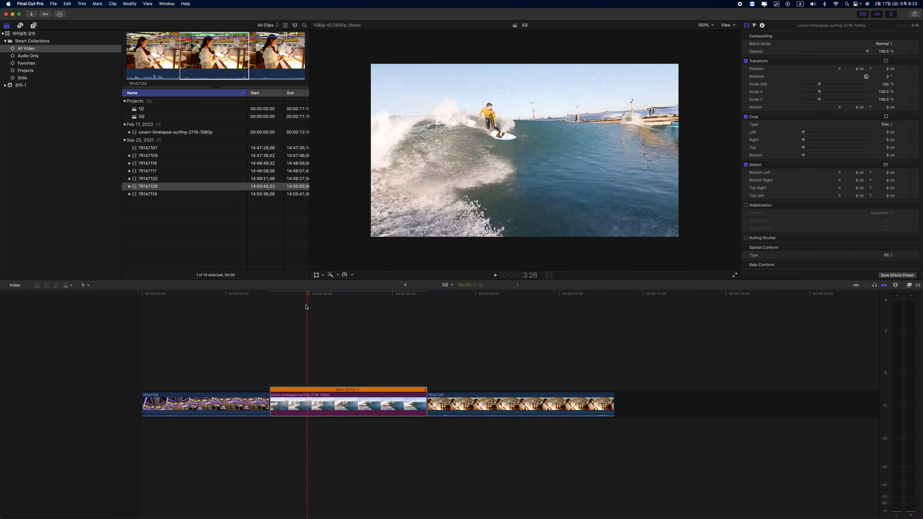
Step: Set the surfing clip's custom speed to 100% with Ripple off
left_click(357, 390)
left_click(370, 417)
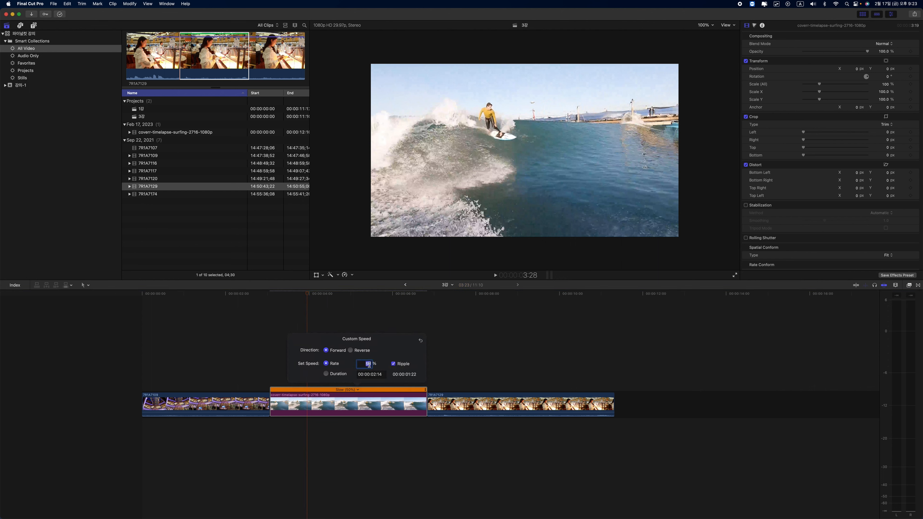
left_click(401, 364)
type("100")
key("Return")
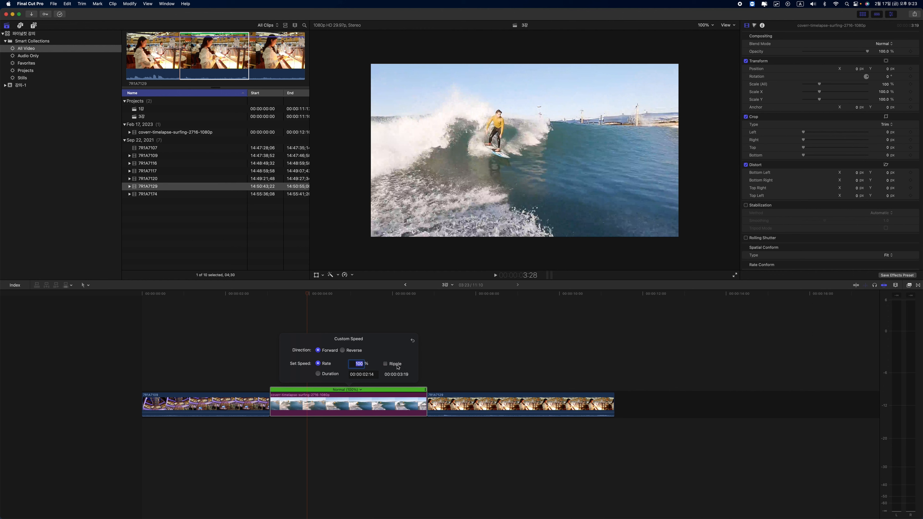
Step: Set the surfing clip's custom speed to 50% with Ripple on
type("50")
key("Return")
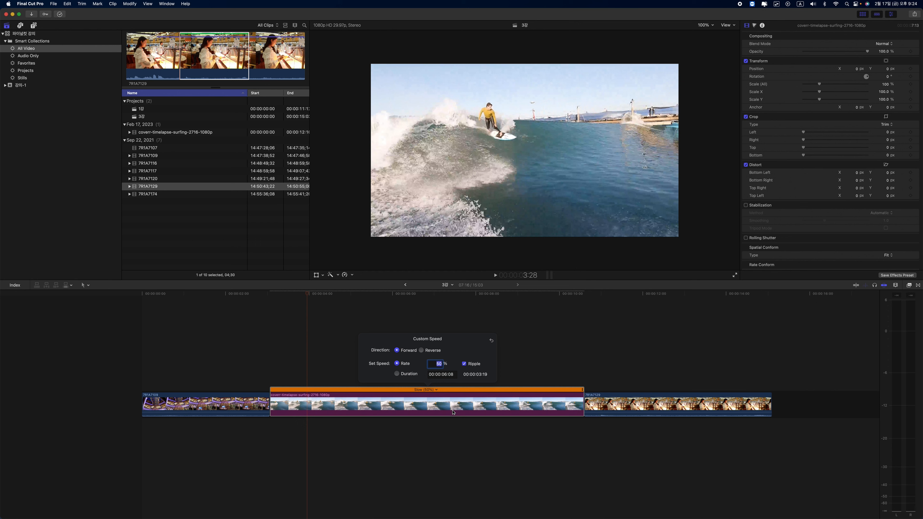
left_click(538, 368)
Step: Return the surfing clip to Normal (100%) speed and delete clips 7R1A7129 and 7R1A7109 from the timeline
left_click(436, 389)
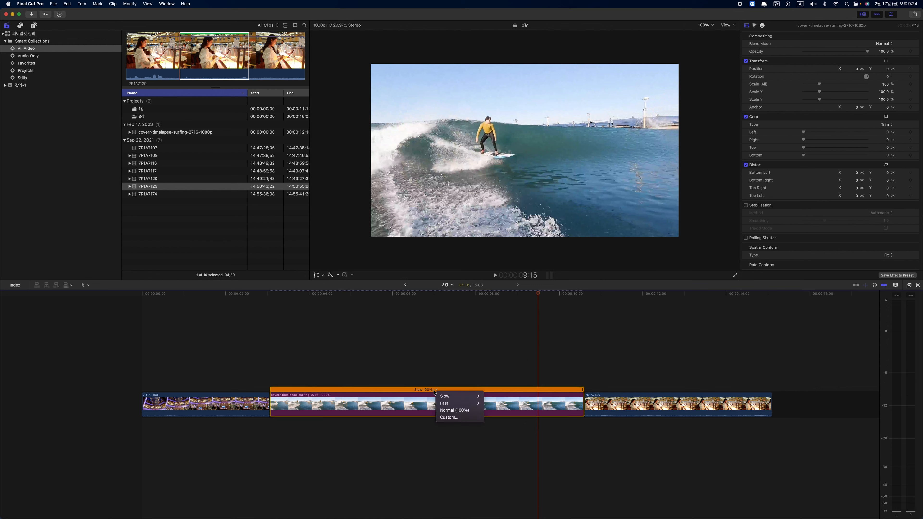
left_click(454, 410)
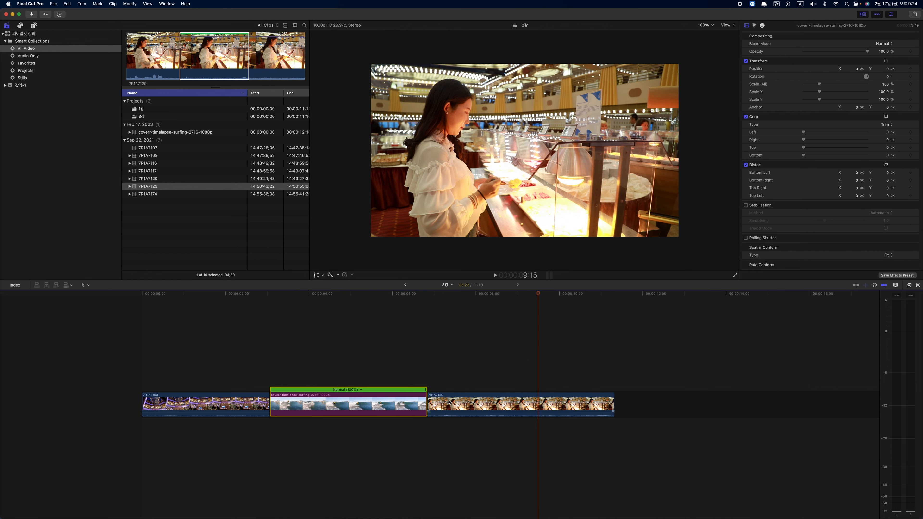
left_click(461, 400)
key("Delete")
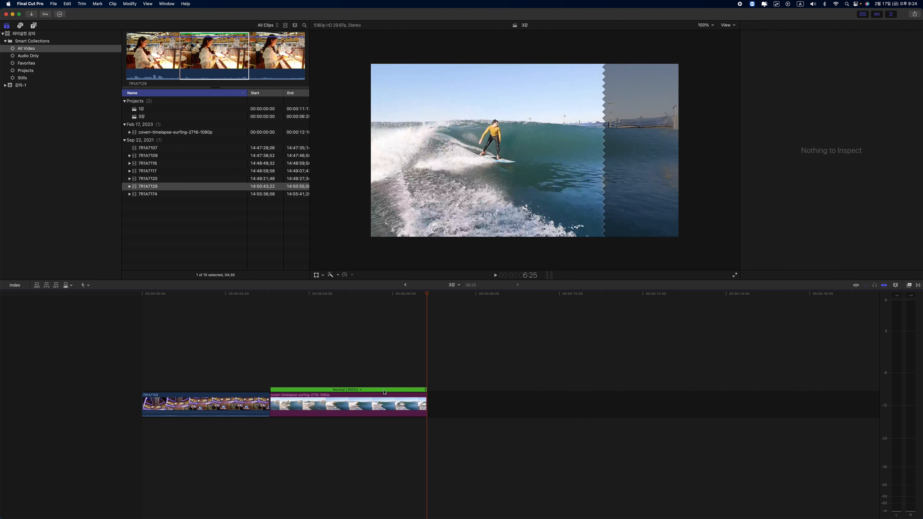
left_click(200, 399)
key("Delete")
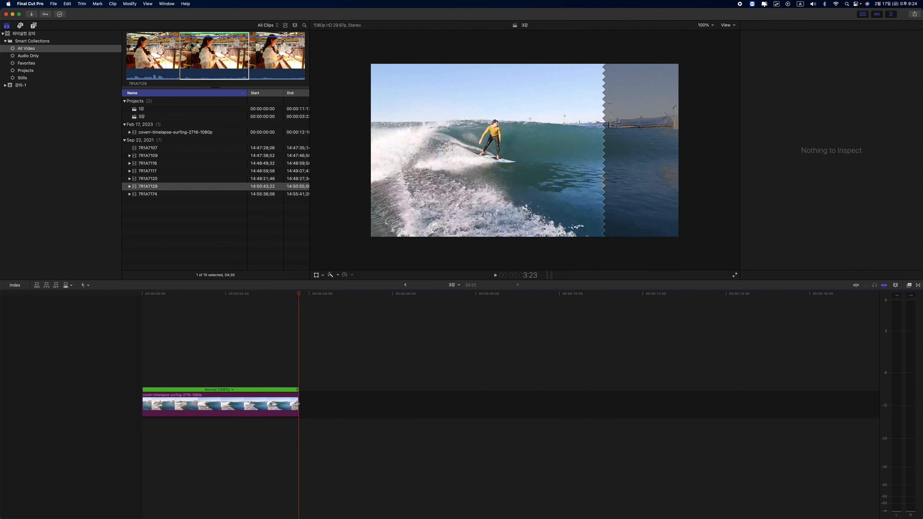
Step: Extend the surfing clip's end to its full available length and move the playhead to about 3:08
left_click_drag(301, 402, 609, 404)
left_click_drag(303, 293, 278, 293)
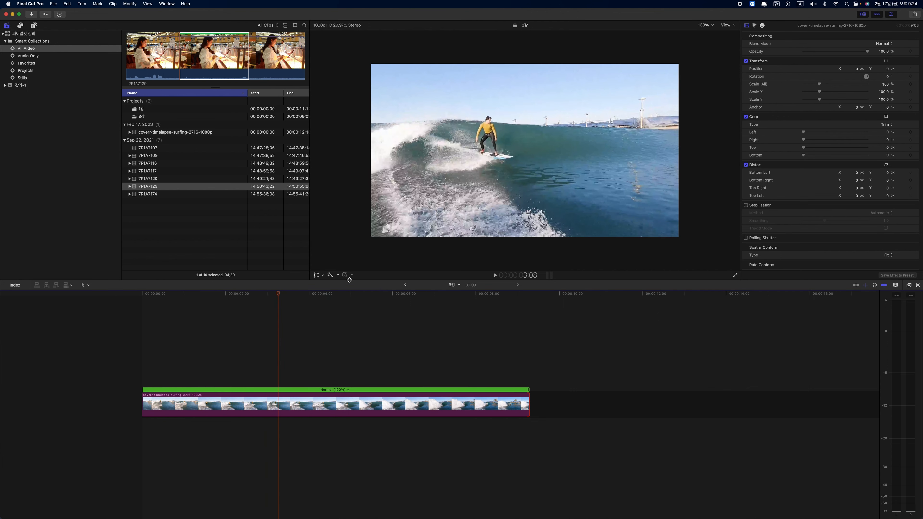
Step: Select the surfing clip and apply Reset Speed to it
left_click(352, 275)
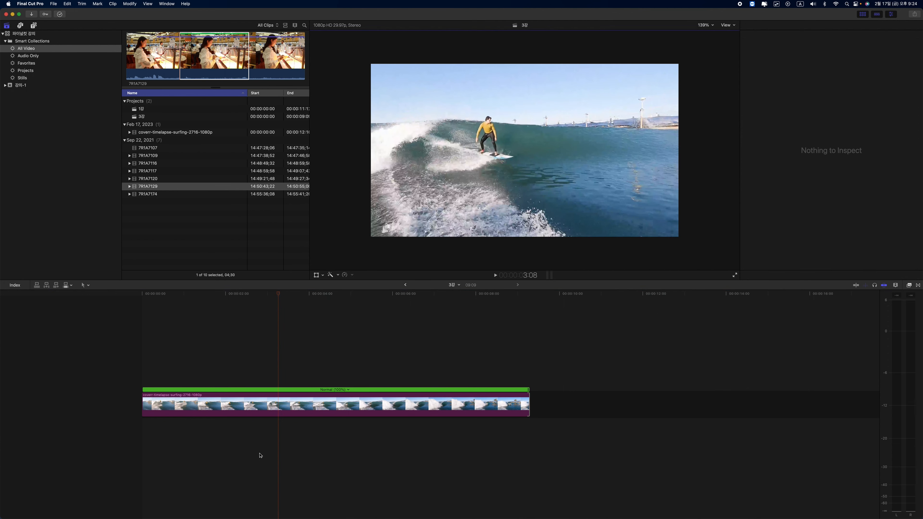
left_click(308, 407)
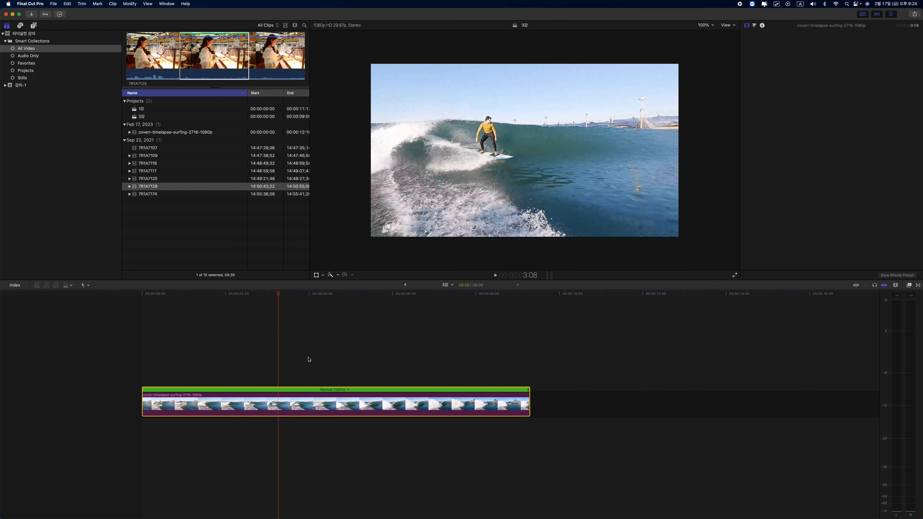
left_click(352, 275)
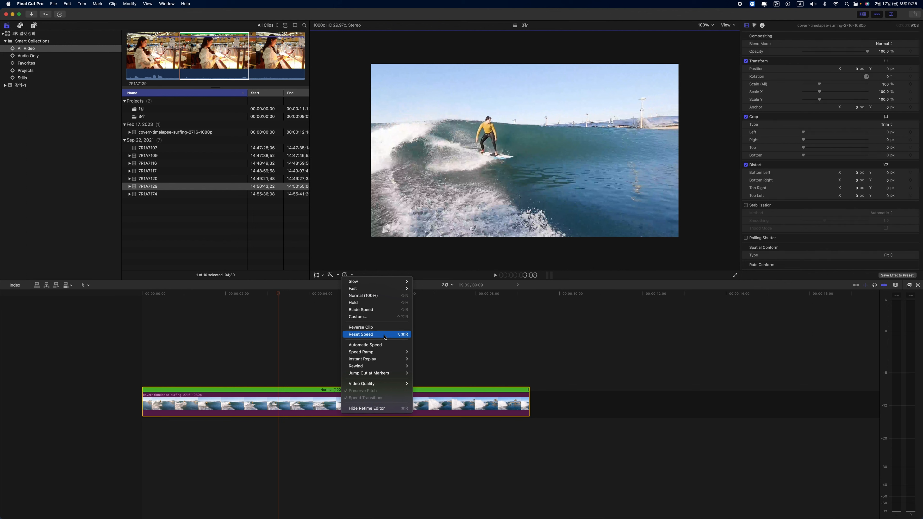
left_click(385, 337)
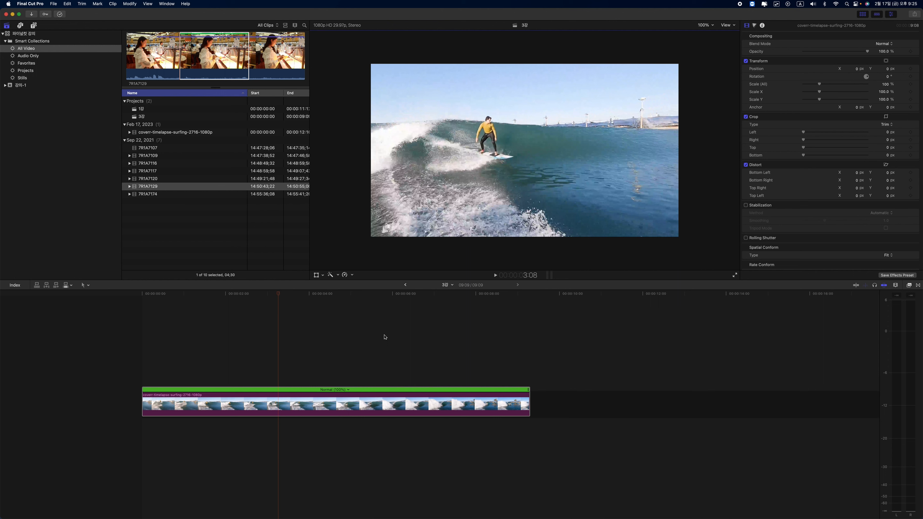
Step: Apply Automatic Speed to the surfing clip and play it from near its beginning
left_click(352, 275)
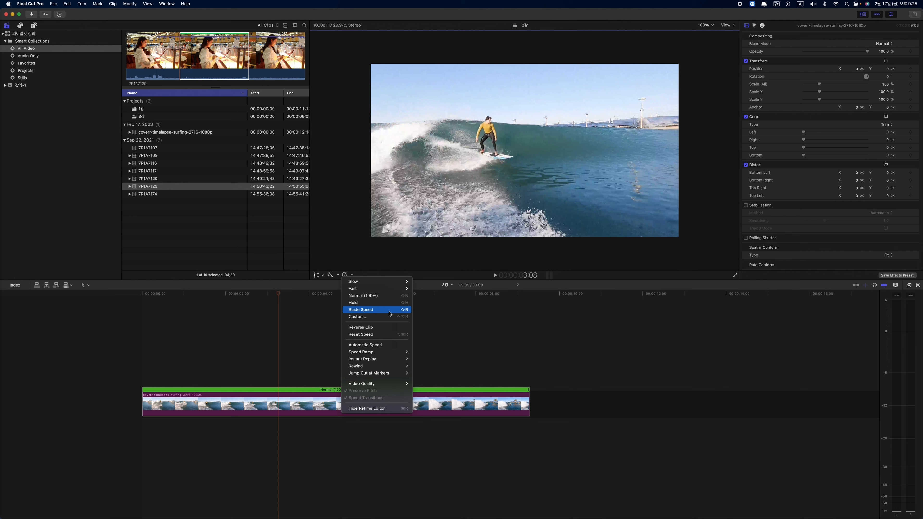
left_click(398, 349)
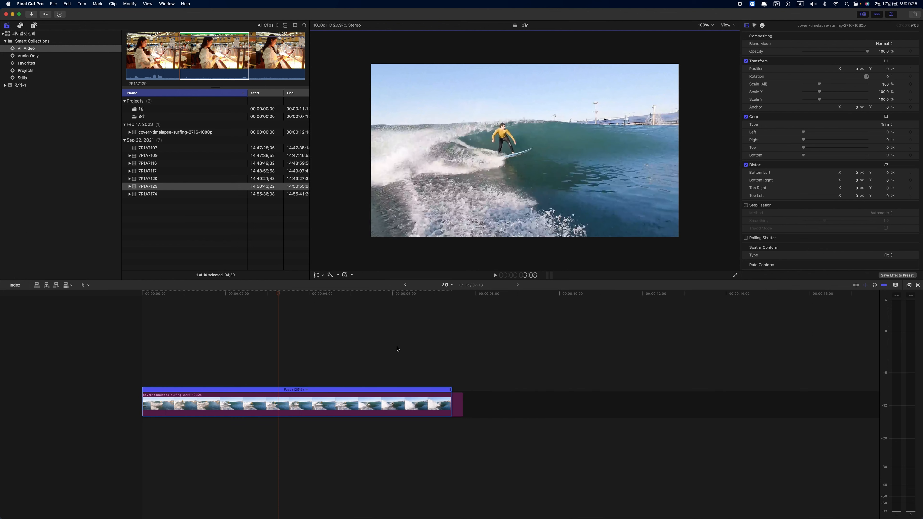
left_click(173, 306)
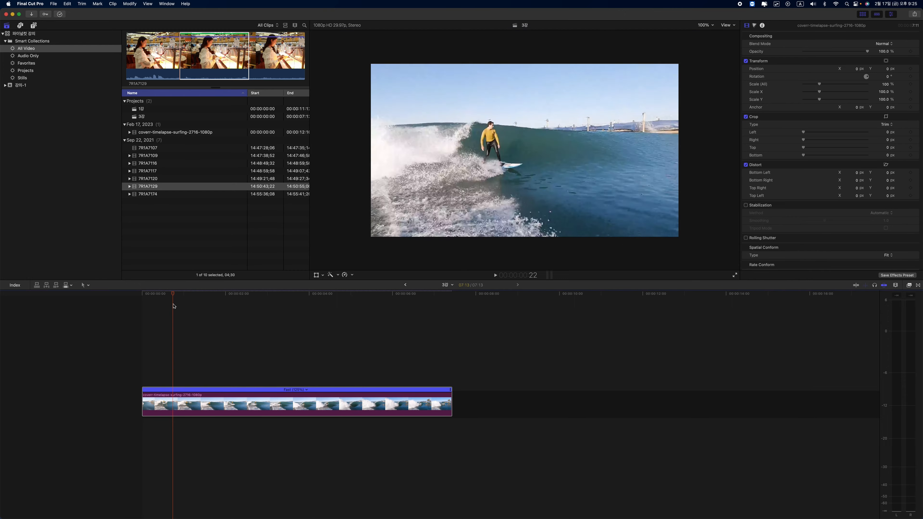
key("space")
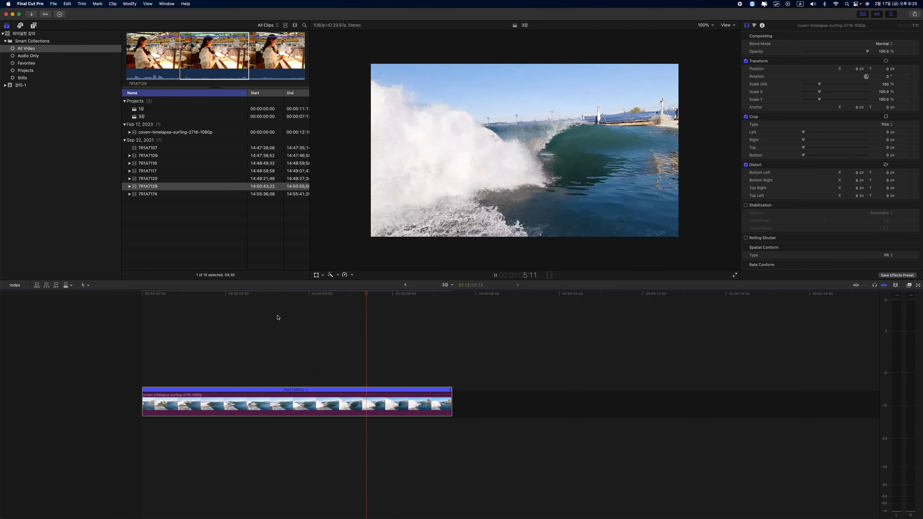
key("space")
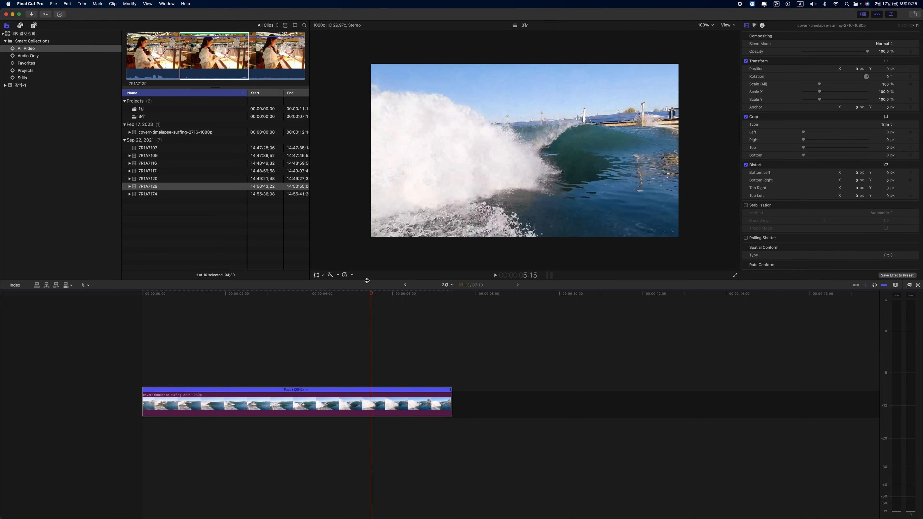
Step: Return the surfing clip to Normal (100%) speed after the Automatic Speed change
left_click(352, 275)
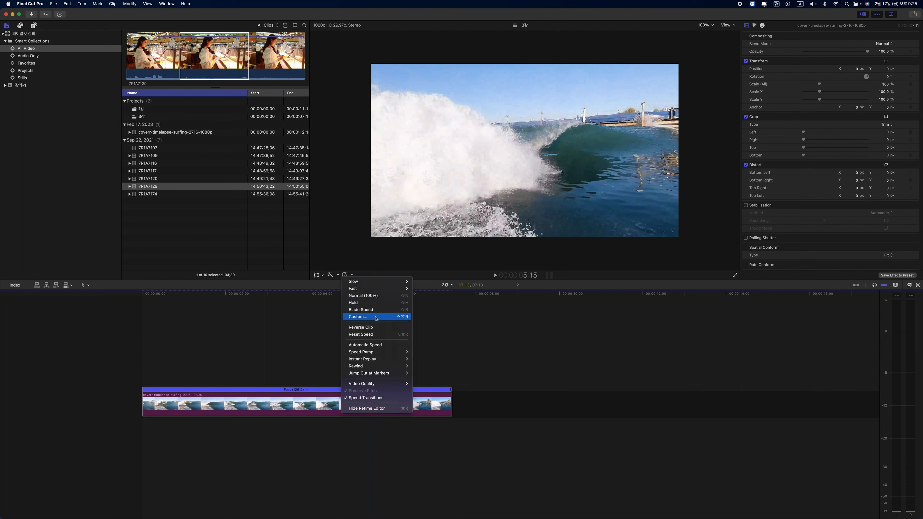
left_click(468, 345)
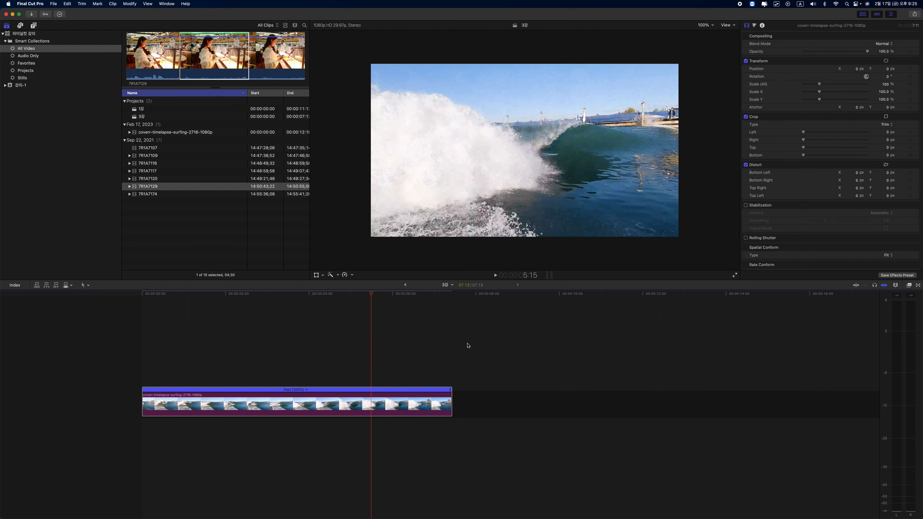
key("shift+n")
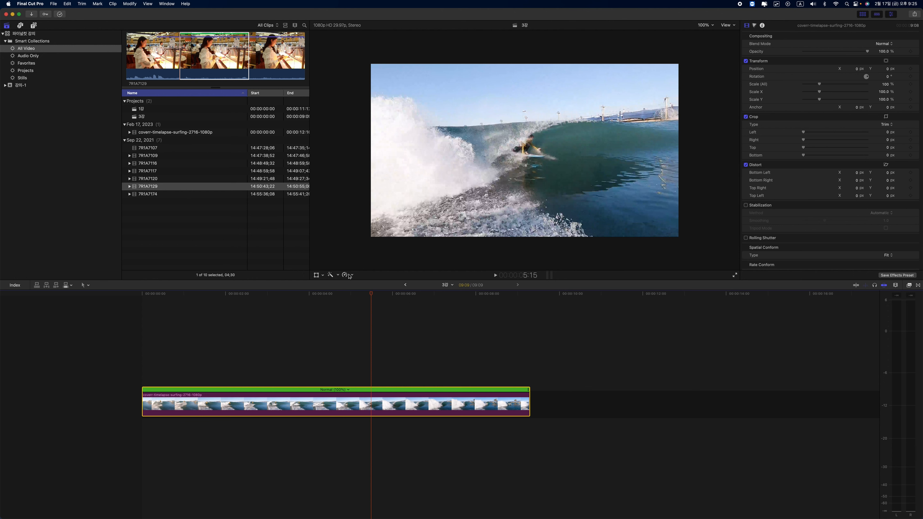
Step: Append clip 7R1A7117 to the timeline after the surfing clip
left_click_drag(152, 171, 556, 411)
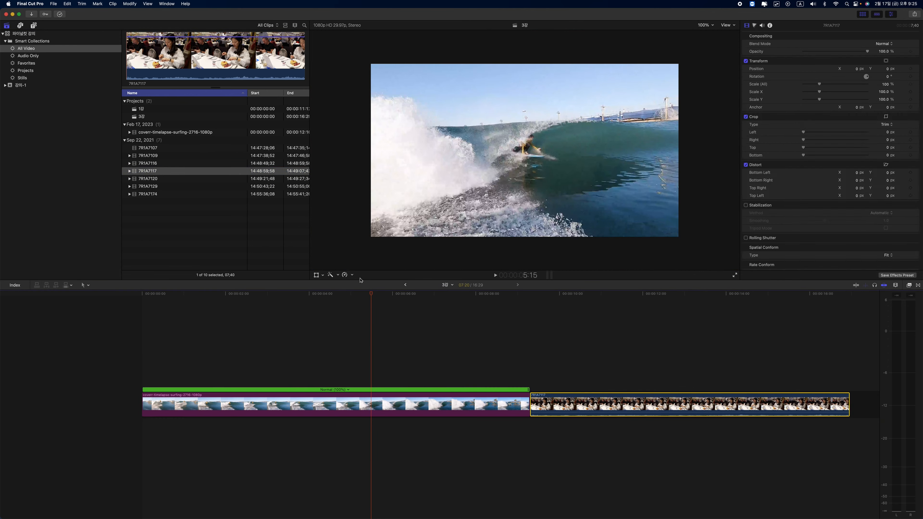
Step: Apply Automatic Speed to clip 7R1A7117 and play part of it
left_click(352, 275)
left_click(377, 346)
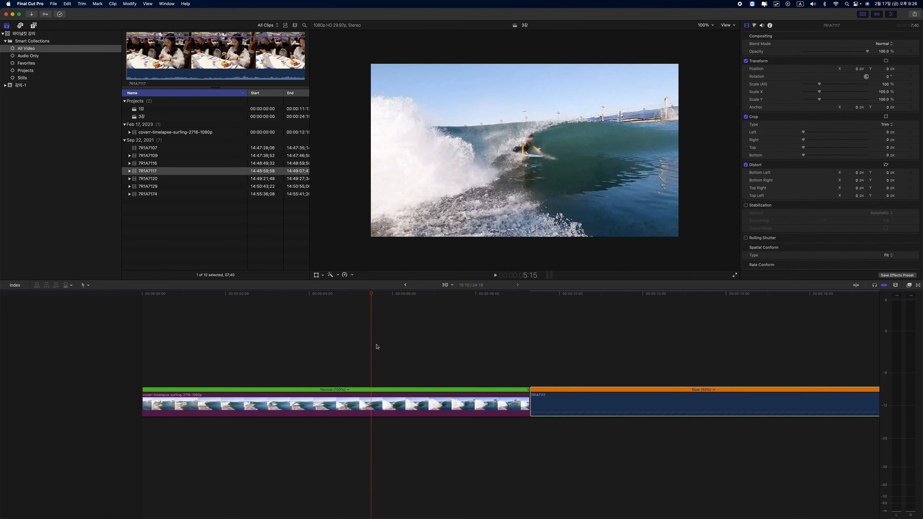
left_click(655, 313)
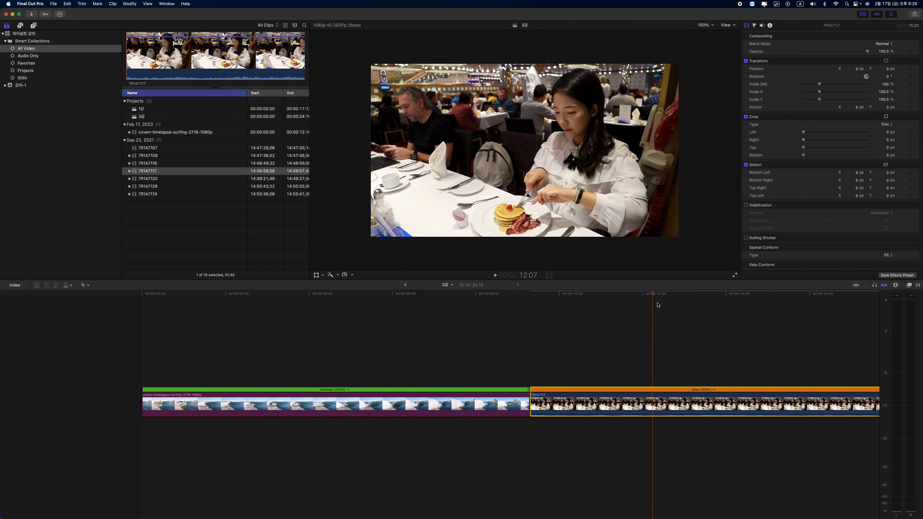
key("space")
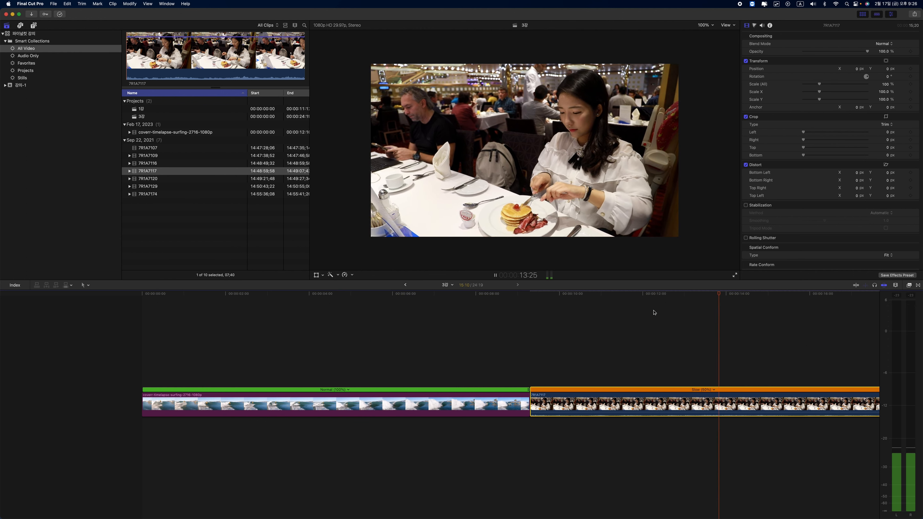
key("space")
Step: Delete clip 7R1A7117 from the timeline and move the playhead over the surfing clip
left_click_drag(650, 327, 721, 462)
key("Delete")
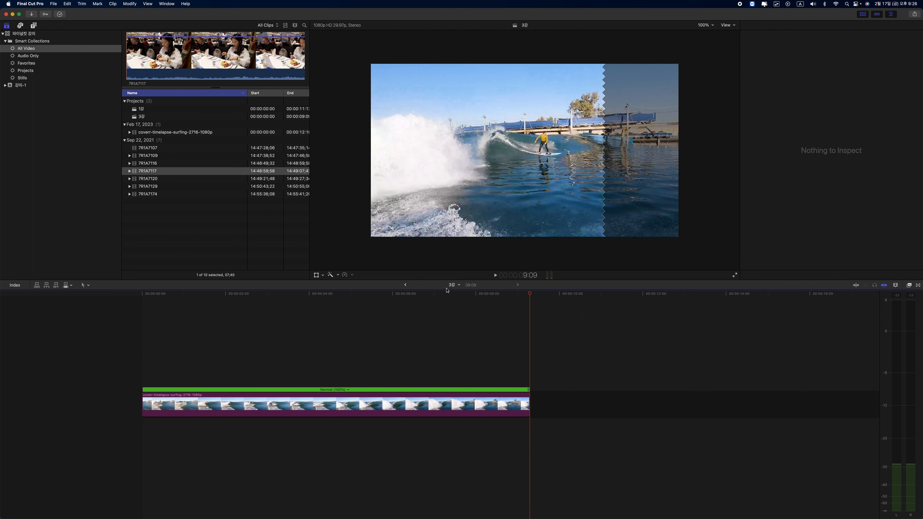
left_click(434, 298)
Step: Apply a Speed Ramp to 0% to the surfing clip so its speed decreases in stages
left_click(434, 399)
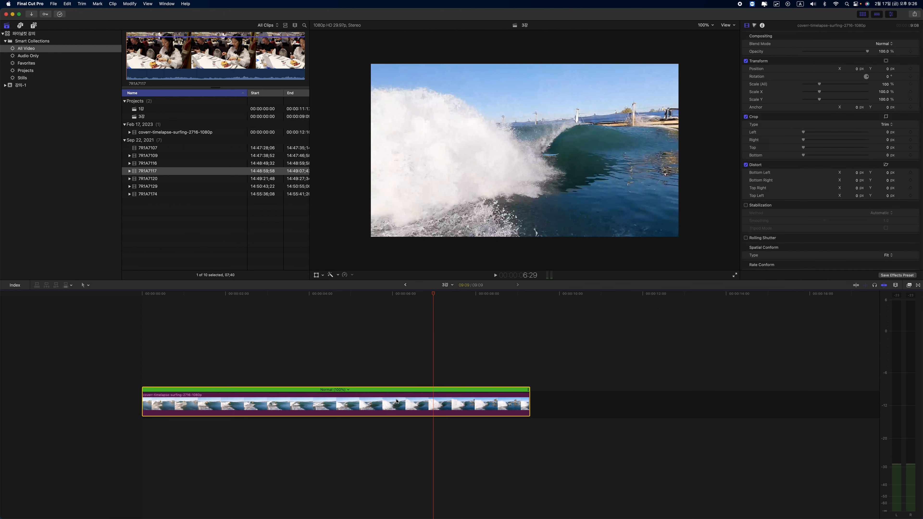
left_click(348, 277)
mouse_move(393, 352)
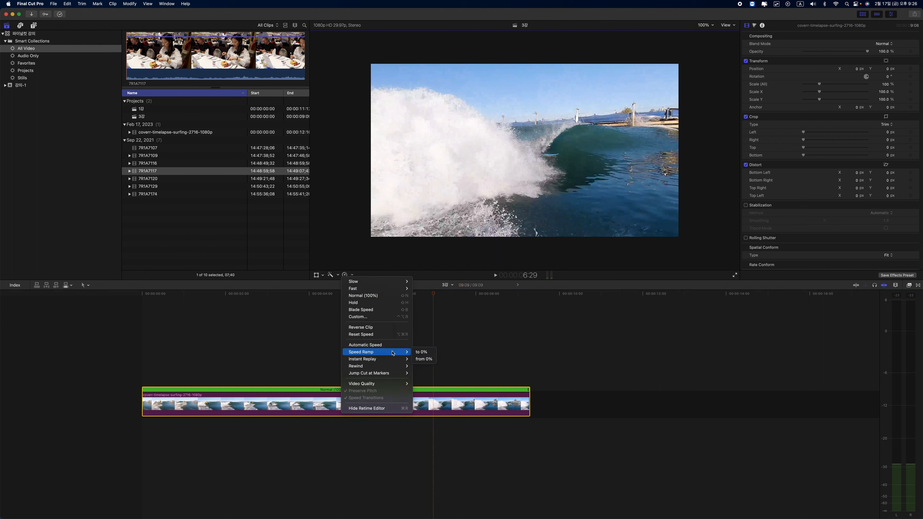
left_click(419, 355)
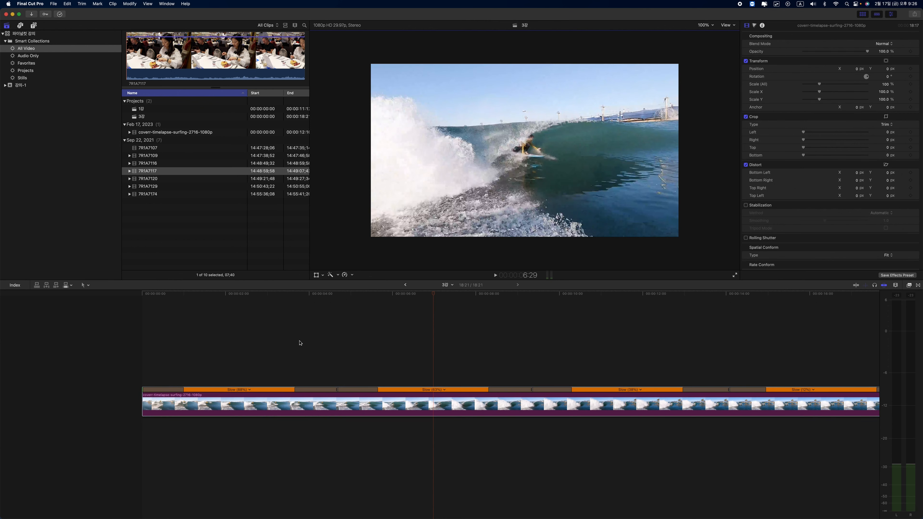
key("super+minus")
key("super+equal")
left_click(299, 343)
key("super+minus")
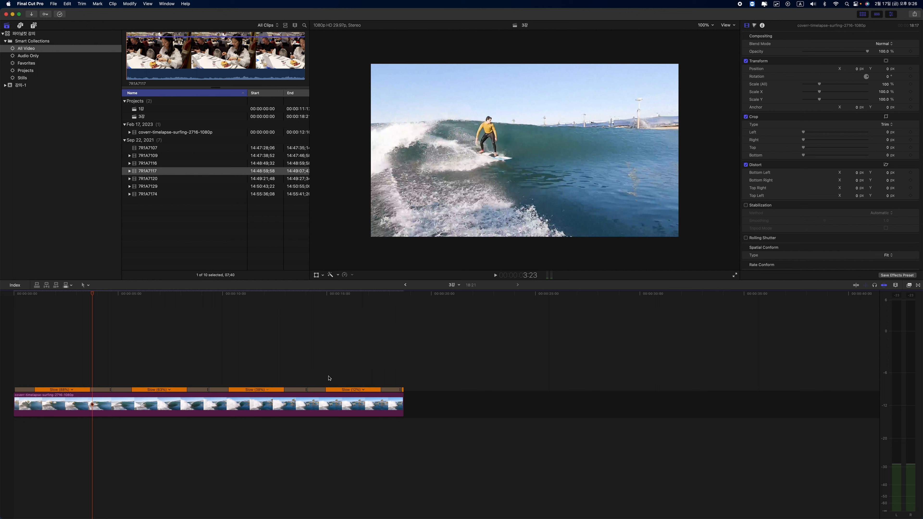
Step: Play the ramped surfing clip from its beginning and undo the Speed Ramp to 0%
left_click(16, 300)
key("space")
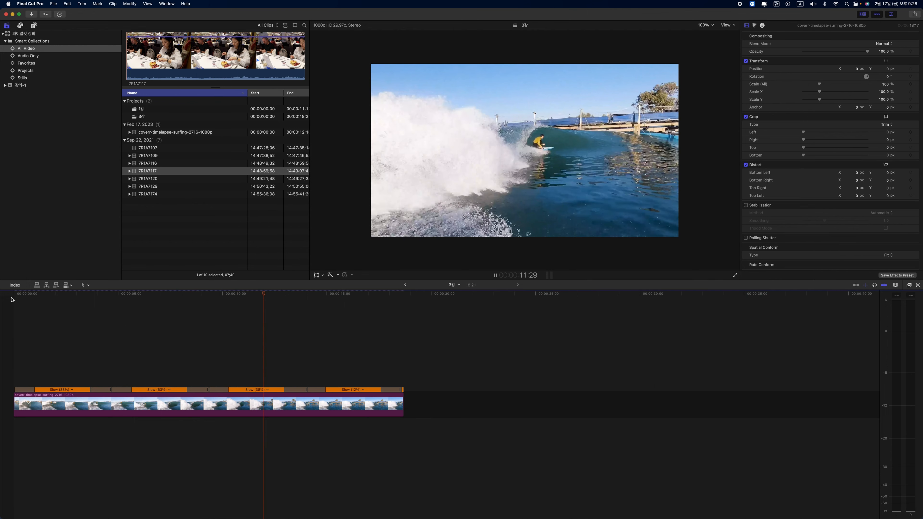
key("space")
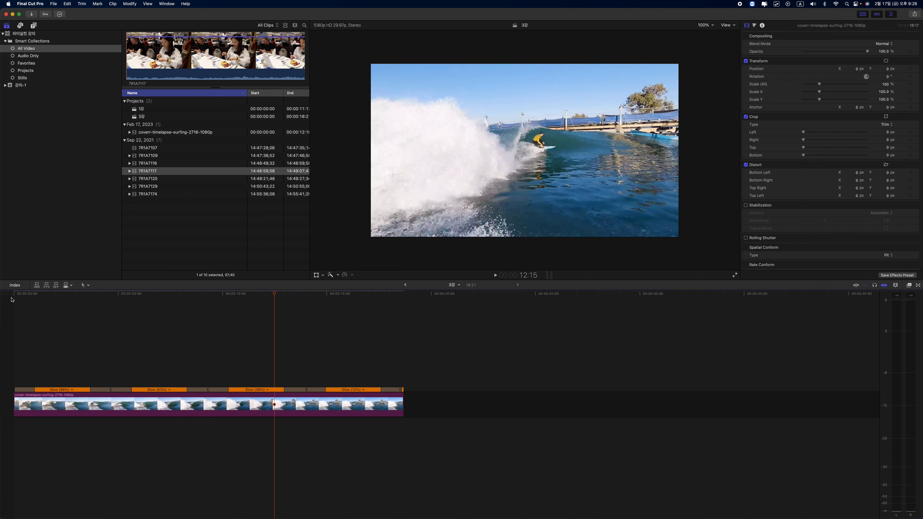
key("super+z")
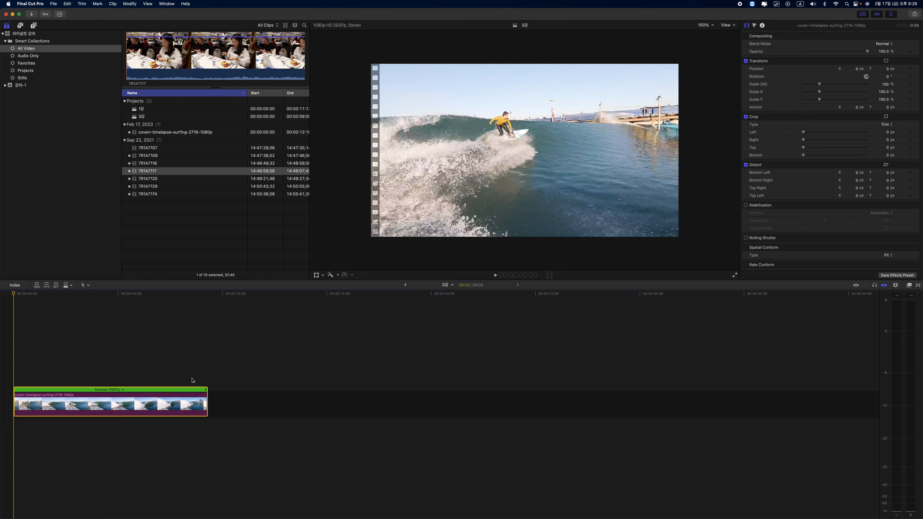
Step: Apply a Speed Ramp from 0% to the surfing clip and play it from the start
left_click(352, 275)
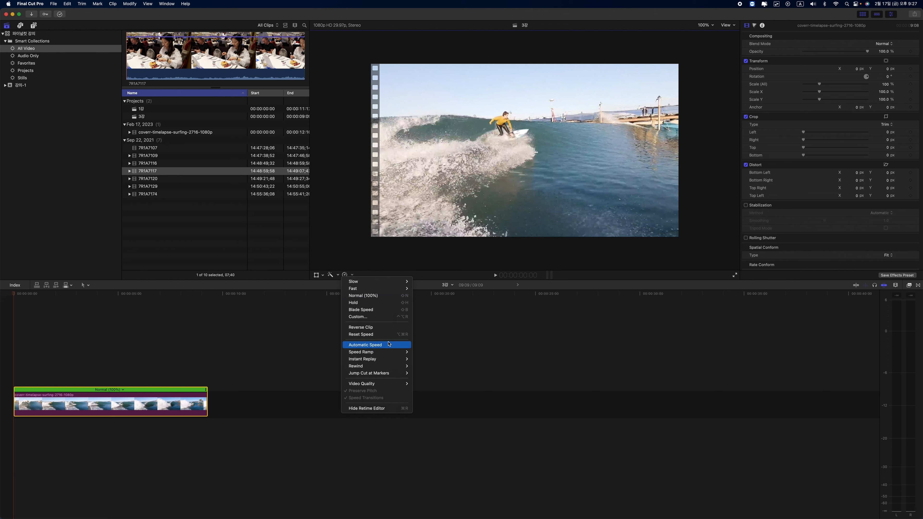
mouse_move(407, 352)
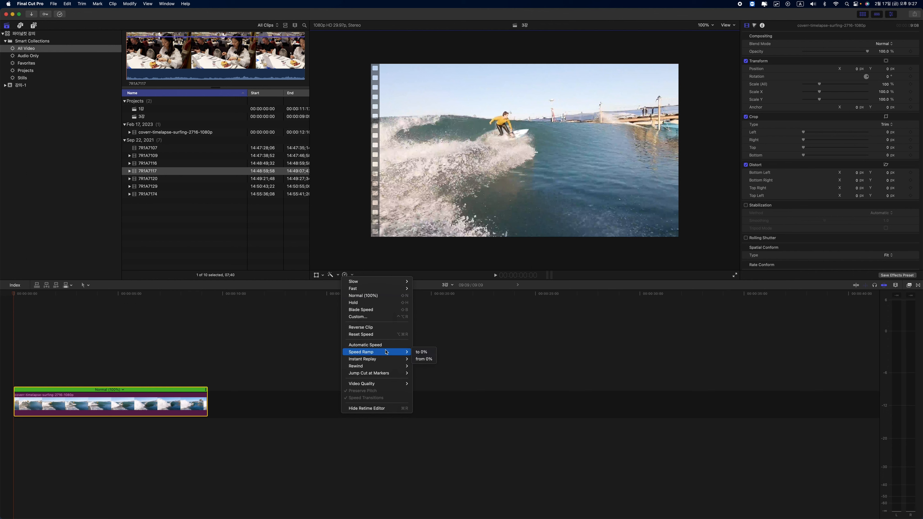
left_click(424, 359)
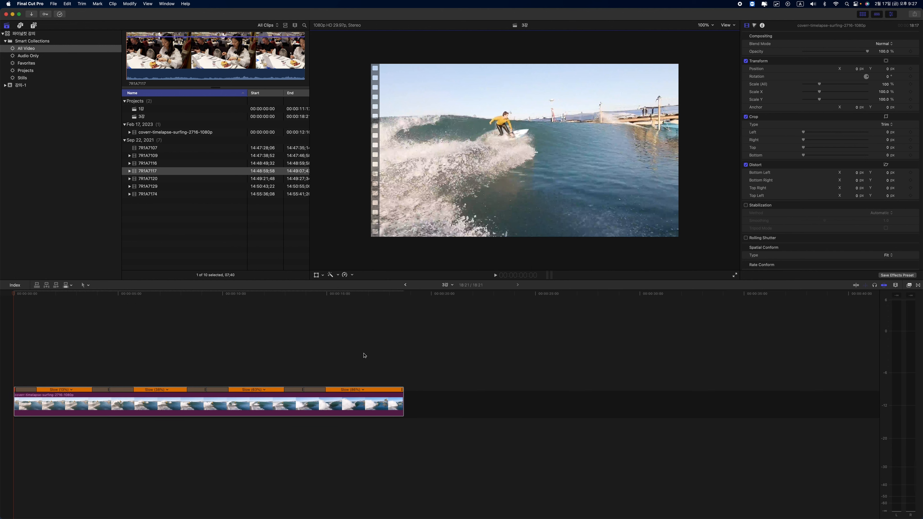
key("space")
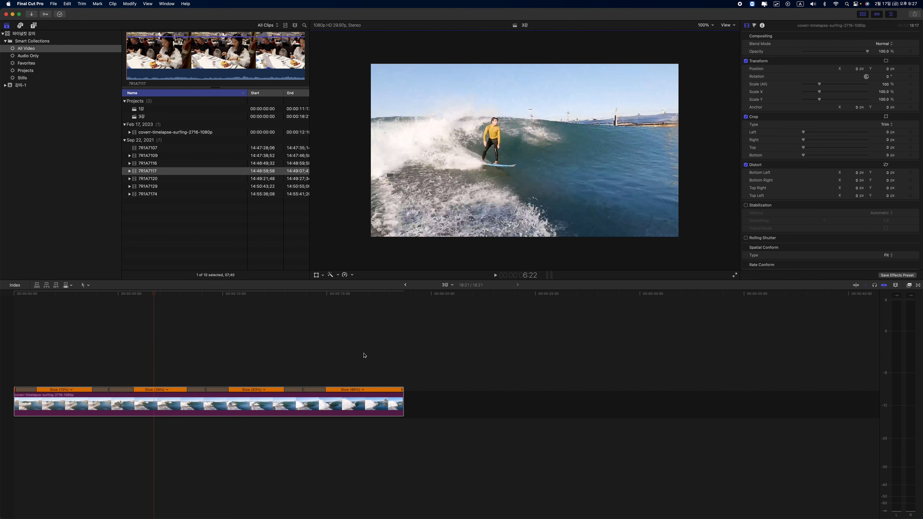
Step: Clear the Speed Ramp from 0% on the surfing clip with Reset Speed
left_click(346, 275)
left_click(384, 334)
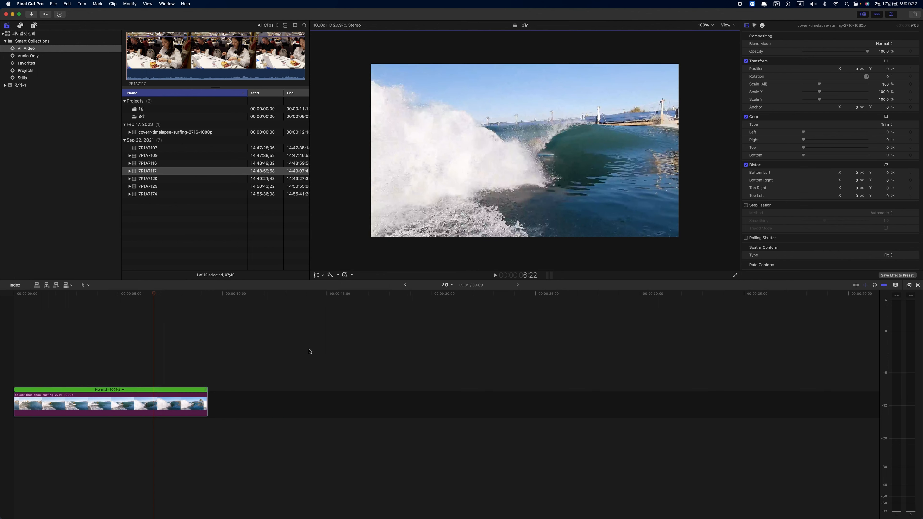
Step: Apply a 25% Instant Replay to the surfing clip
left_click(352, 275)
mouse_move(390, 352)
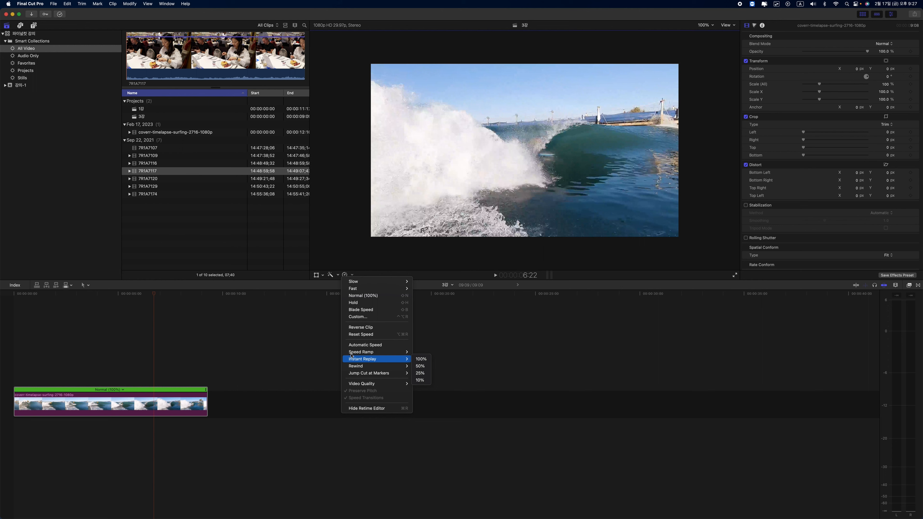
left_click(155, 294)
left_click(116, 295)
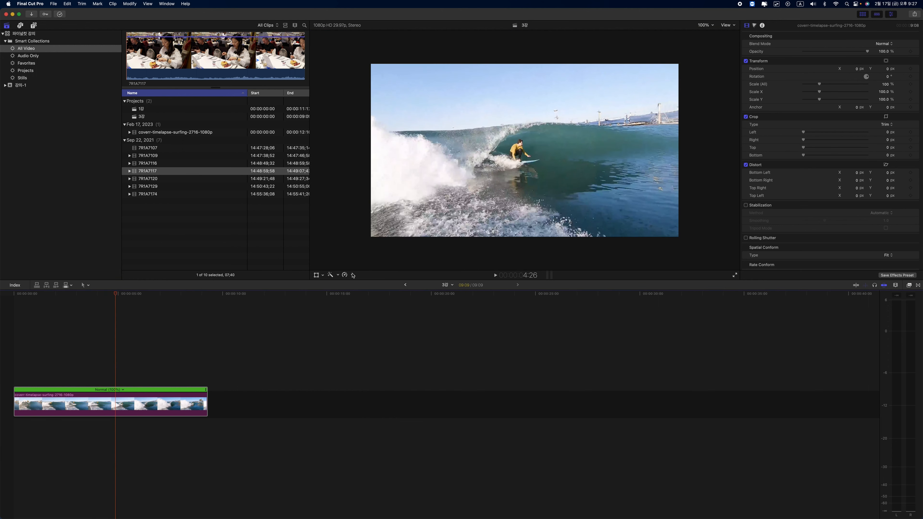
left_click(353, 275)
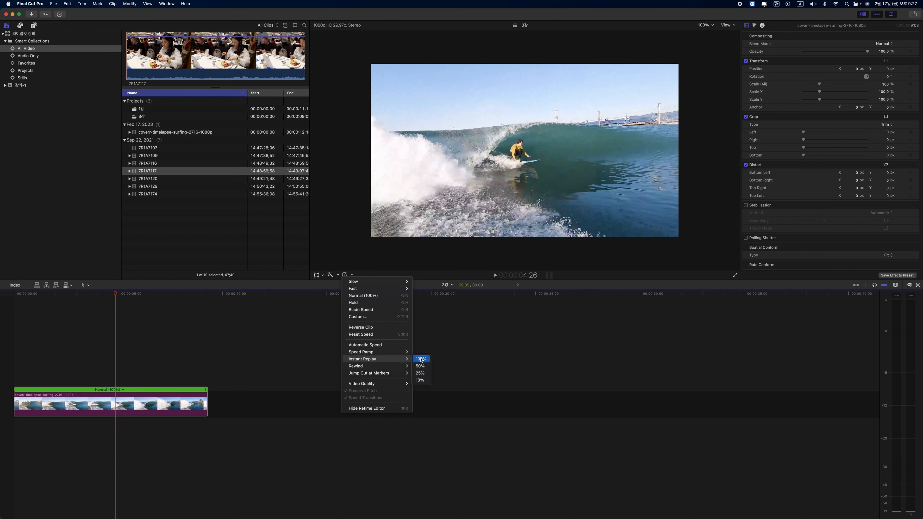
left_click(423, 373)
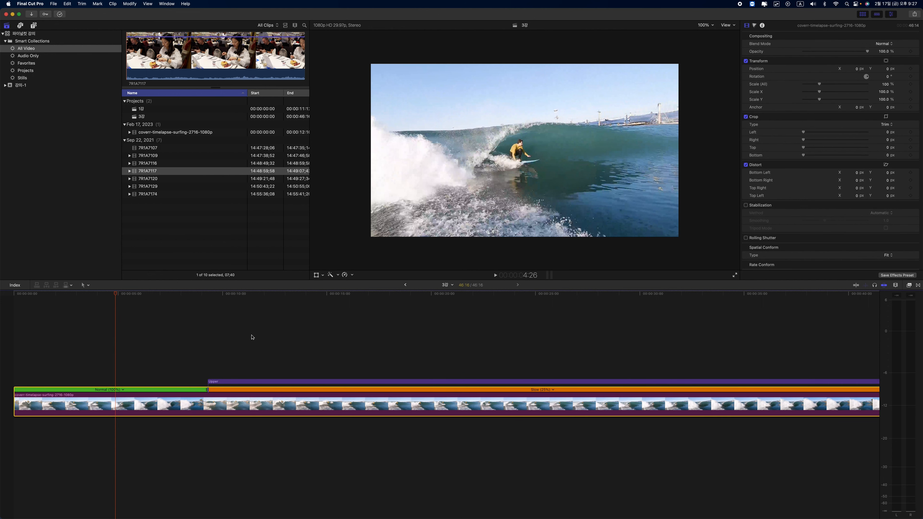
Step: Play the slow replay section of the surfing clip from near where its title begins
key("super+minus")
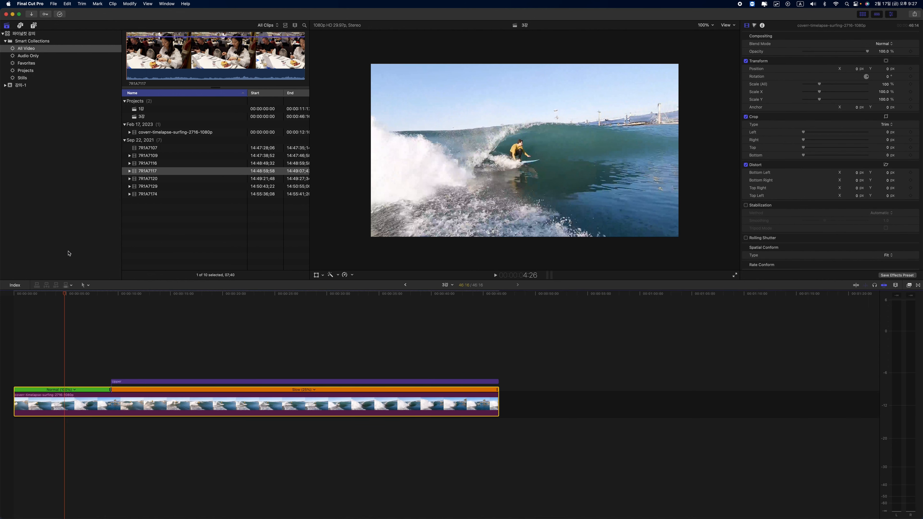
left_click_drag(72, 297, 123, 308)
key("space")
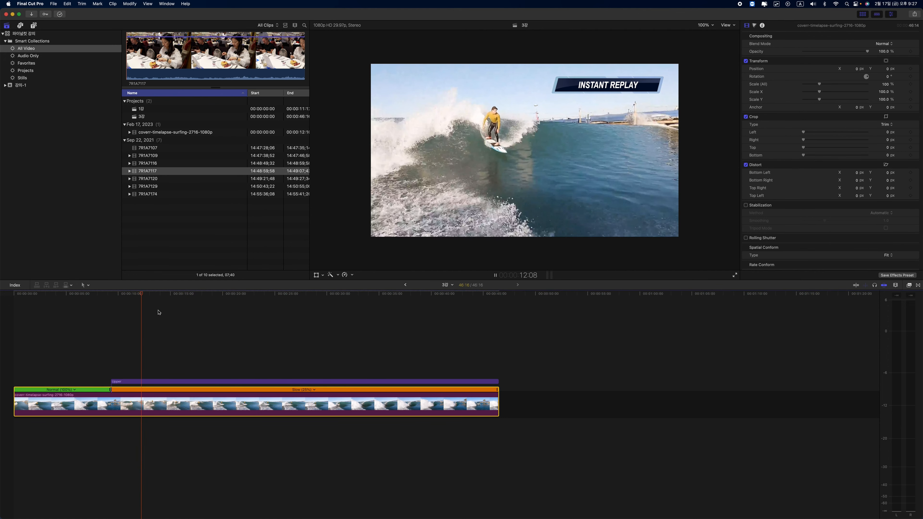
key("space")
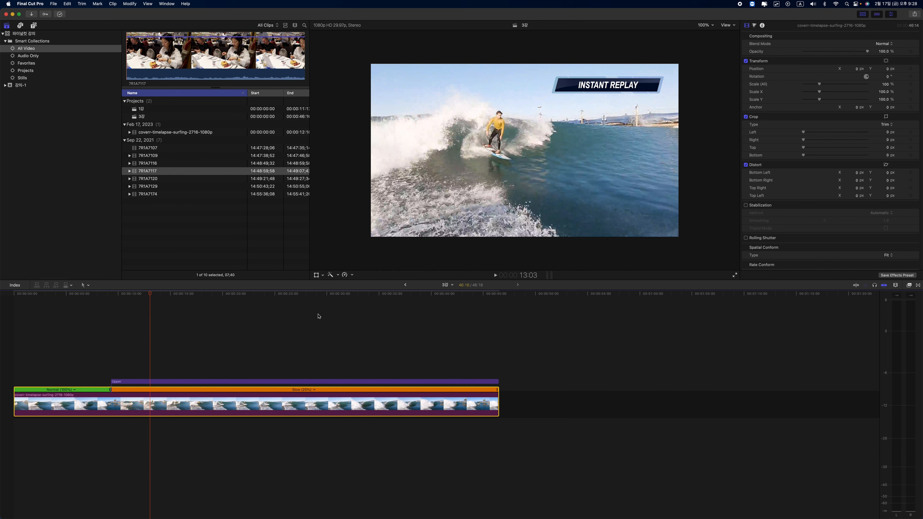
Step: Change the text of the replay title above the surfing clip to "다시보기"
left_click(234, 381)
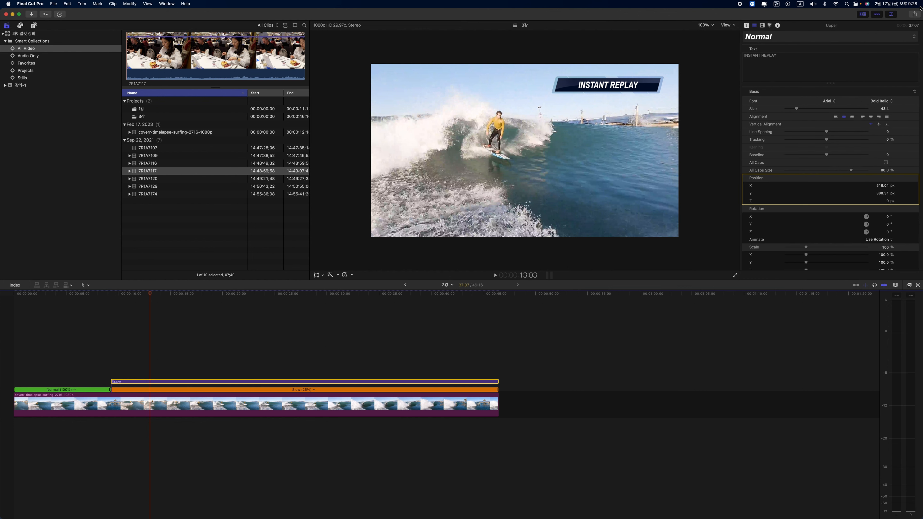
left_click(785, 59)
key("super+a")
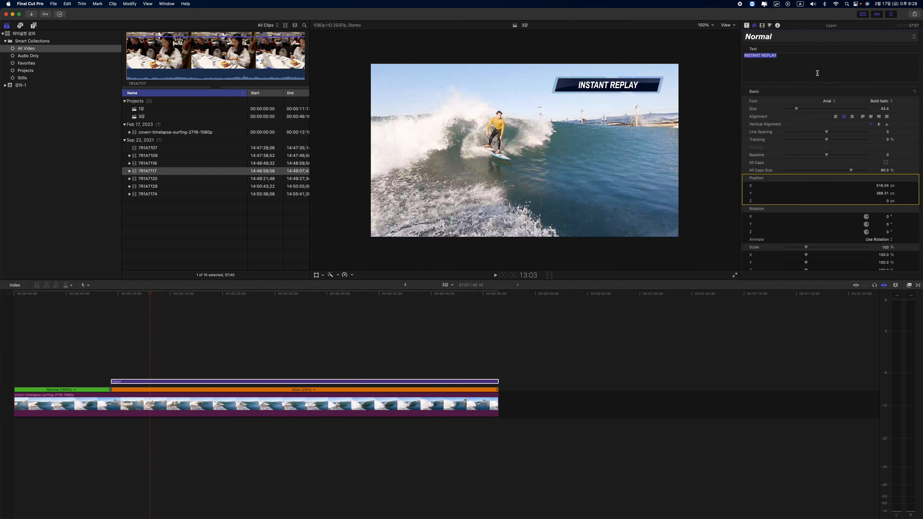
type("e")
key("BackSpace")
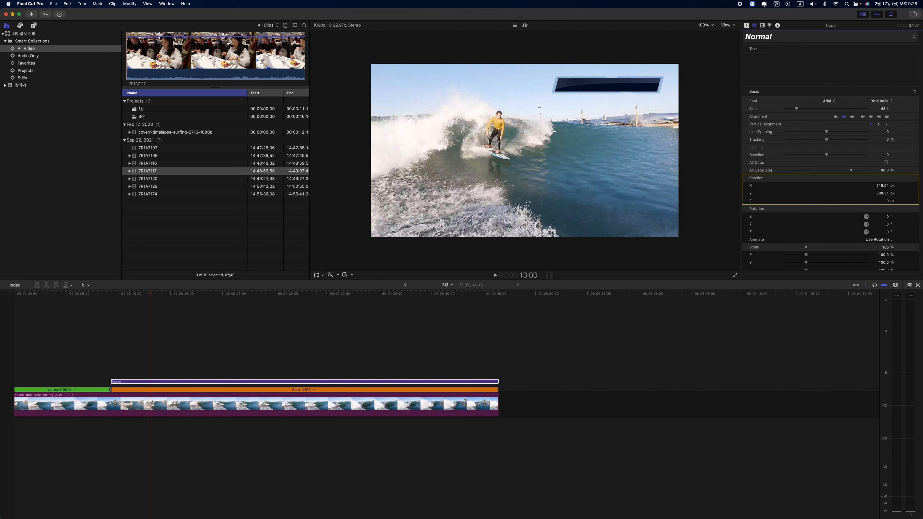
key("ctrl+space")
type("다시복ㅣ")
left_click(241, 342)
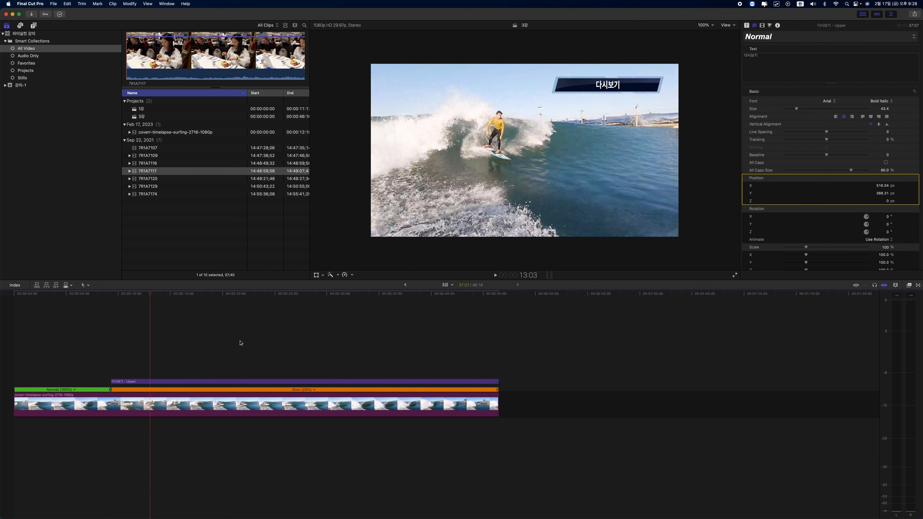
Step: Play and skim through the replay section to check the edited title over the slow footage
left_click(173, 296)
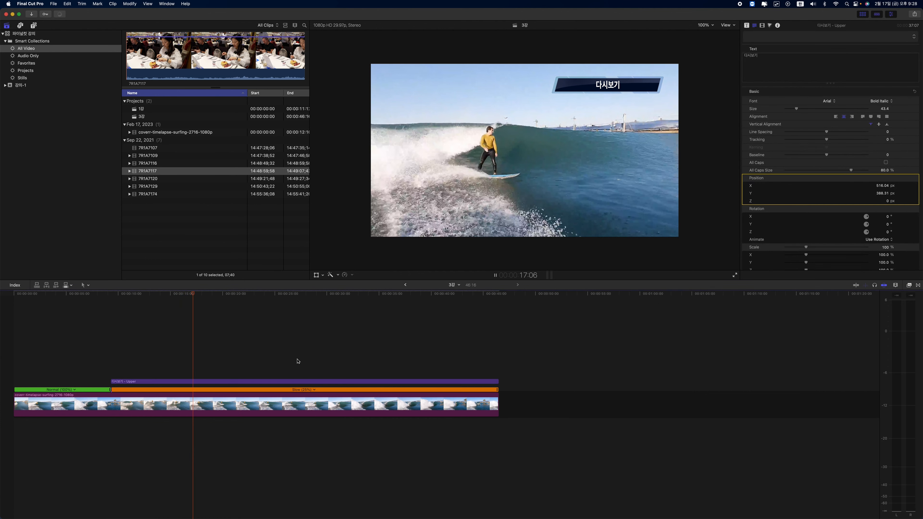
key("space")
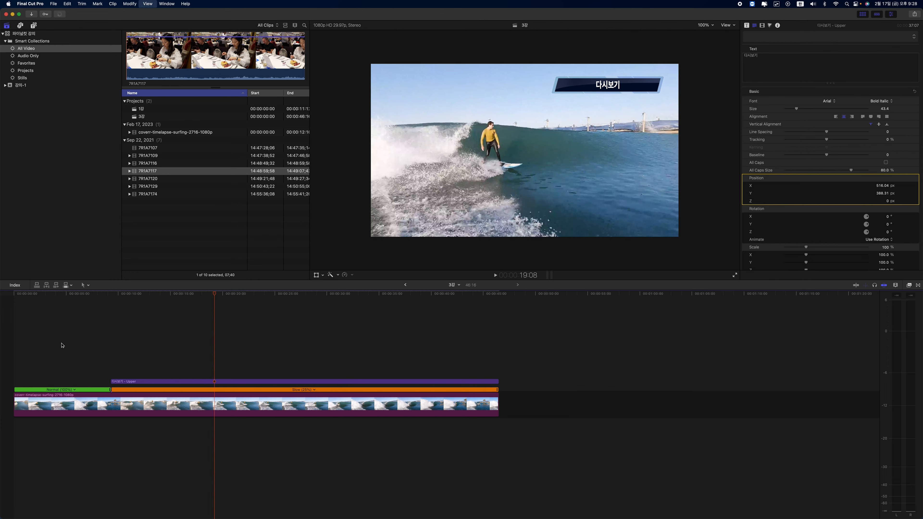
left_click_drag(63, 297, 289, 299)
left_click(309, 382)
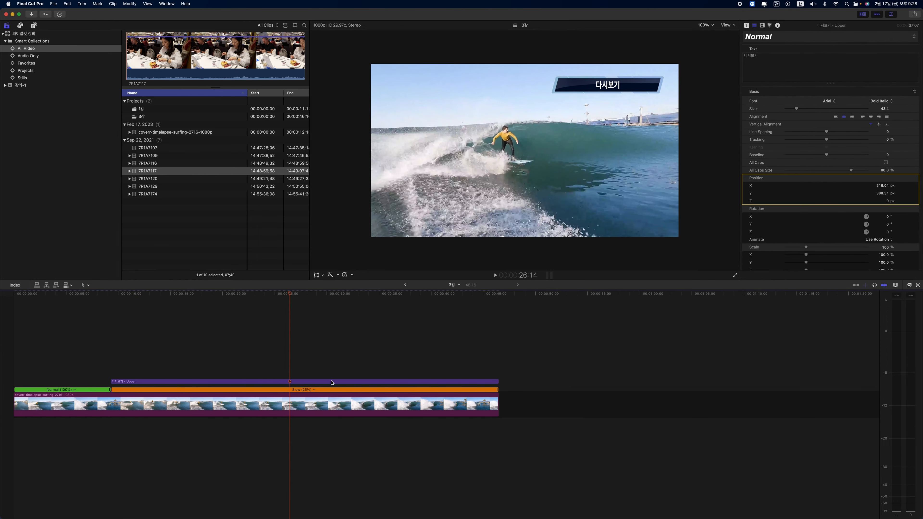
left_click_drag(290, 294, 215, 319)
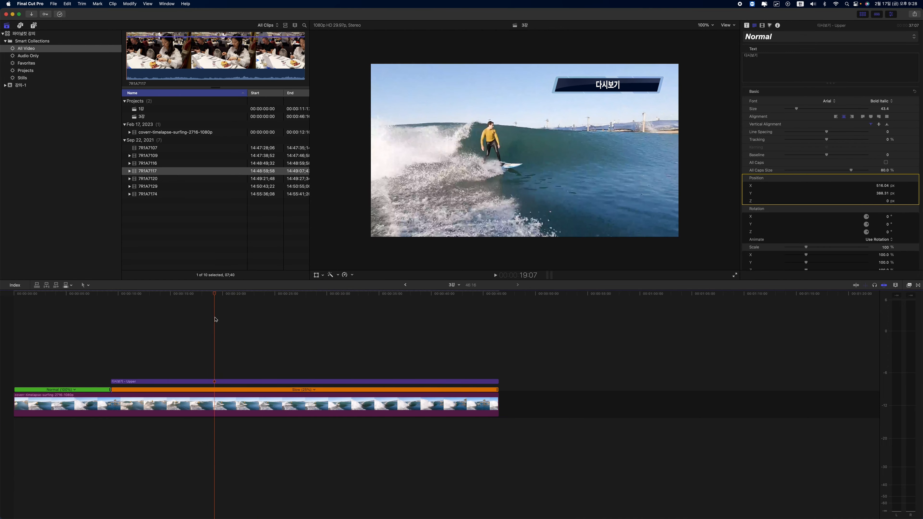
key("space")
key("space")
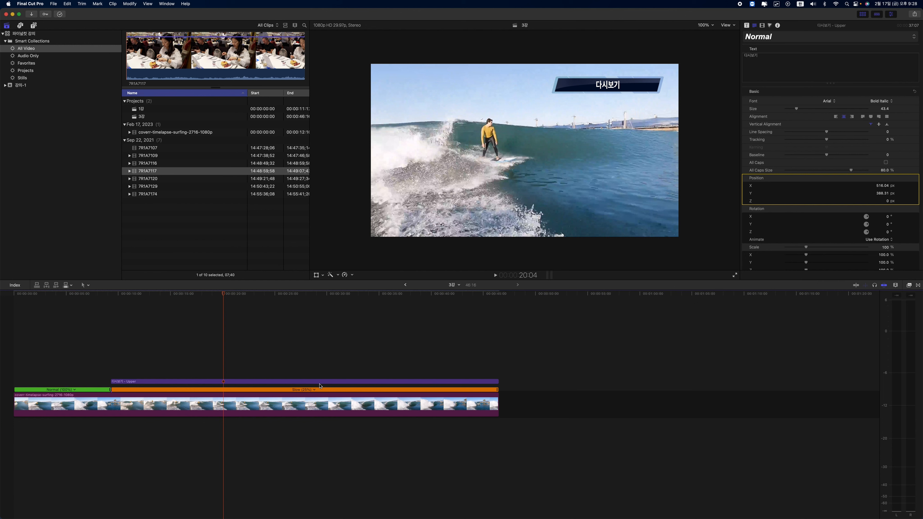
Step: Set the replay segment's speed to Slow 50% and shorten the title to end with the surfing clip
left_click(315, 390)
mouse_move(339, 399)
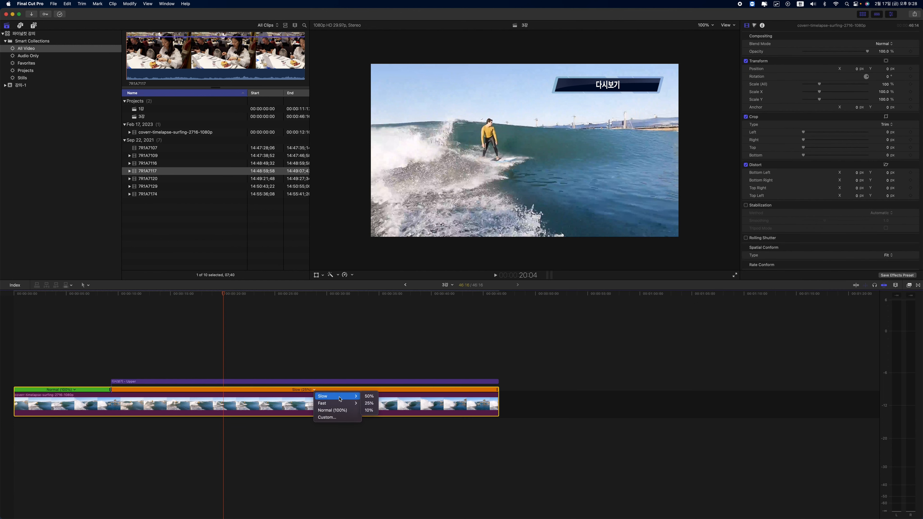
left_click(369, 396)
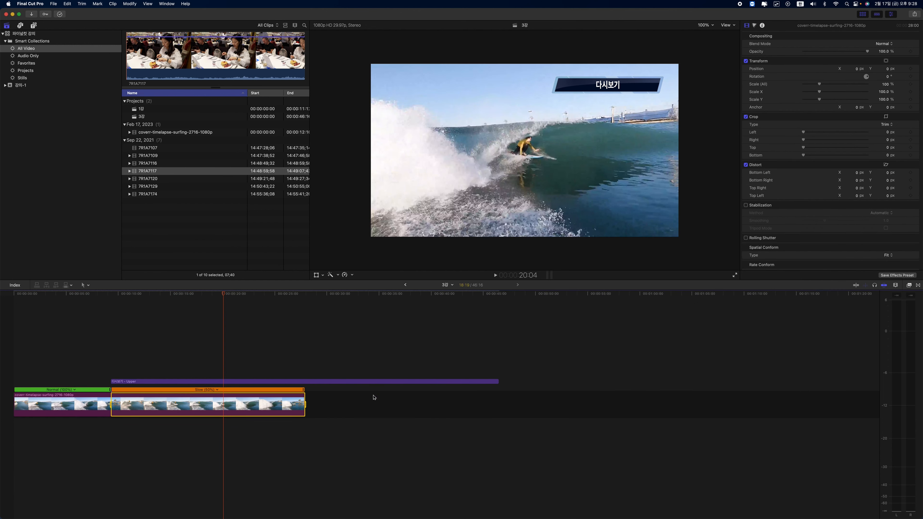
left_click_drag(499, 382, 304, 381)
key("space")
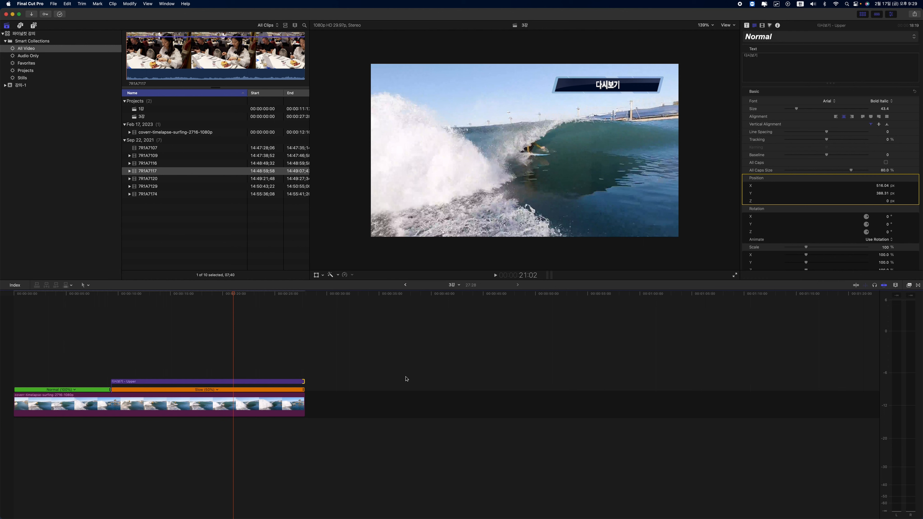
Step: Reset the speed of the surfing clip and delete the replay title above it
left_click_drag(76, 348, 202, 441)
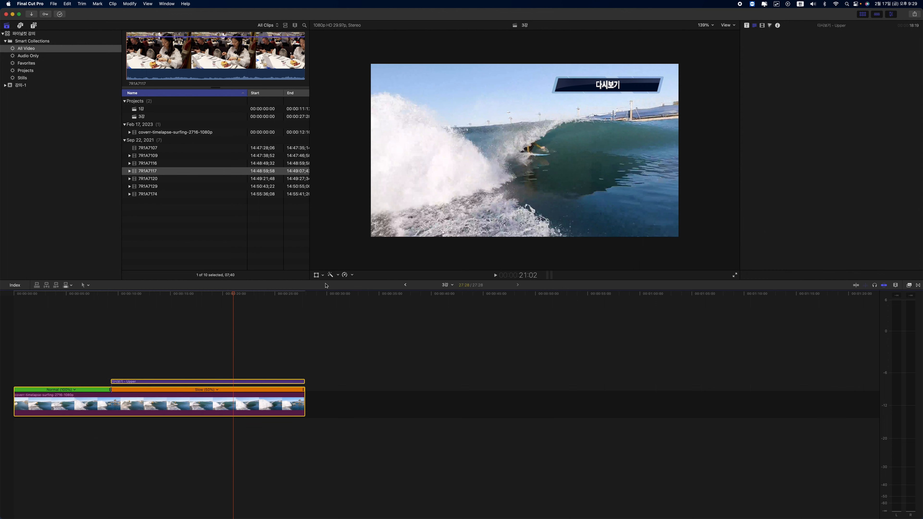
left_click(352, 276)
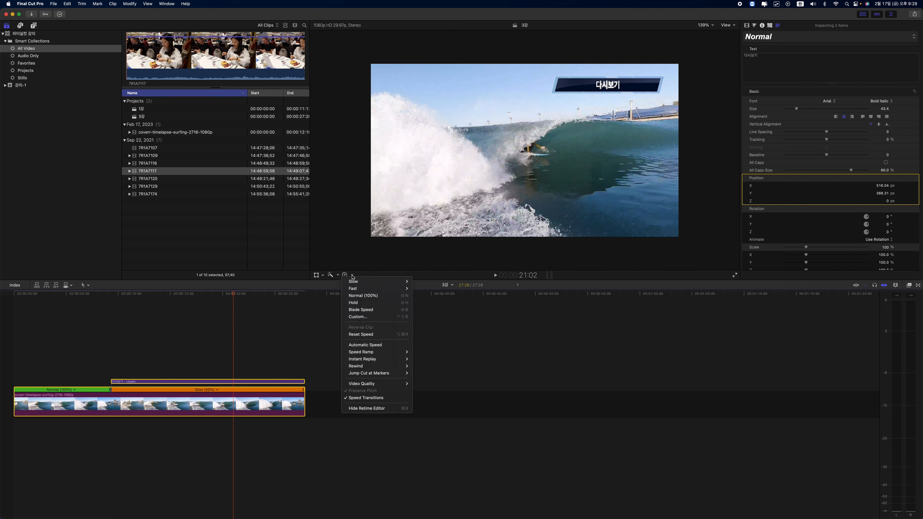
left_click(370, 332)
left_click(158, 368)
left_click_drag(164, 361, 211, 406)
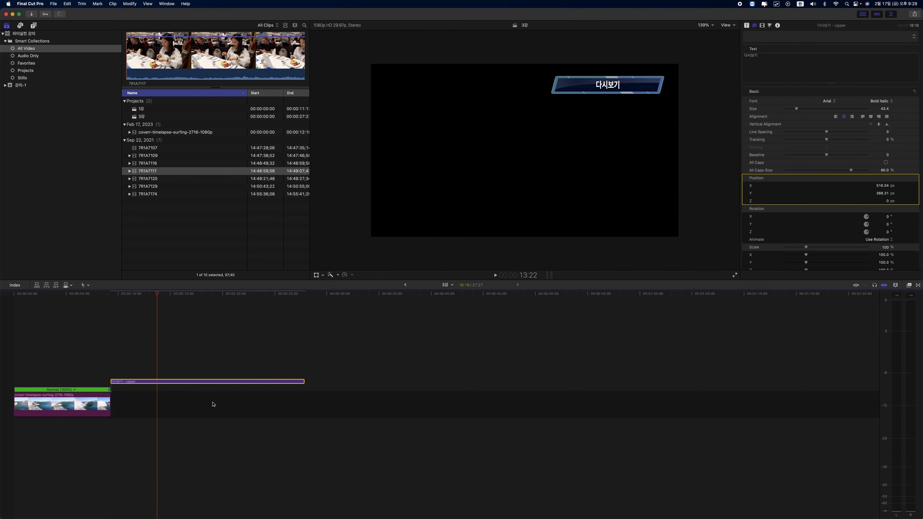
key("Delete")
Step: Apply a 4x Rewind to the surfing clip and play the retimed result
left_click_drag(54, 297, 67, 298)
left_click(78, 404)
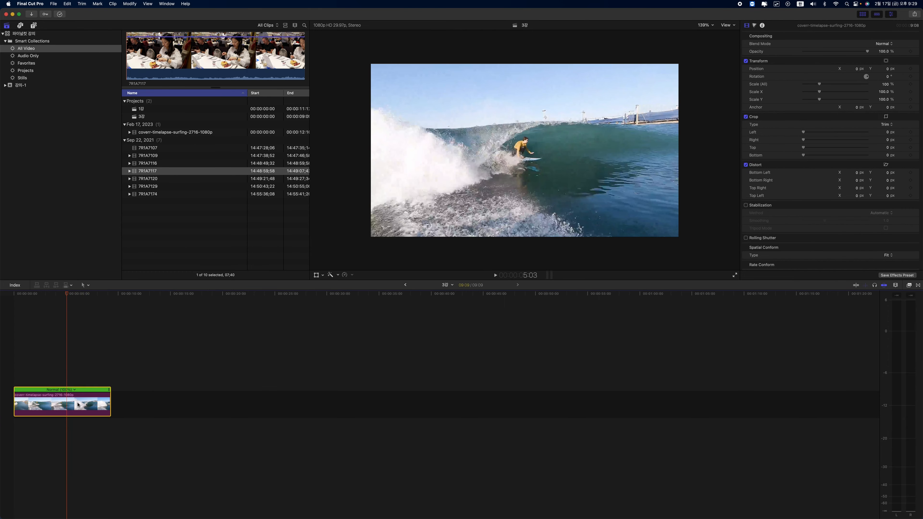
left_click(352, 275)
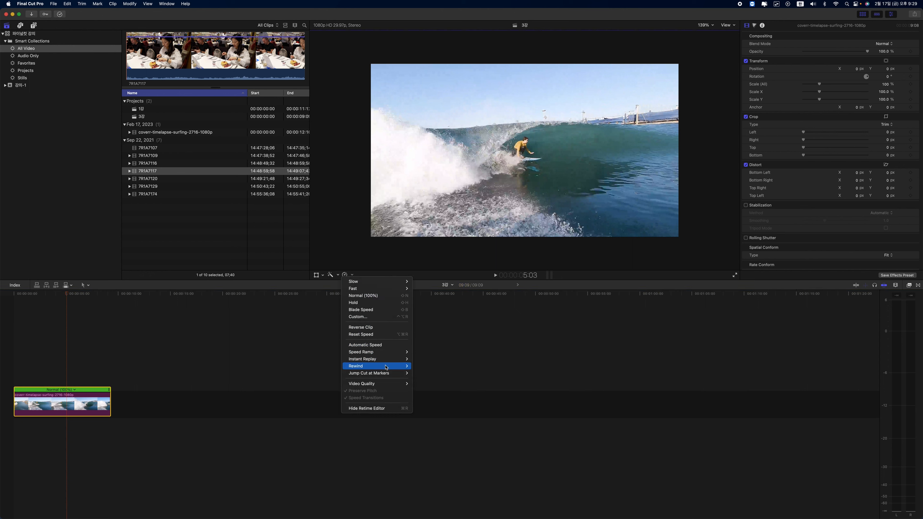
mouse_move(387, 366)
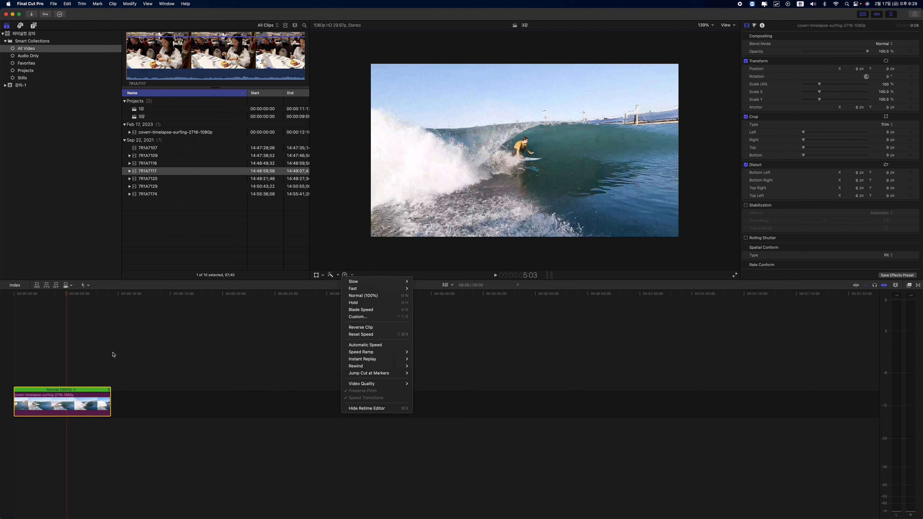
left_click(68, 294)
mouse_move(67, 293)
left_mouse_down()
mouse_move(53, 294)
mouse_move(61, 294)
left_mouse_up()
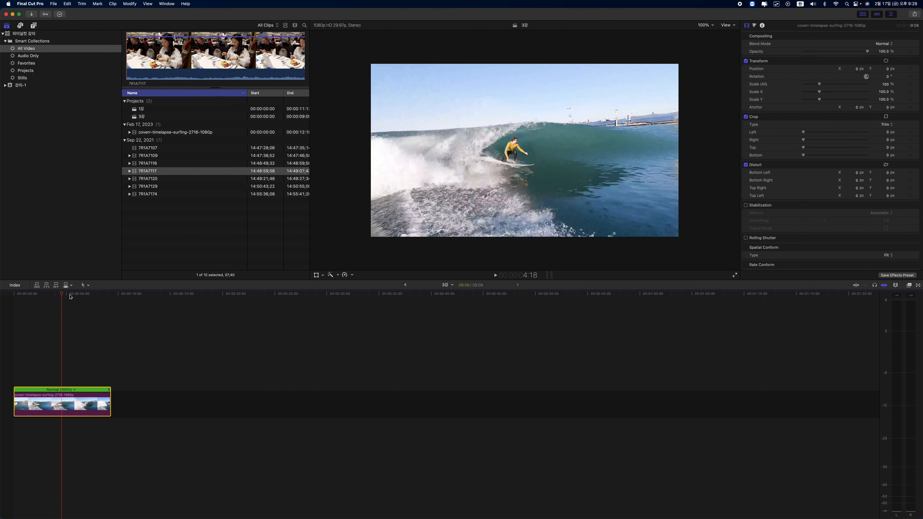
left_click(352, 275)
mouse_move(387, 367)
left_click(420, 375)
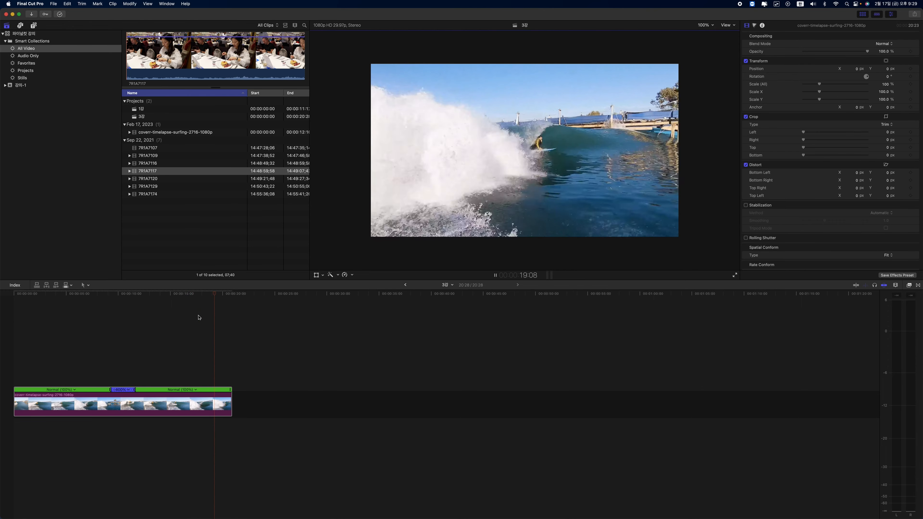
key("space")
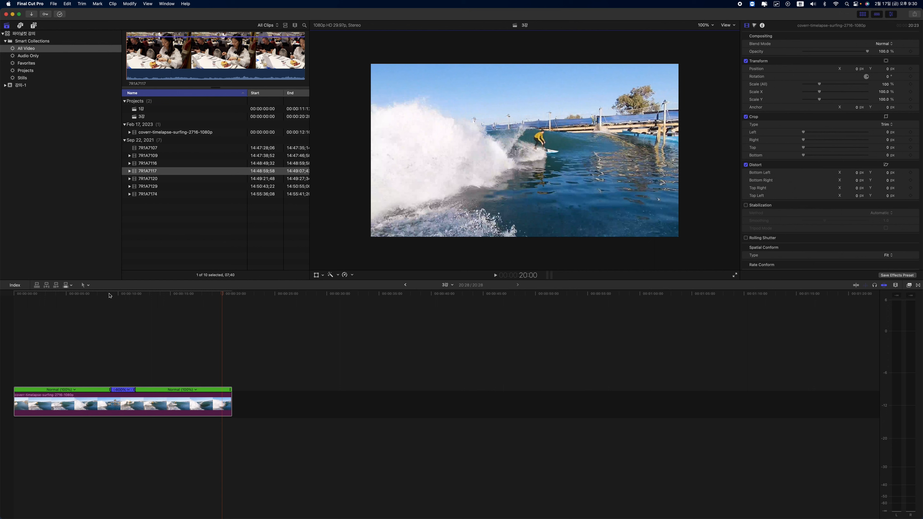
Step: Reset the surfing clip's speed to remove the rewind segment
left_click_drag(78, 344, 184, 443)
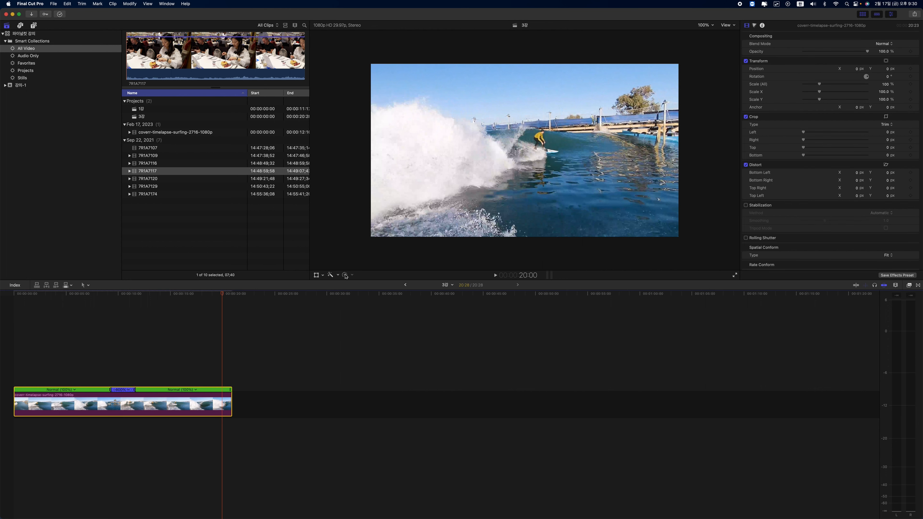
left_click(353, 275)
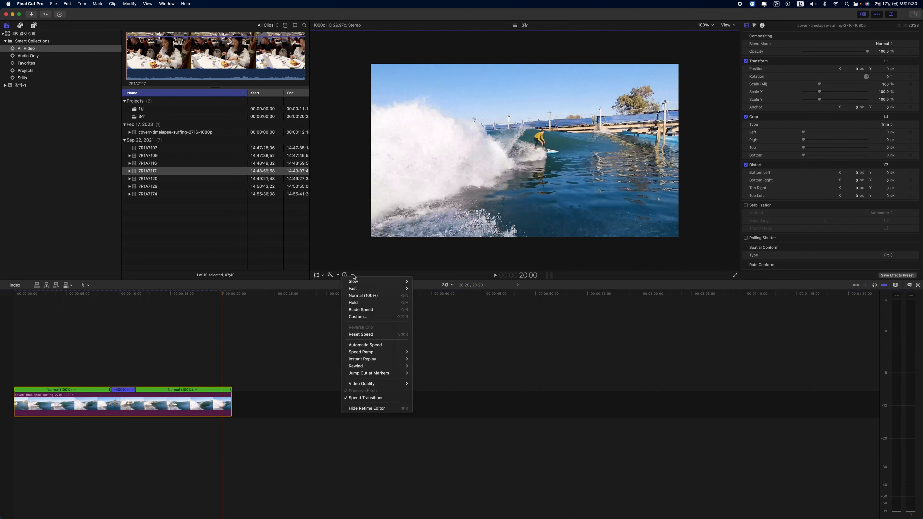
left_click(374, 334)
left_click(60, 294)
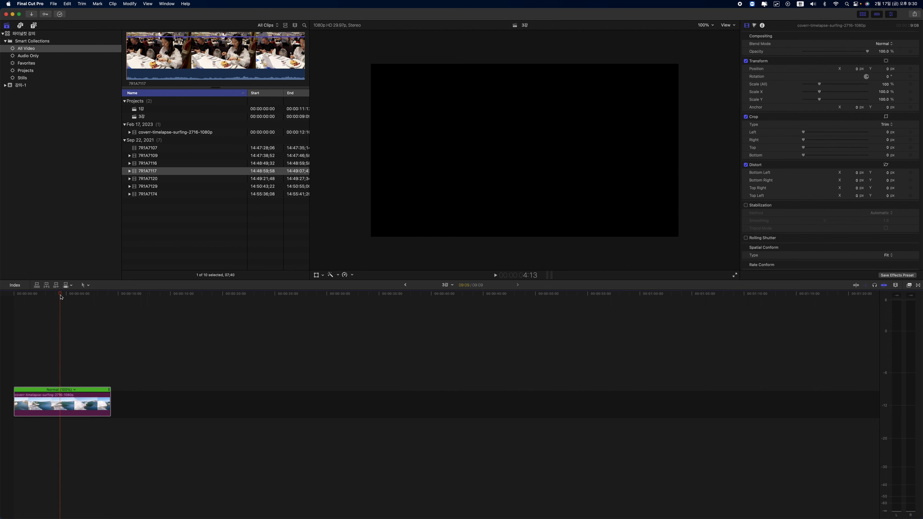
left_click(352, 274)
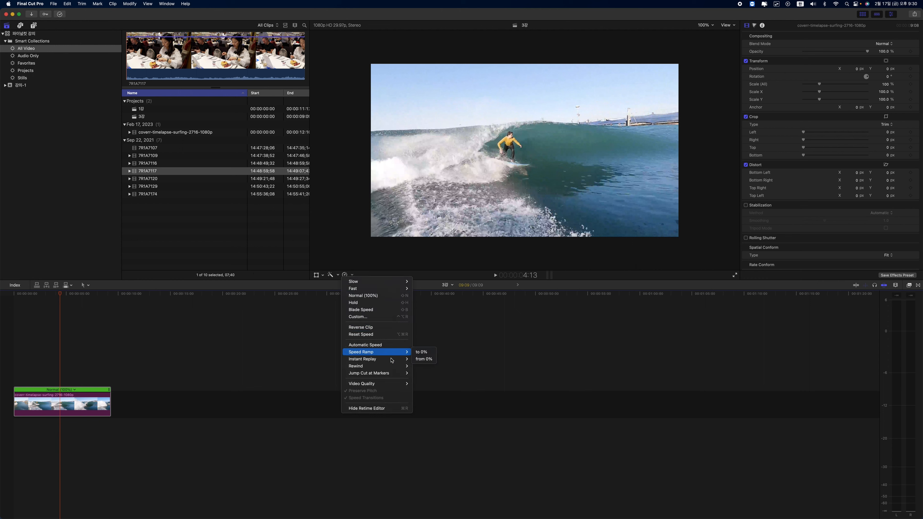
mouse_move(391, 374)
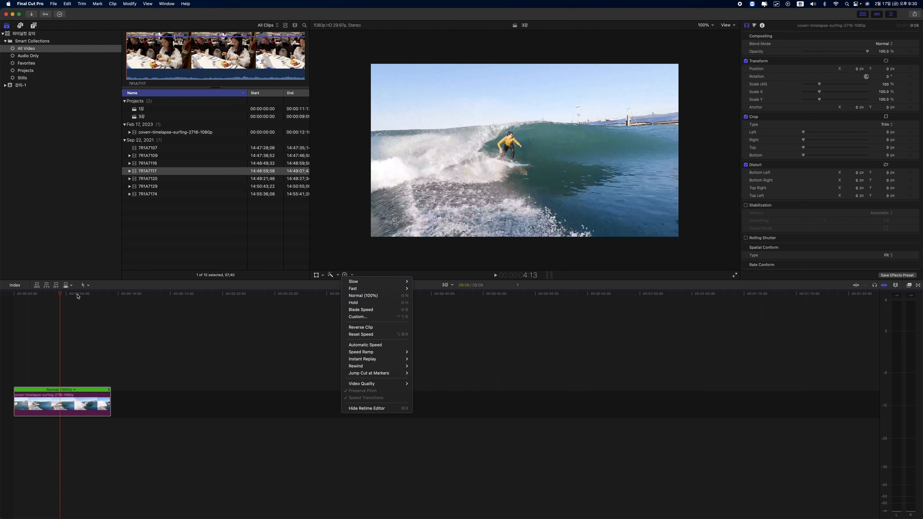
left_click(55, 296)
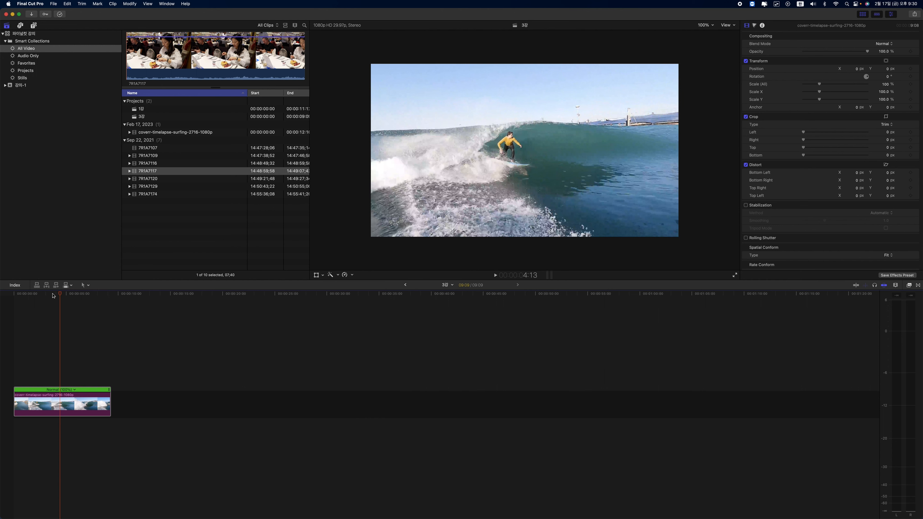
Step: Add six markers to the surfing clip between about 2:10 and 4:20
left_click_drag(53, 294, 23, 295)
left_click(45, 364)
left_click(30, 391)
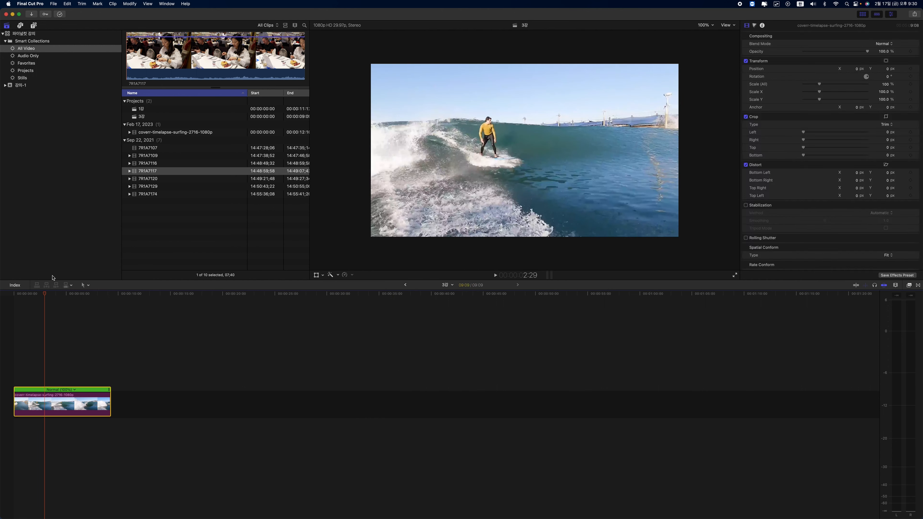
left_click(38, 294)
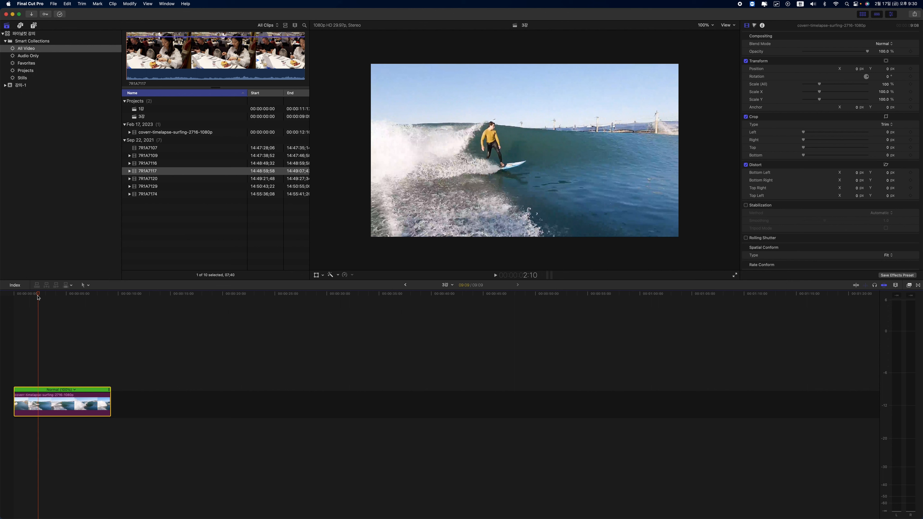
key("ctrl+space")
left_click_drag(36, 296, 62, 295)
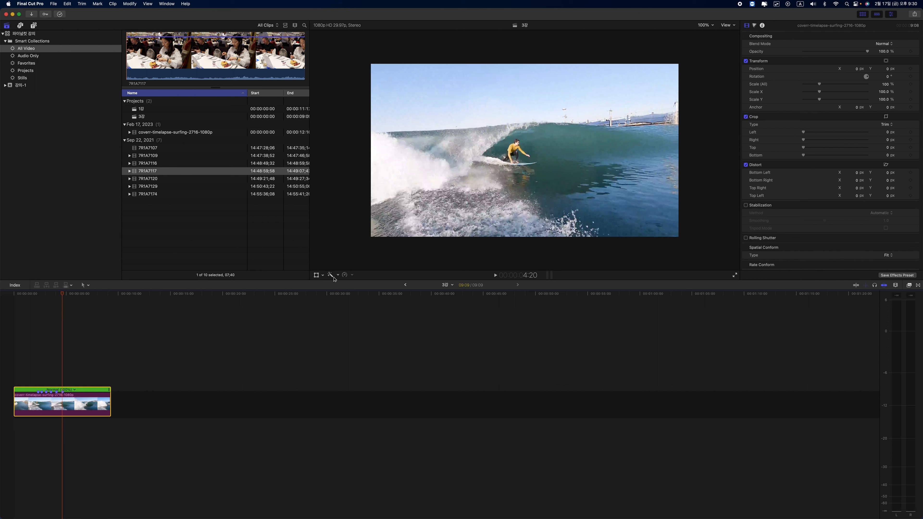
Step: Apply Jump Cut at Markers with 20 frames to the surfing clip and play the marked section
left_click(351, 275)
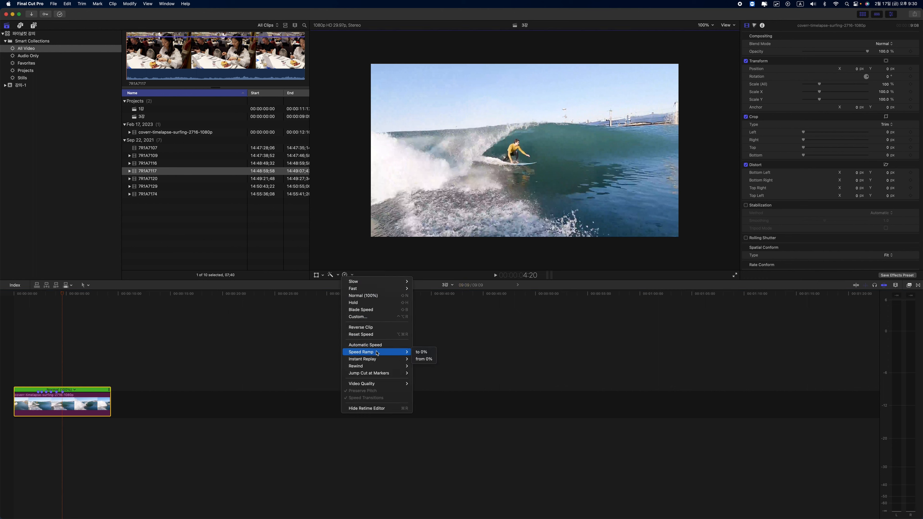
mouse_move(388, 375)
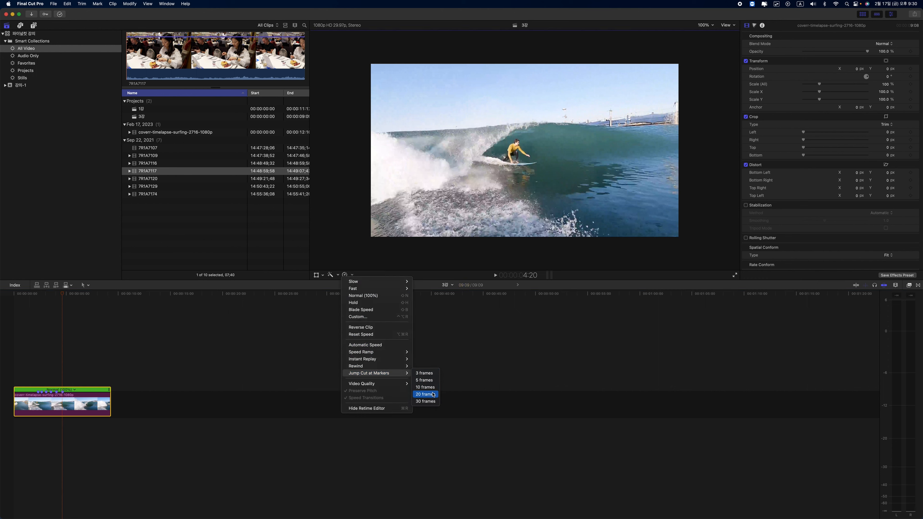
left_click(425, 395)
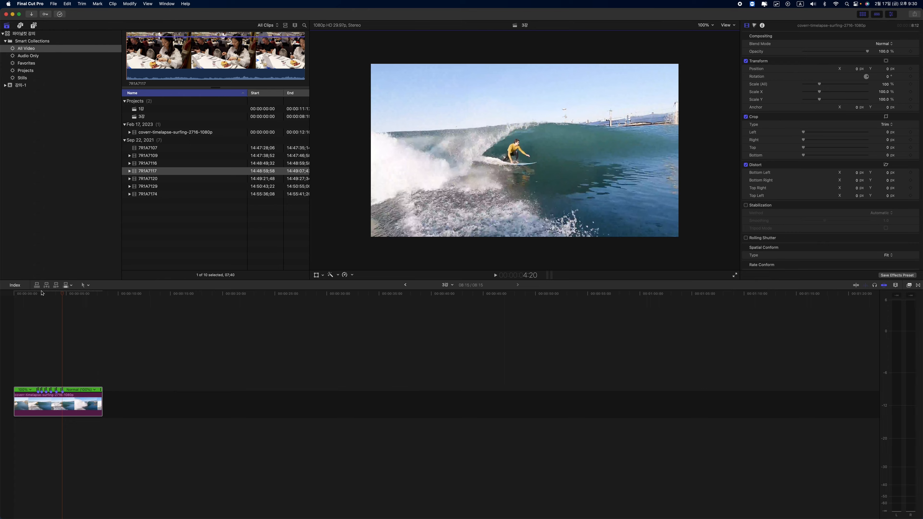
left_click(38, 293)
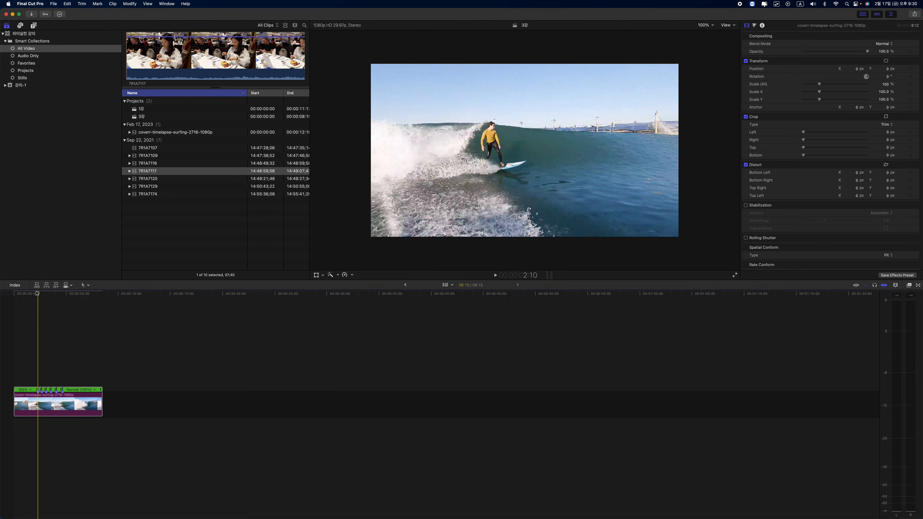
left_click_drag(37, 292, 32, 294)
key("space")
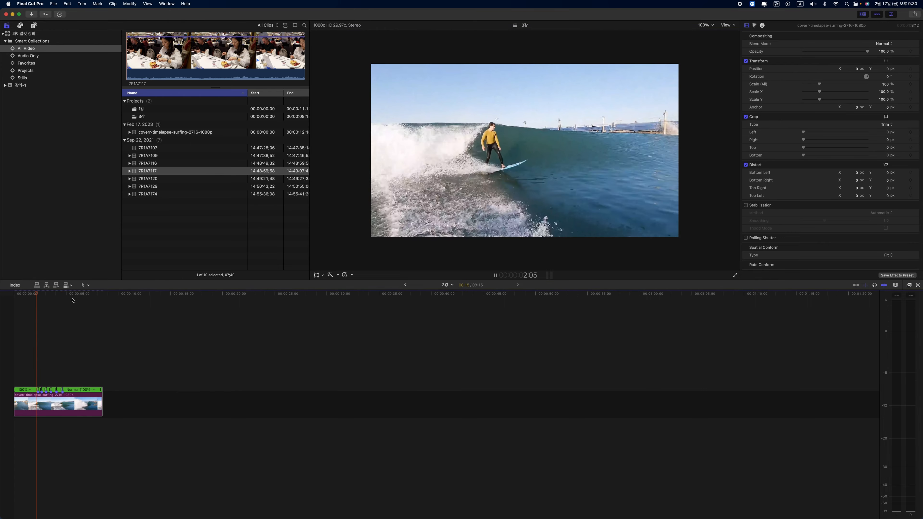
key("space")
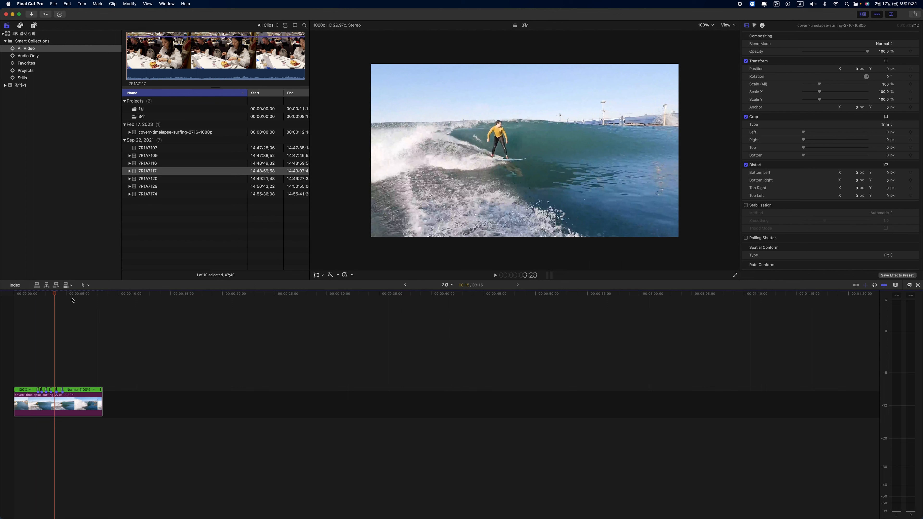
Step: Undo the 20-frame jump cuts and apply Jump Cut at Markers with 30 frames instead
key("super+z")
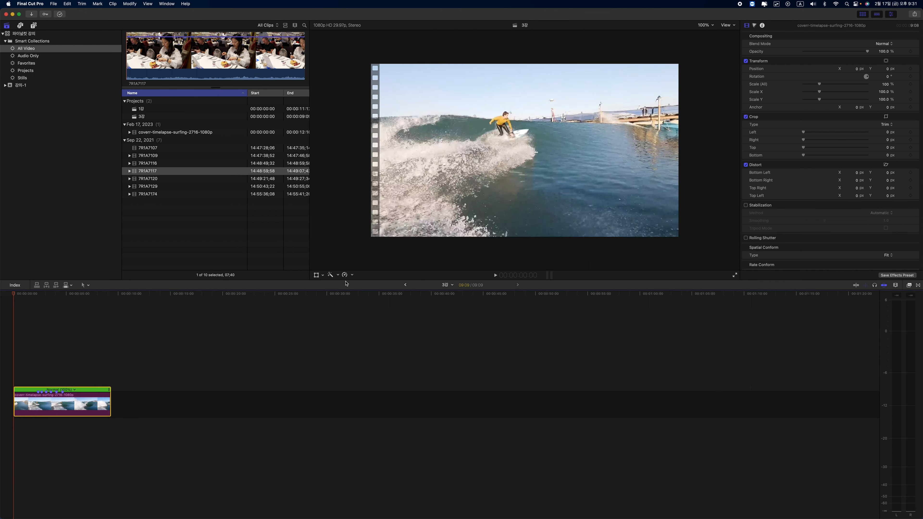
left_click(352, 275)
mouse_move(382, 385)
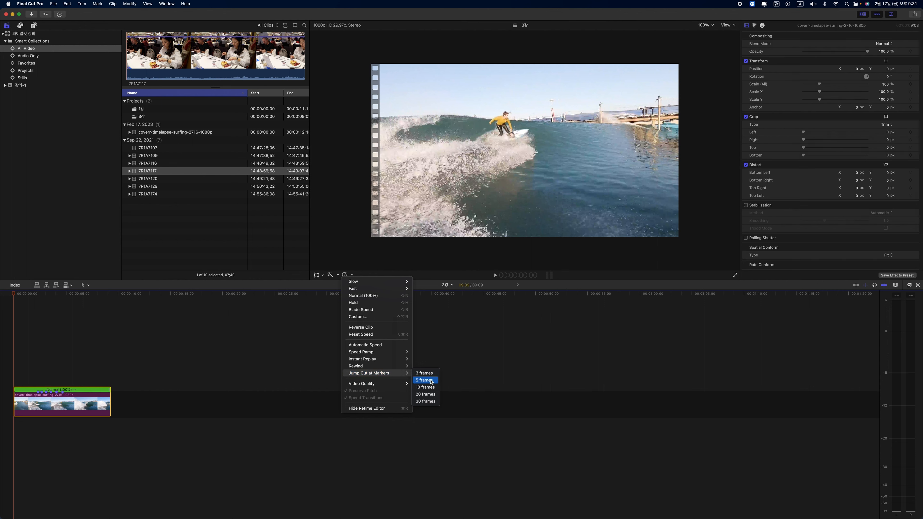
left_click(432, 401)
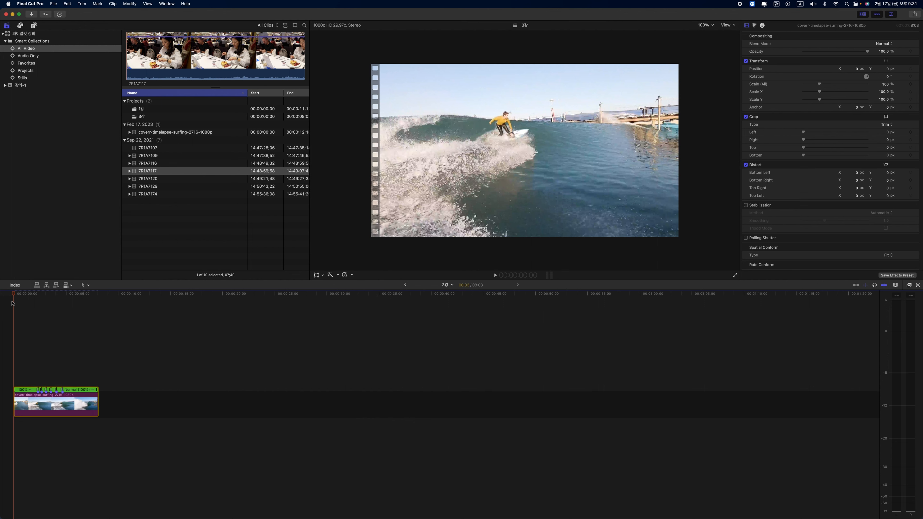
Step: Play the surfing clip from just before the first marker to check the 30-frame jump cuts
left_click(27, 294)
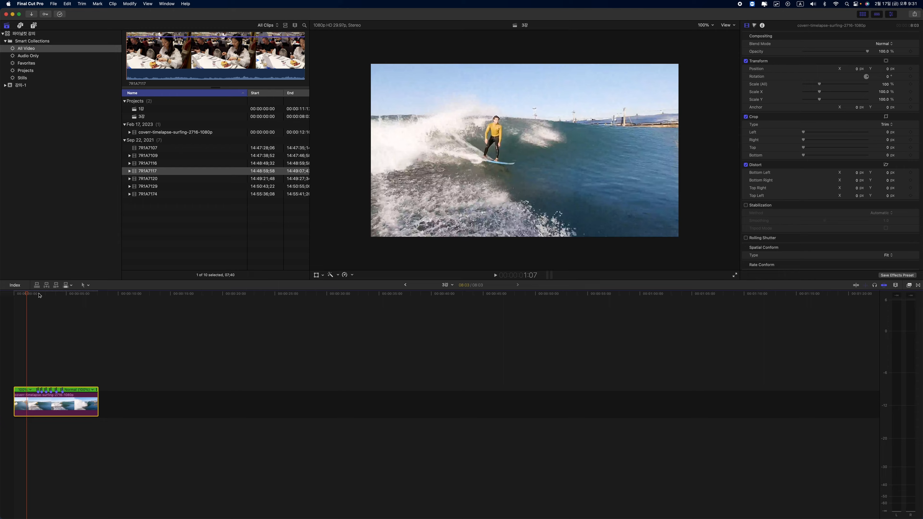
key("super+equal")
key("super+equal")
key("space")
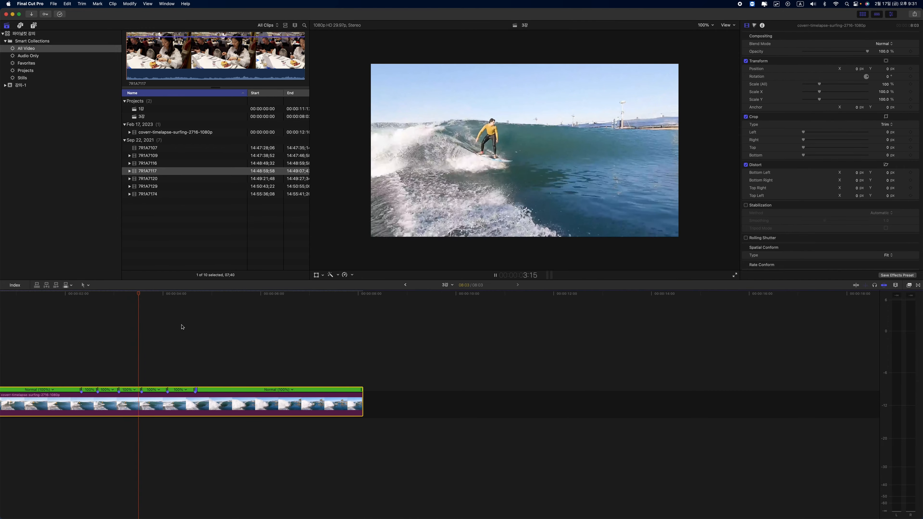
key("space")
Step: Undo the 30-frame jump cuts and all the markers on the surfing clip
key("super+z")
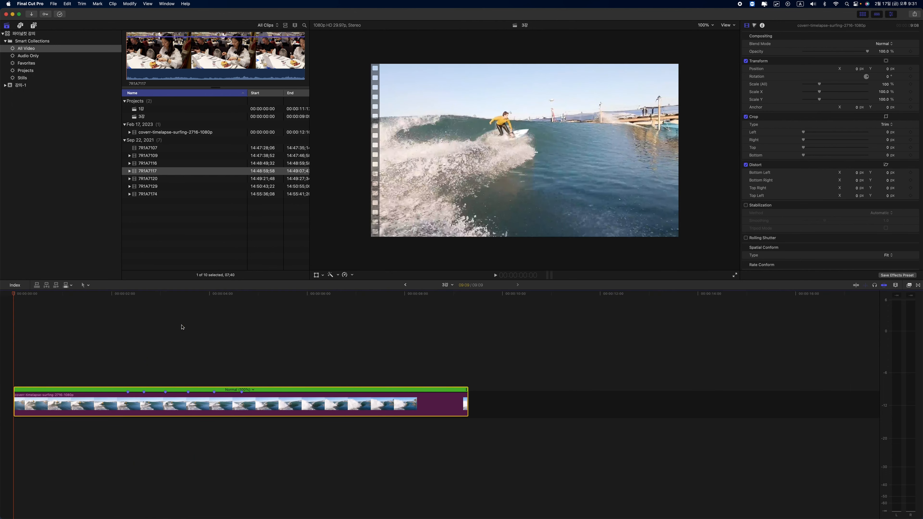
key("super+z")
key("super+z")
key("super+z")
key("super+z")
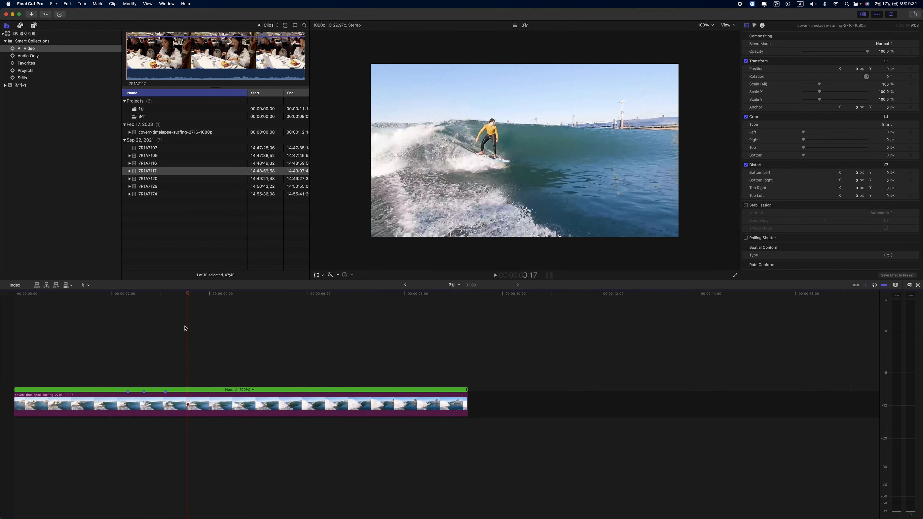
key("super+z")
Step: Add six markers at 10-frame intervals from frame 4 to 1:24 at the beginning of the surfing clip
left_click_drag(127, 295, 21, 301)
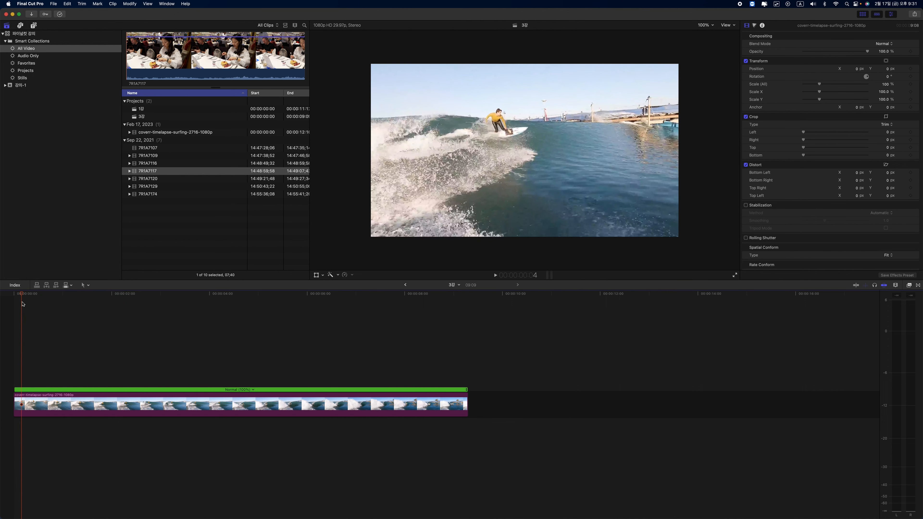
key("m")
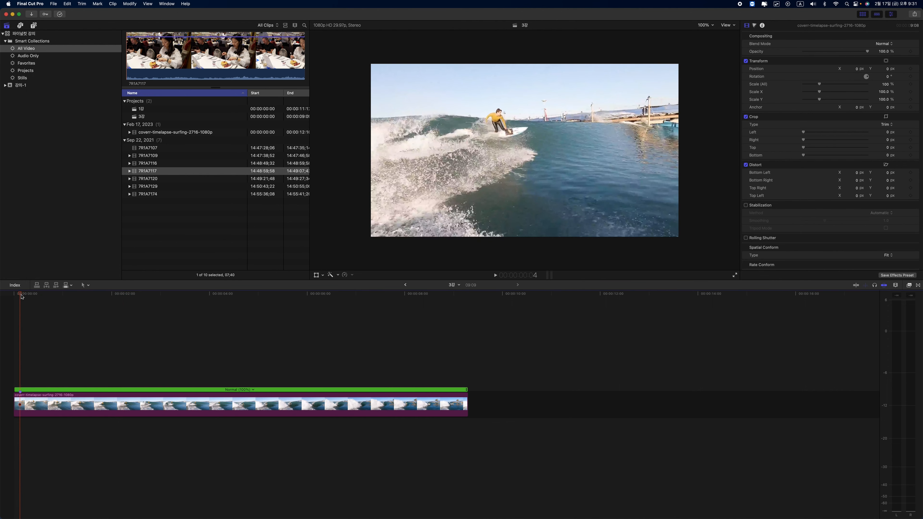
key("shift+Right")
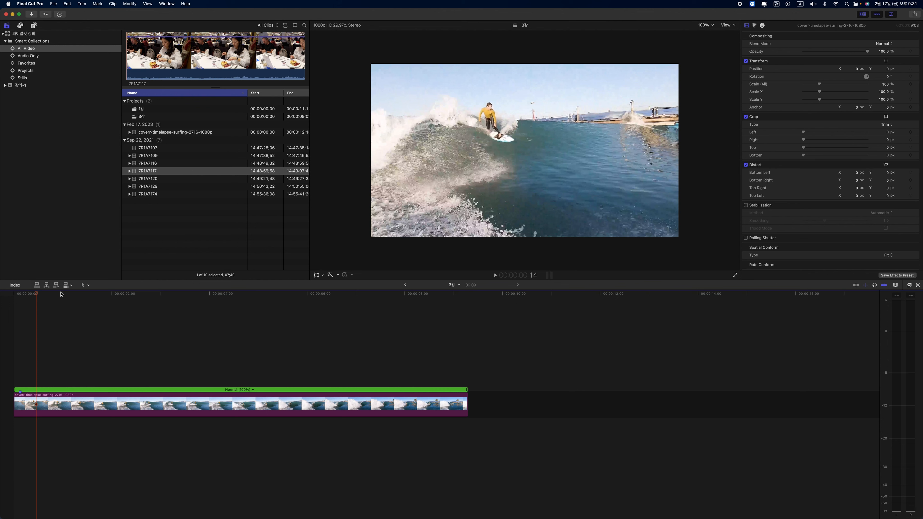
key("shift+Right")
key("m")
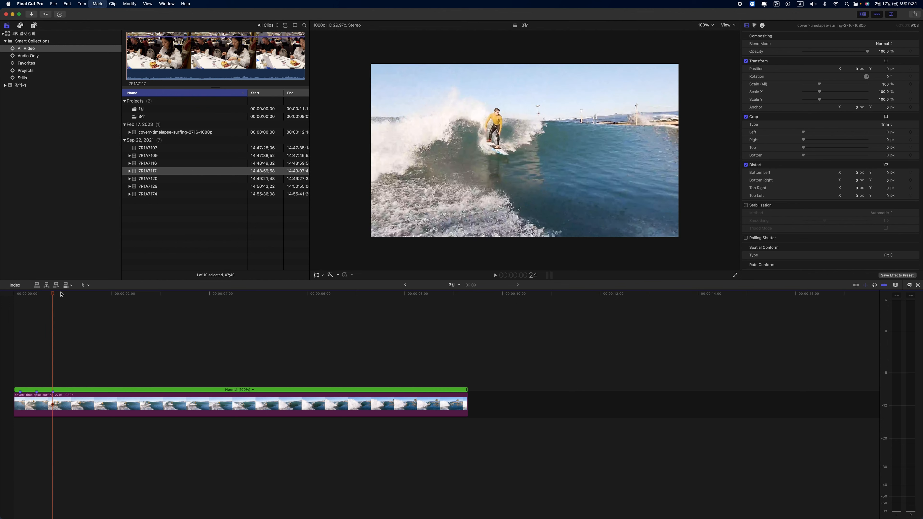
key("shift+Right")
key("m")
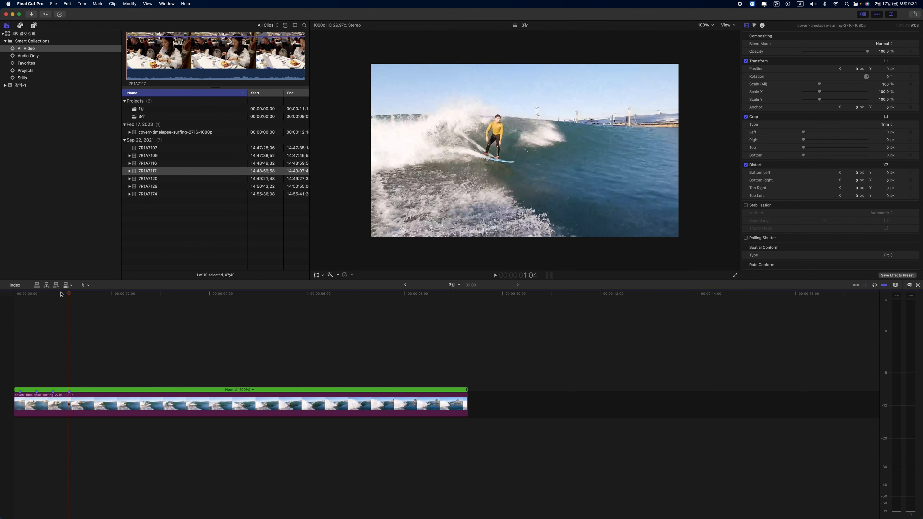
key("shift+Right")
key("shift+Right")
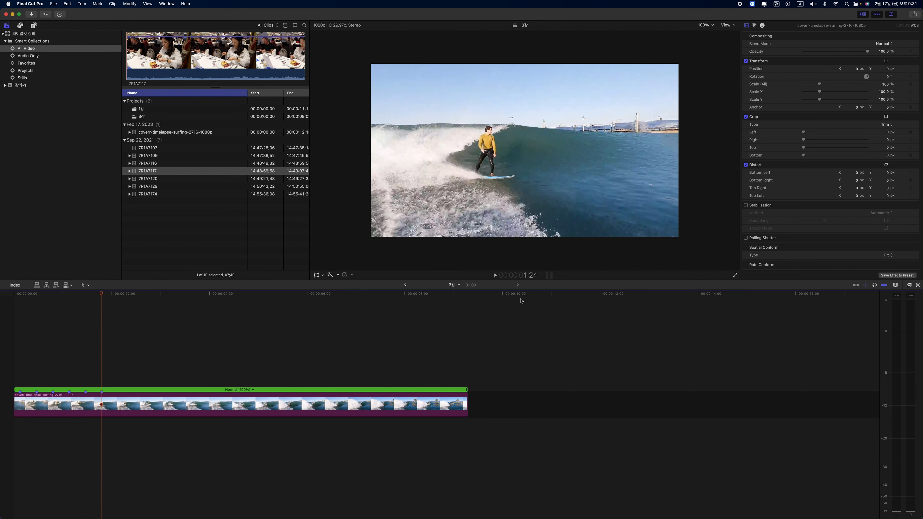
Step: Apply Jump Cut at Markers with 3 frames to the surfing clip and play the marked section
left_click(345, 274)
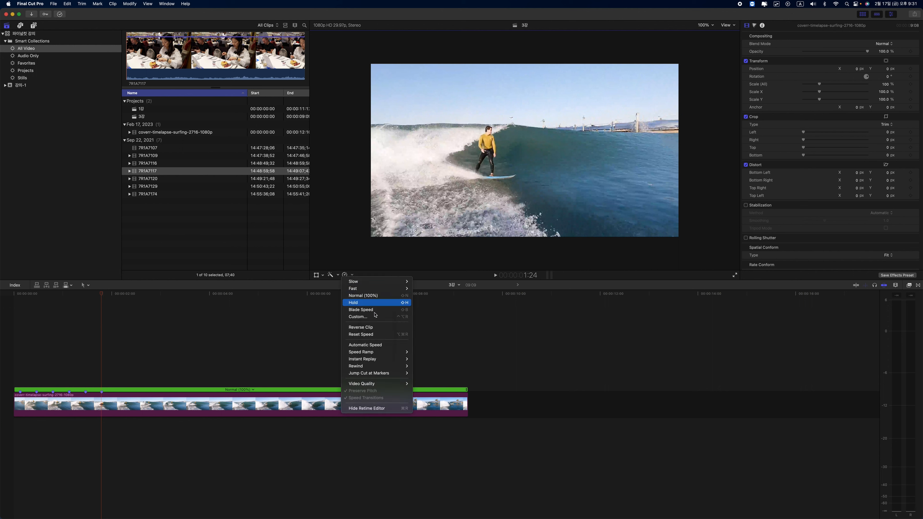
mouse_move(392, 374)
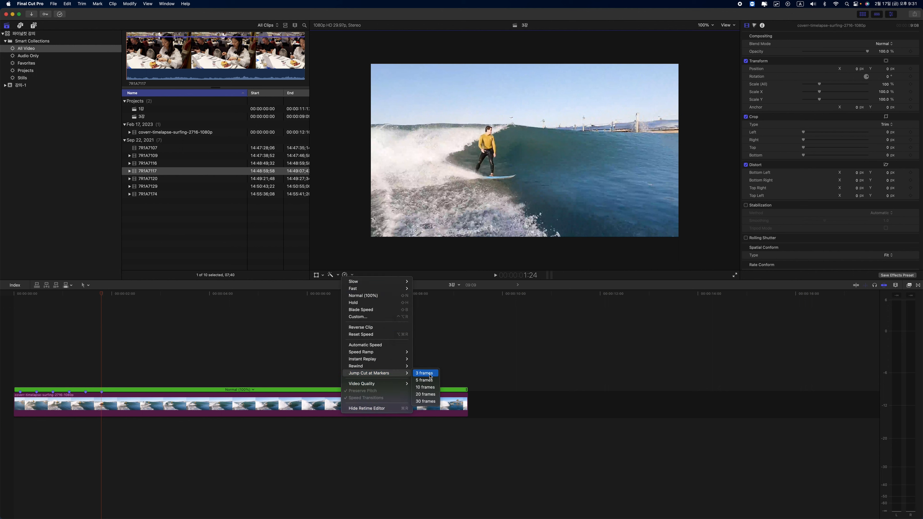
left_click(425, 373)
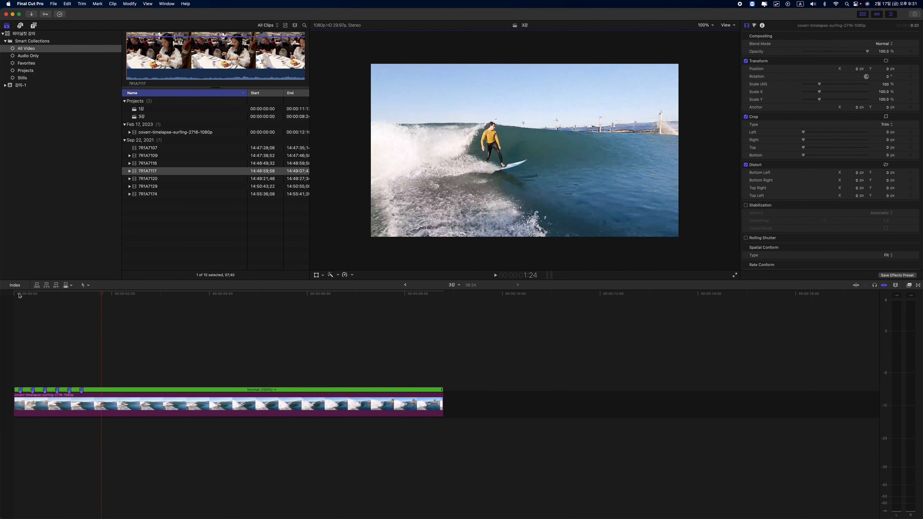
left_click(19, 295)
key("space")
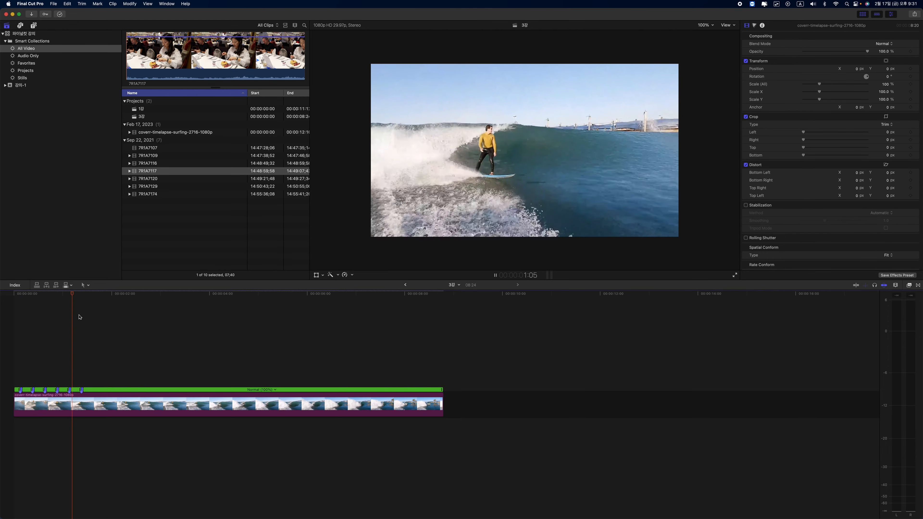
key("space")
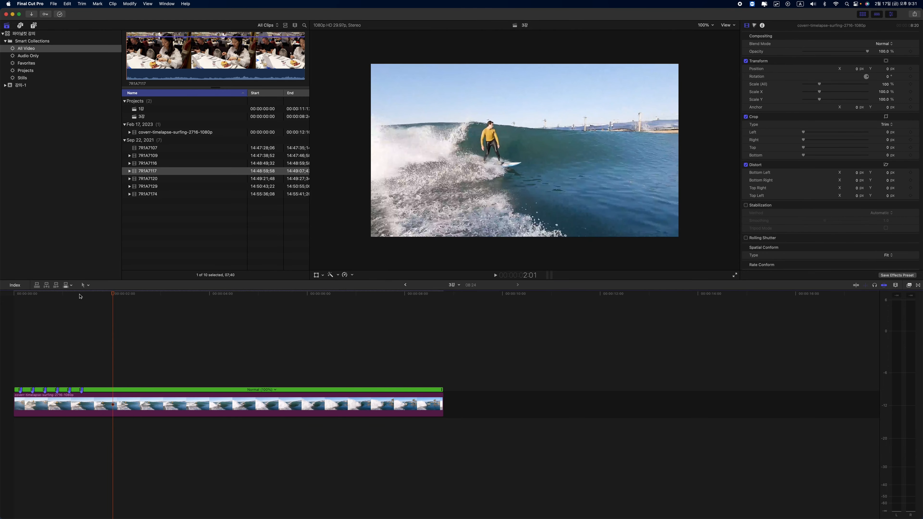
Step: Replay the surfing clip's opening to check the 3-frame jump cuts and undo them
left_click_drag(80, 297, 10, 302)
key("space")
key("space")
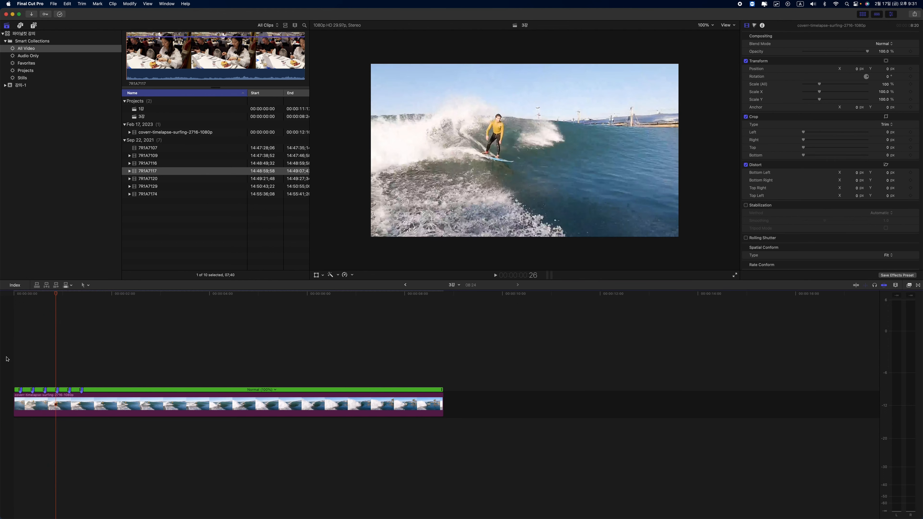
left_click(13, 298)
key("space")
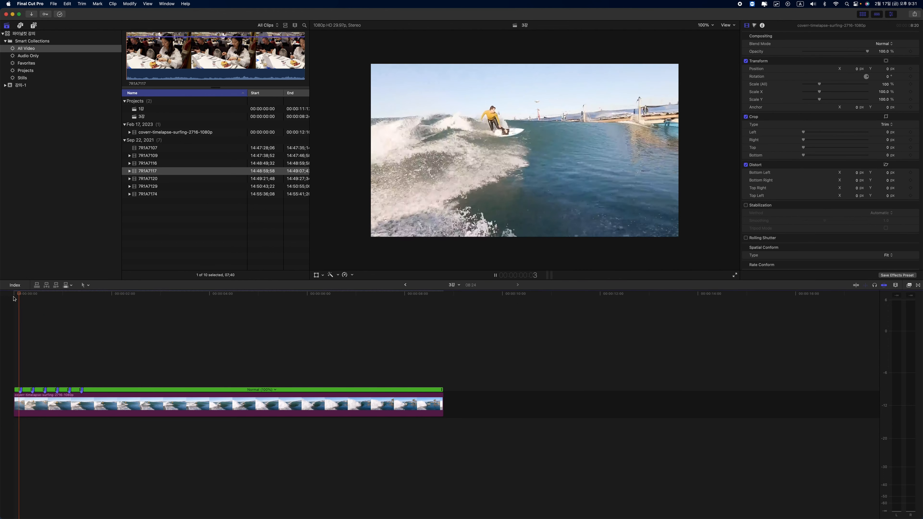
key("space")
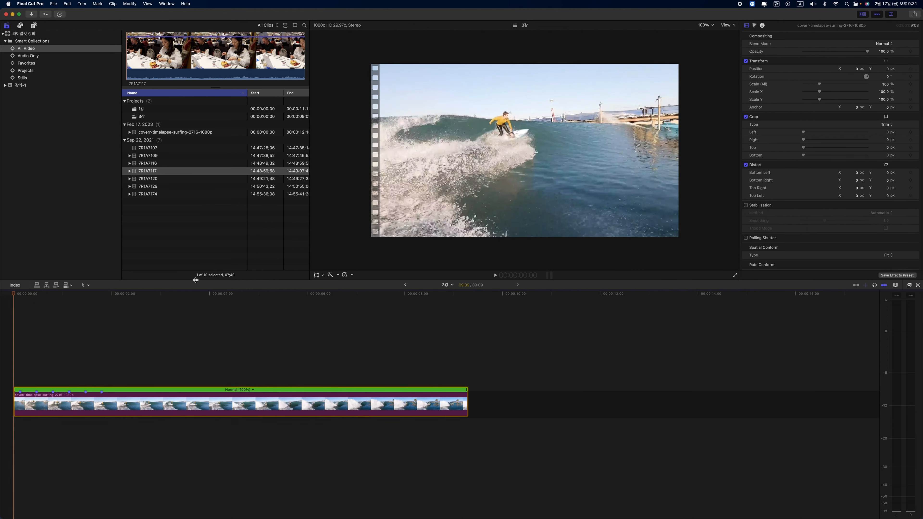
Step: Try Jump Cut at Markers with 30 frames on the surfing clip, playing its opening, and undo the cuts
left_click(352, 275)
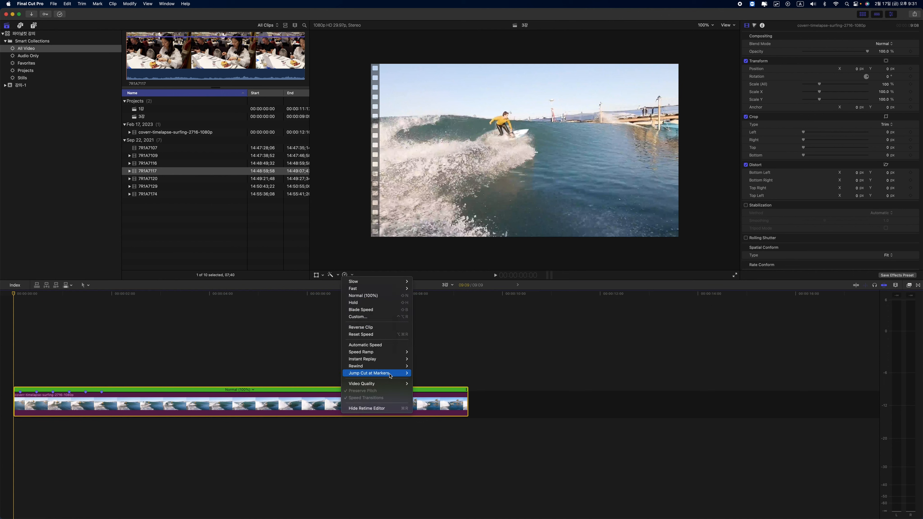
mouse_move(389, 374)
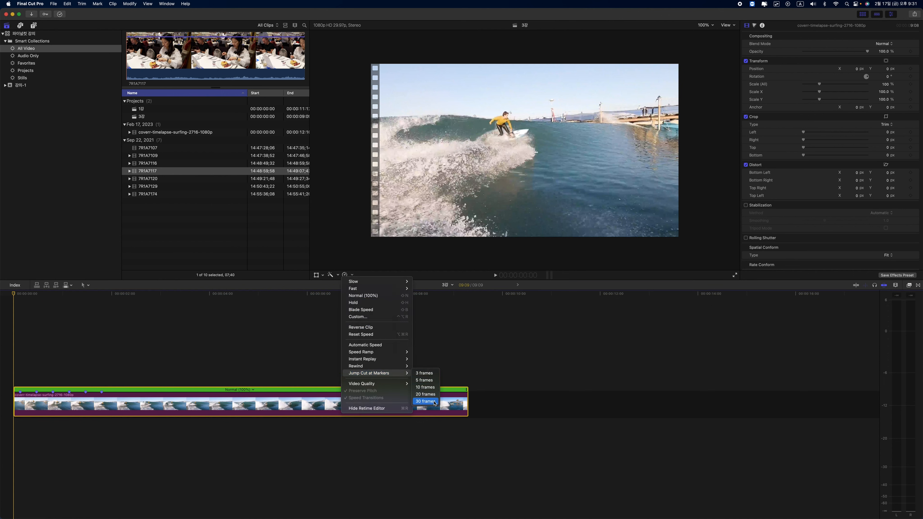
left_click(425, 402)
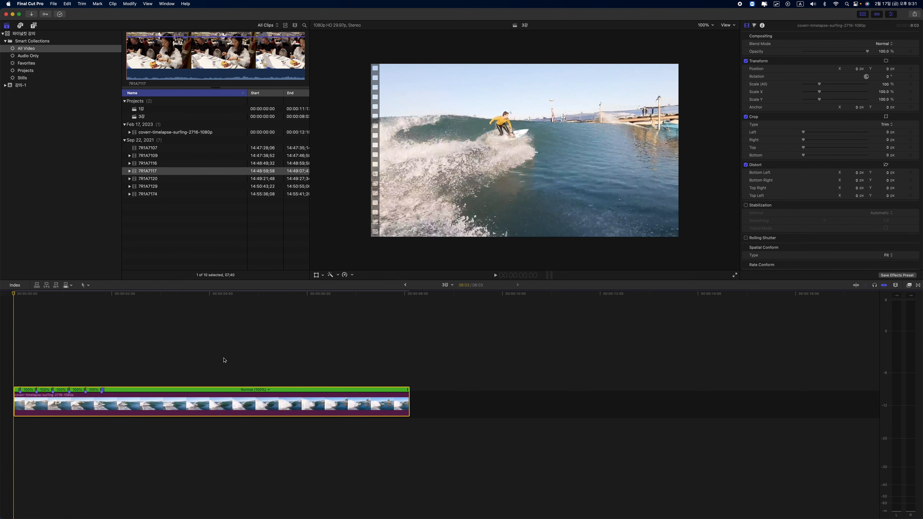
key("space")
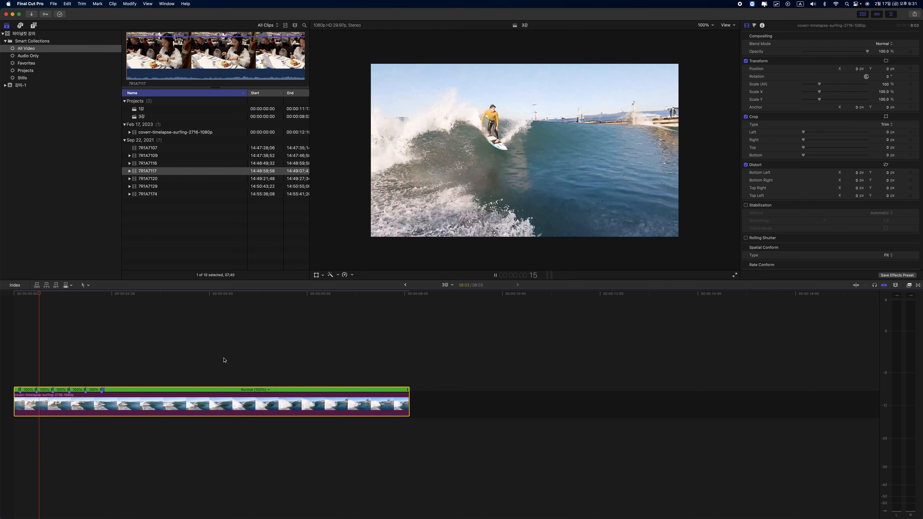
key("space")
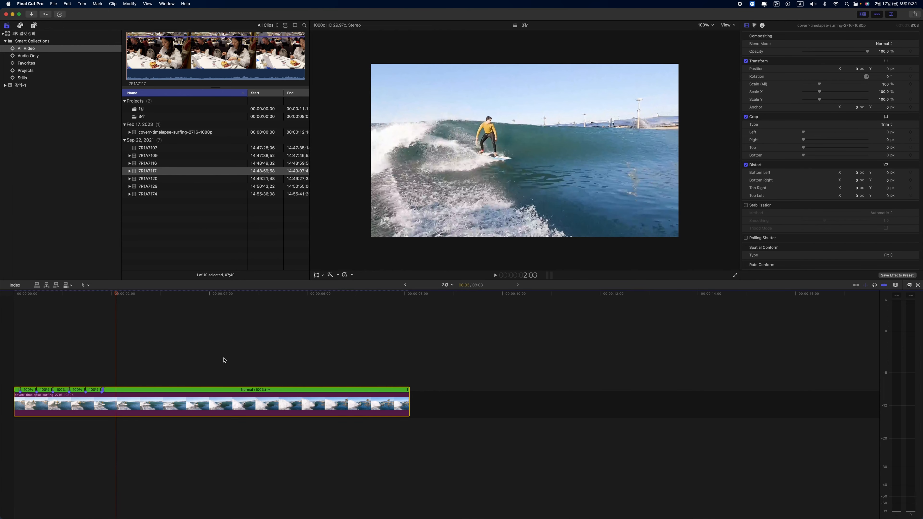
key("super+z")
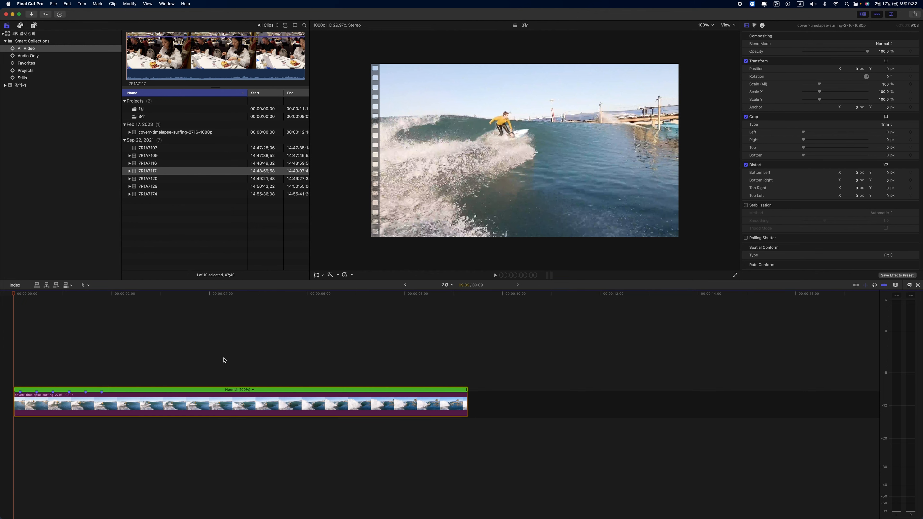
Step: Look through the September 22 clips in the browser and append clip 7R1A7109 after the surfing clip in the timeline
left_click(137, 162)
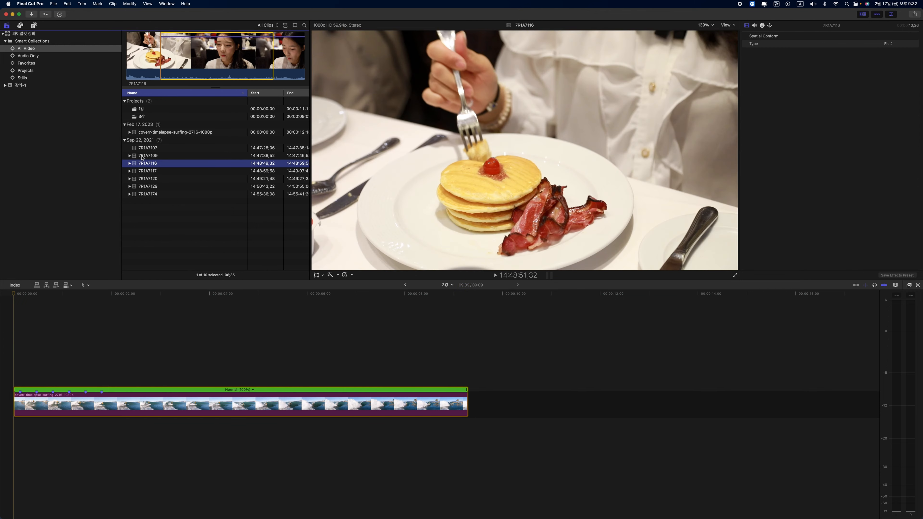
left_click(149, 159)
left_click(149, 171)
left_click(149, 180)
left_click(149, 164)
left_click(149, 157)
key("e")
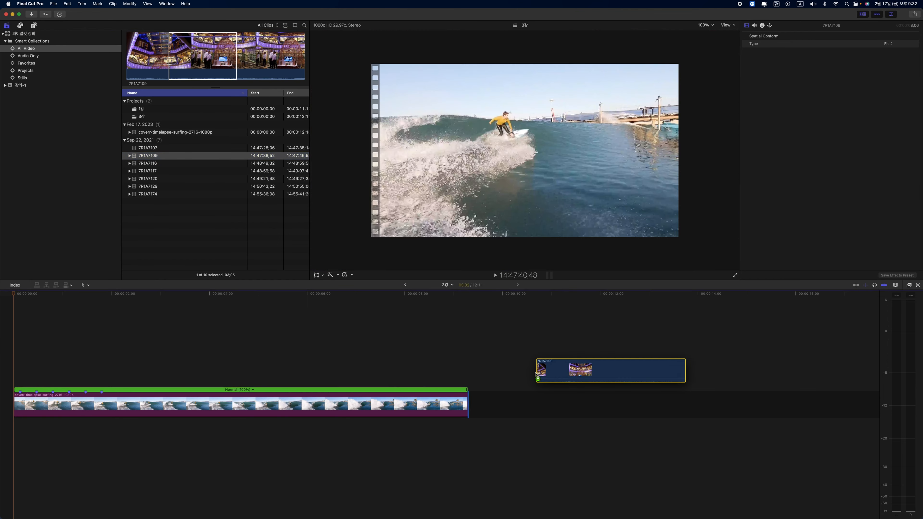
Step: Add six markers to clip 7R1A7109 at 10-frame intervals from 9:12 to 11:02
left_click(512, 304)
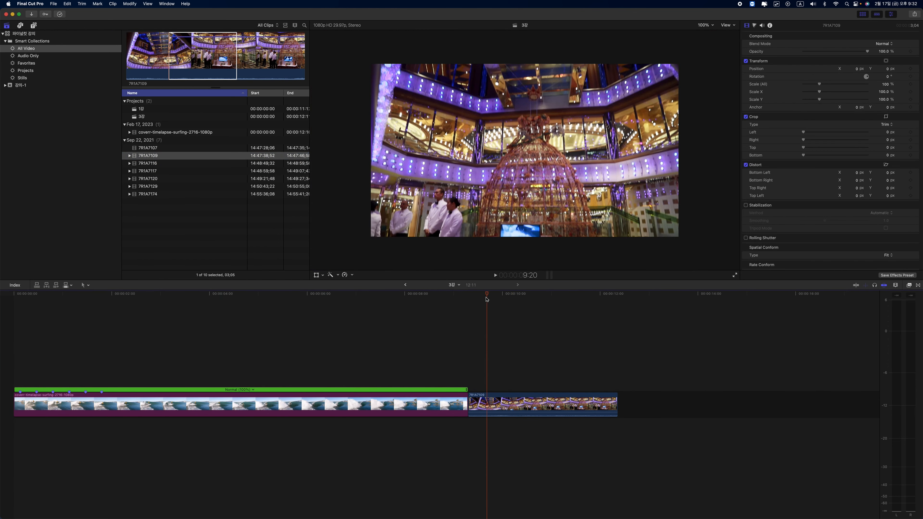
left_click(474, 304)
left_click(516, 395)
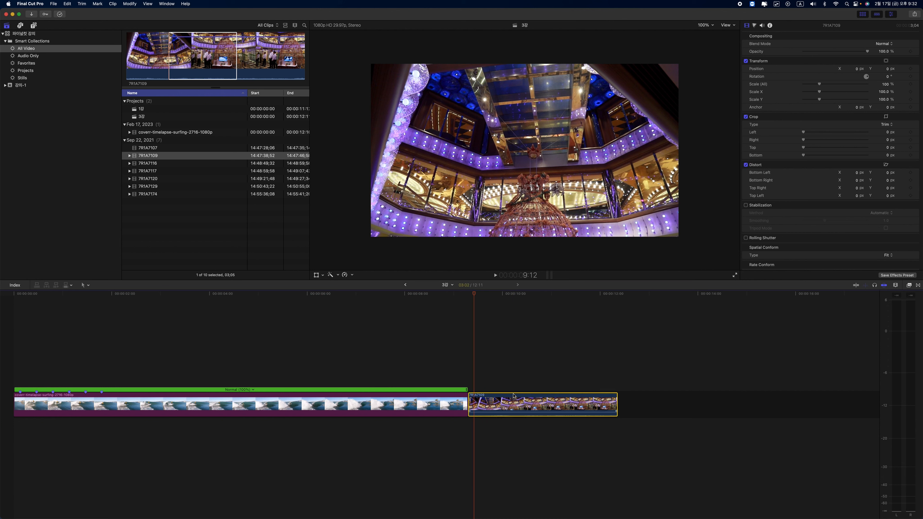
left_click(489, 303)
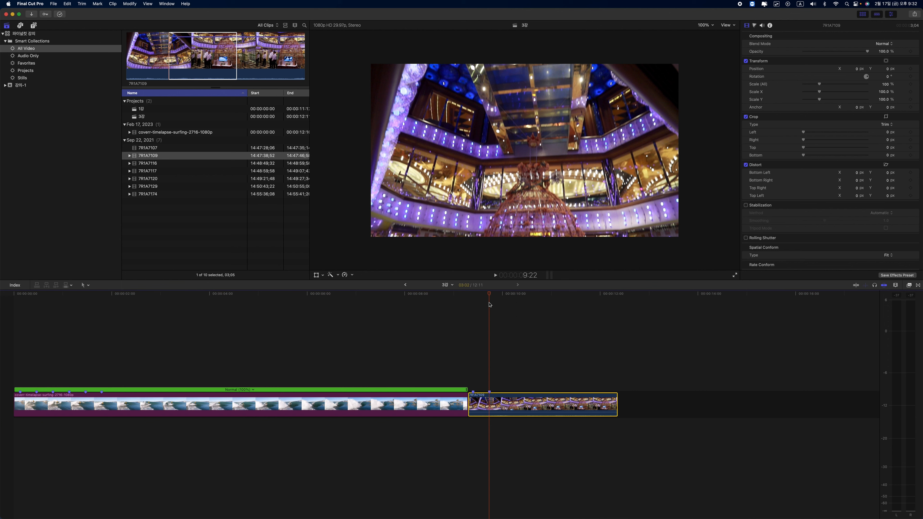
key("space")
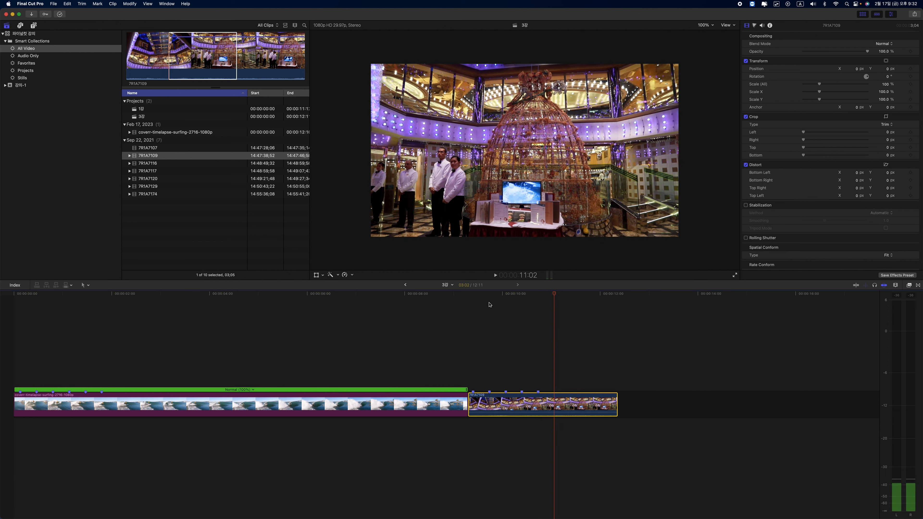
Step: Apply Jump Cut at Markers with 10 frames to clip 7R1A7109
left_click(348, 275)
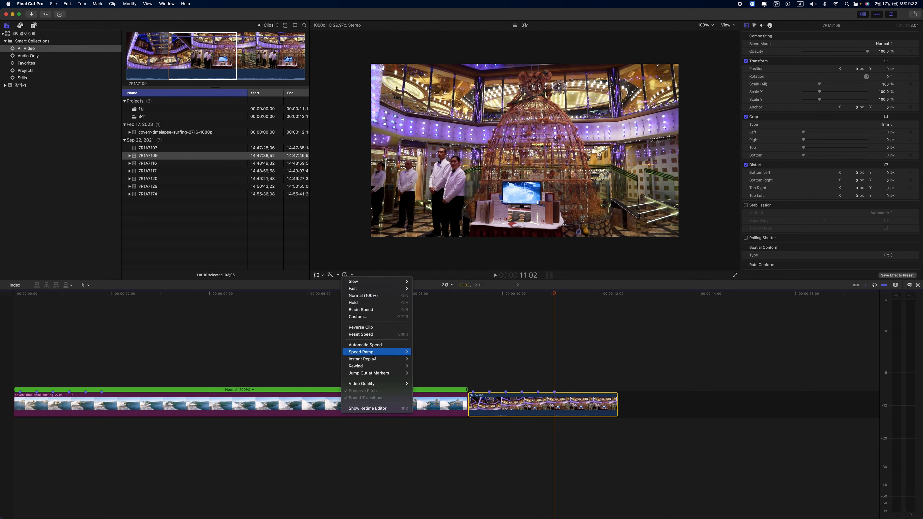
mouse_move(392, 373)
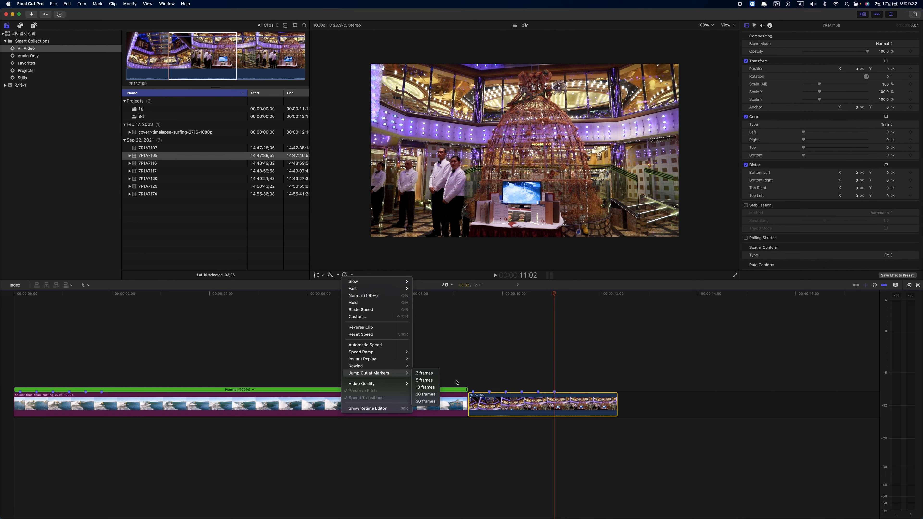
left_click(425, 388)
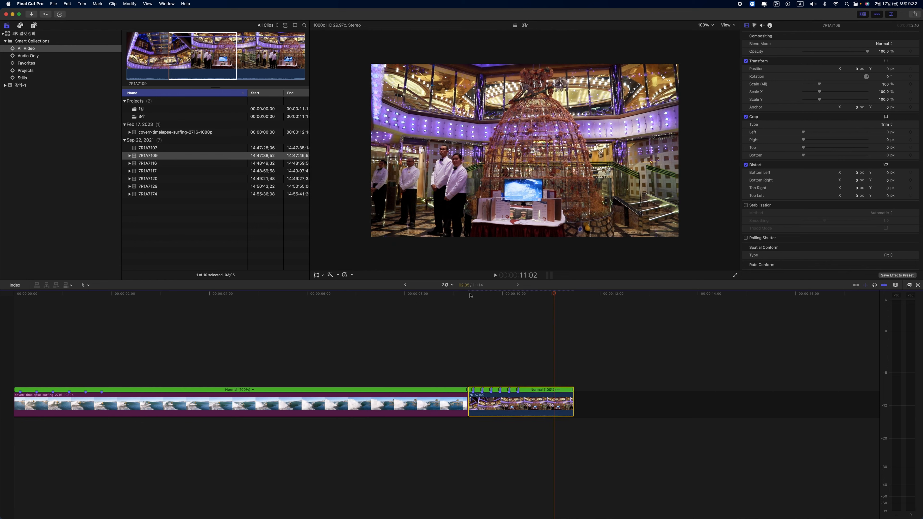
Step: Play clip 7R1A7109 twice from its beginning to check the 10-frame jump cuts
left_click(470, 295)
key("space")
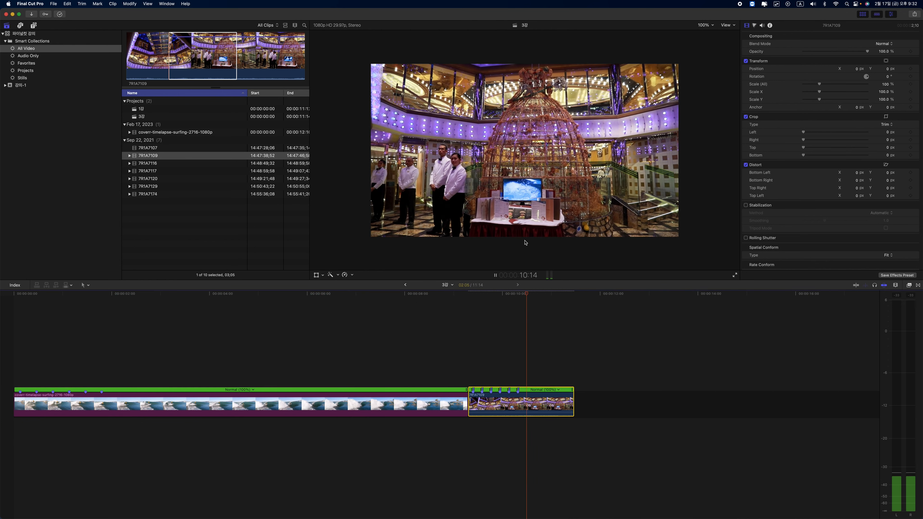
left_click(471, 295)
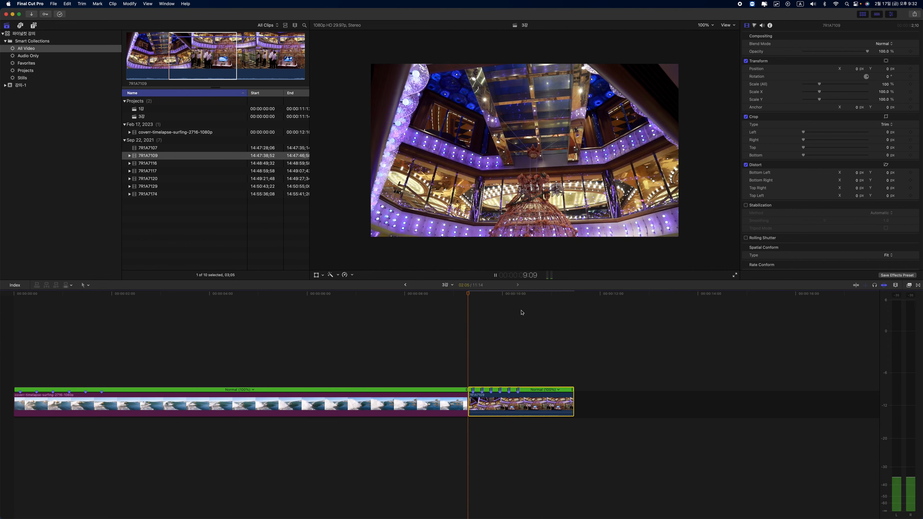
key("space")
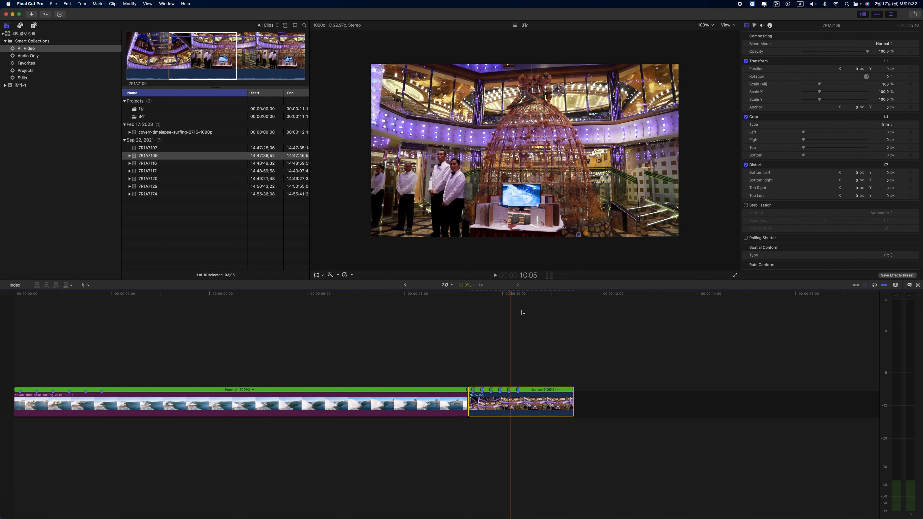
left_click(328, 300)
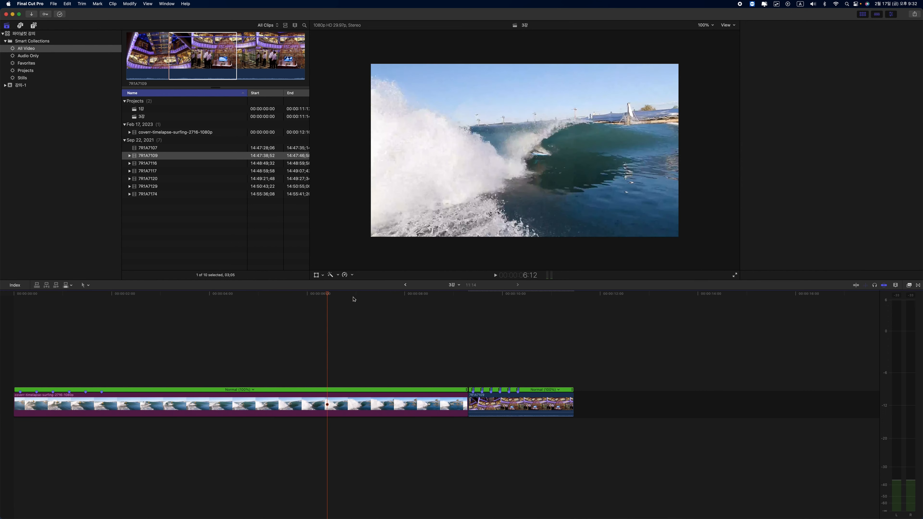
left_click(490, 296)
mouse_move(491, 295)
left_mouse_down()
mouse_move(470, 295)
mouse_move(529, 295)
mouse_move(508, 295)
left_mouse_up()
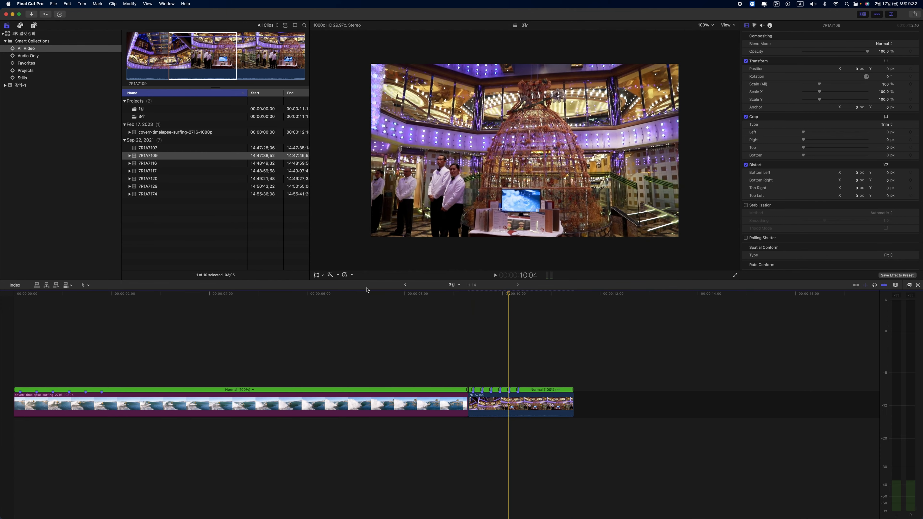
left_click(359, 294)
left_click(352, 276)
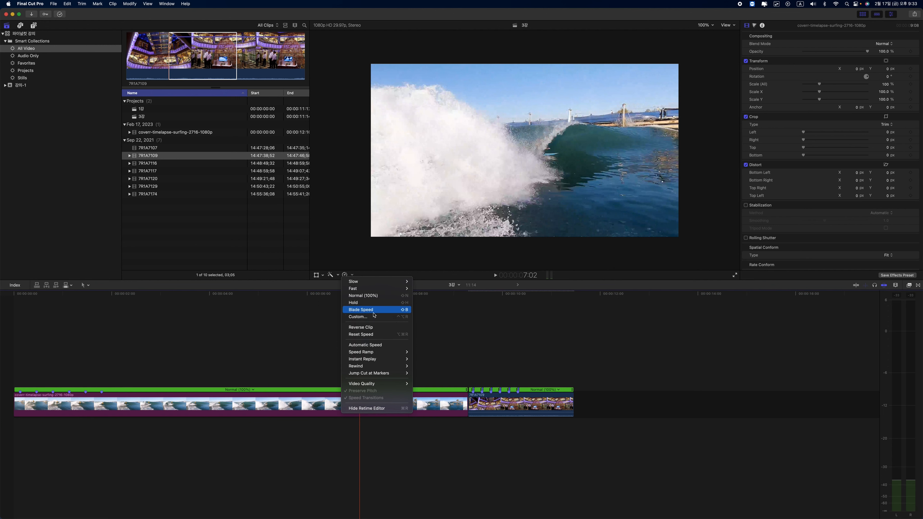
left_click(382, 310)
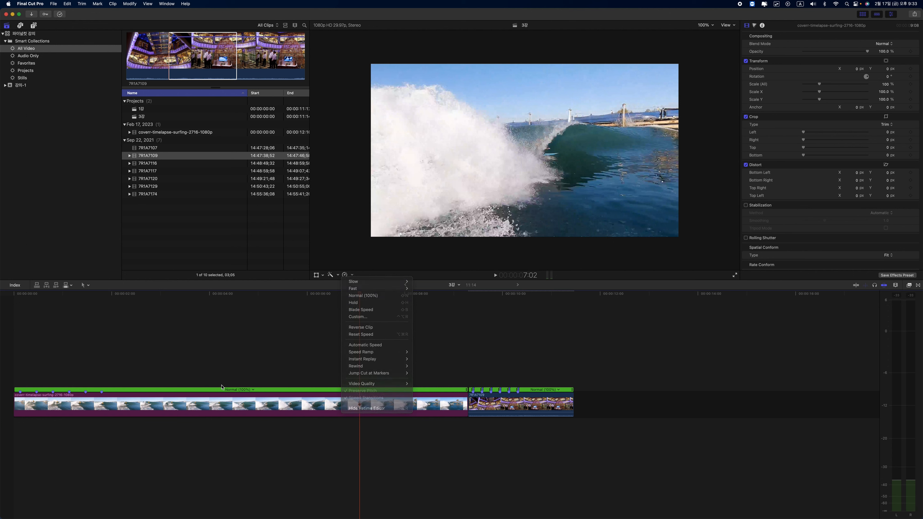
Step: Delete clip 7R1A7109 from the timeline and apply Reset Speed to the remaining surfing clip
left_click(535, 402)
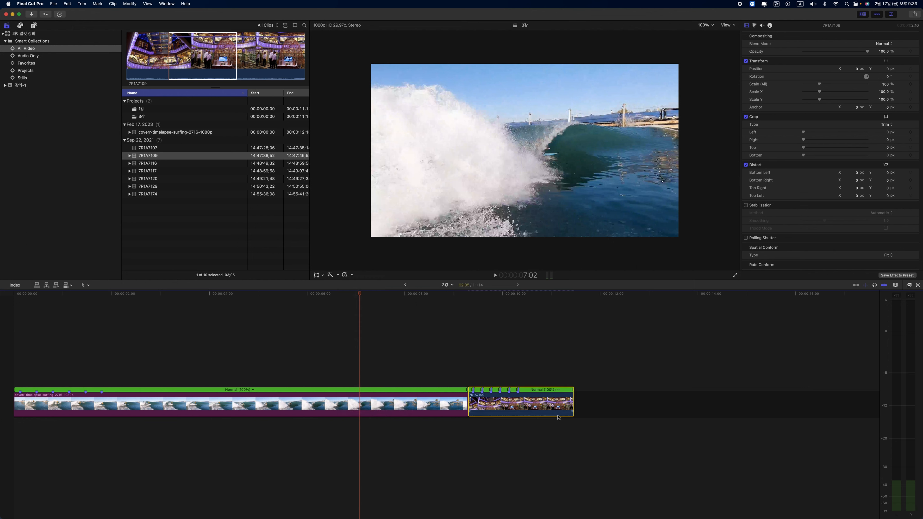
key("Delete")
right_click(305, 400)
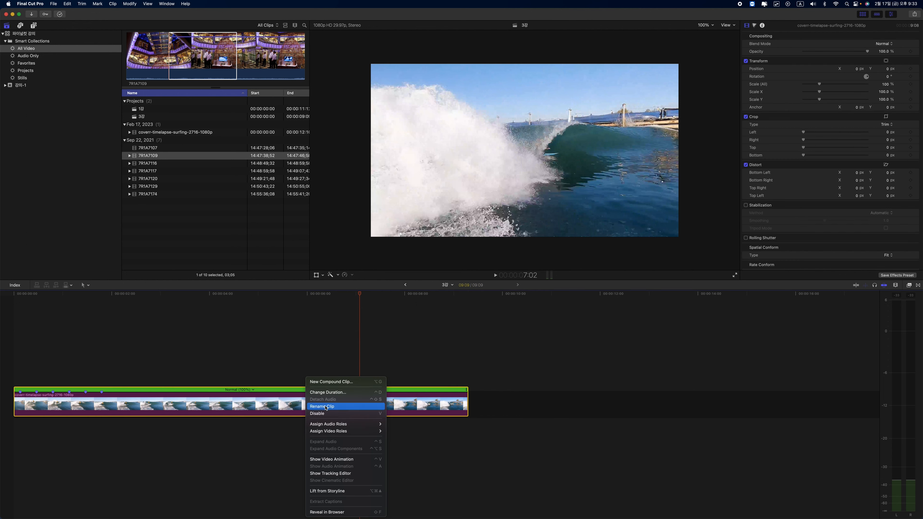
left_click(352, 275)
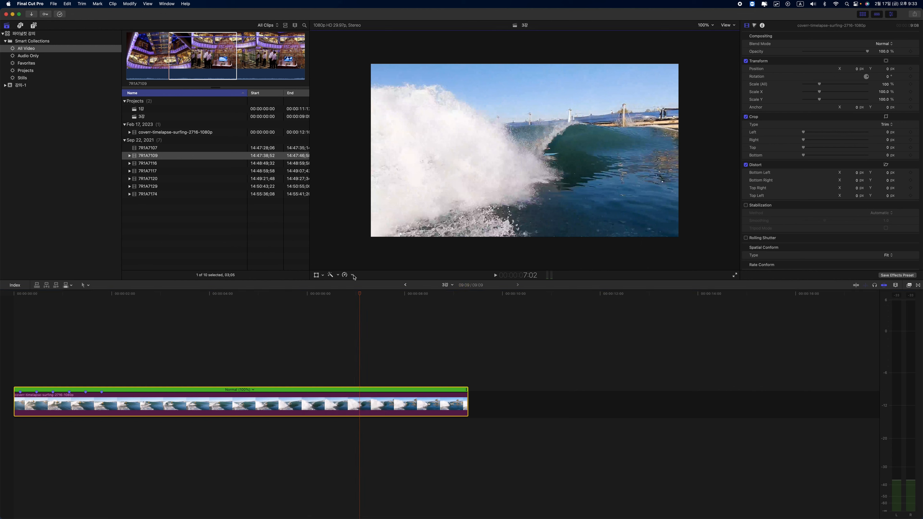
left_click(351, 274)
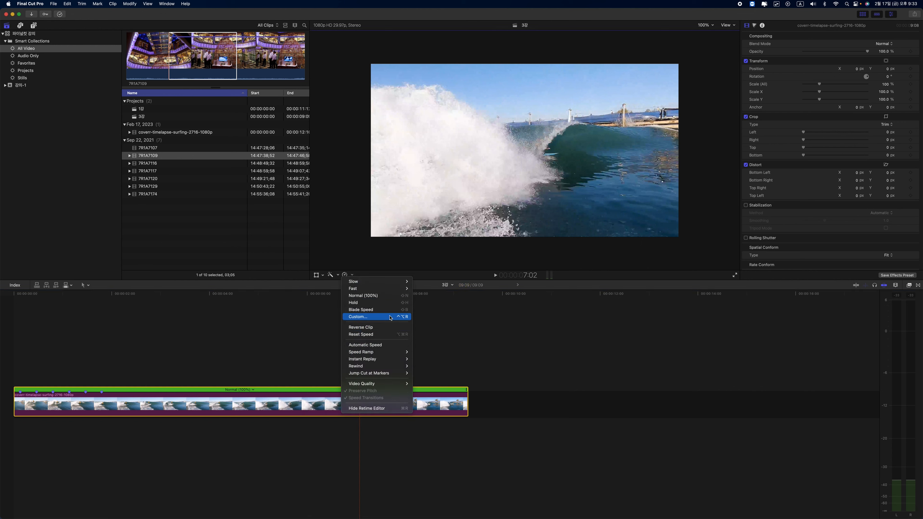
left_click(389, 334)
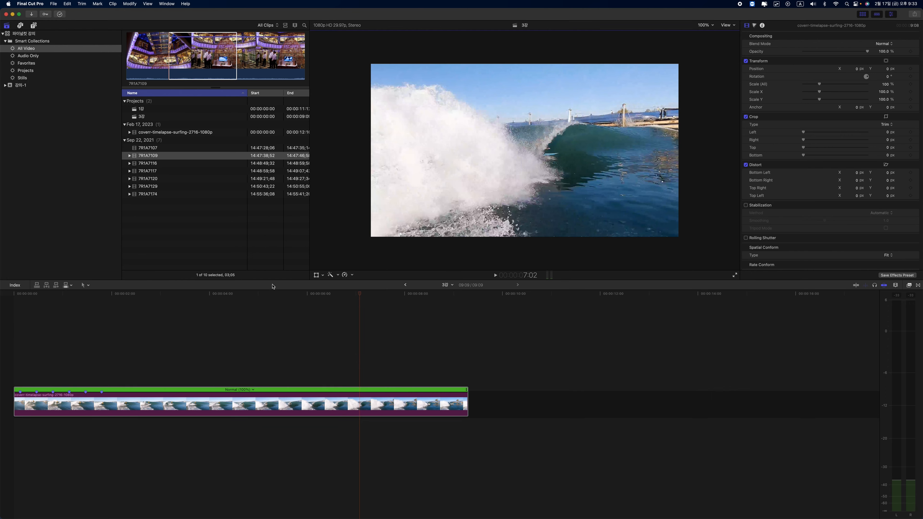
Step: Split the surfing clip into two speed segments with Blade Speed at 2:04
left_click_drag(261, 296, 129, 285)
left_click(352, 275)
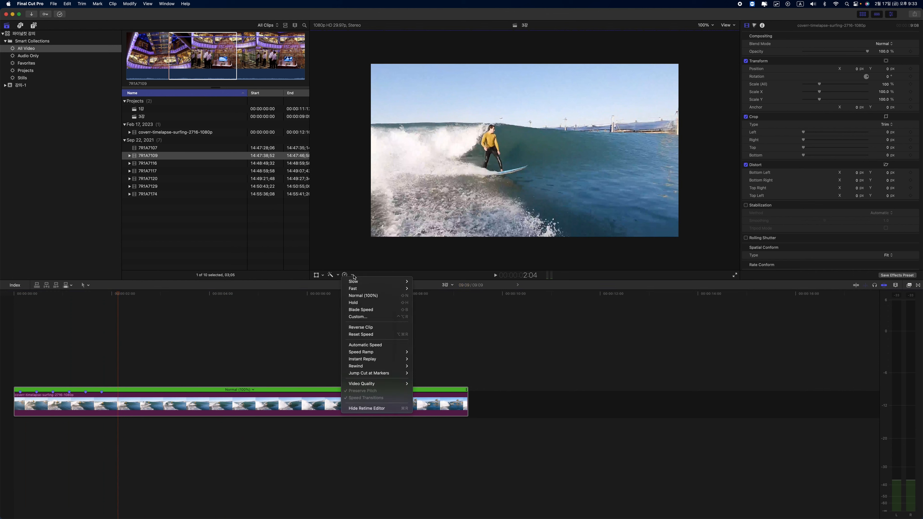
left_click(383, 310)
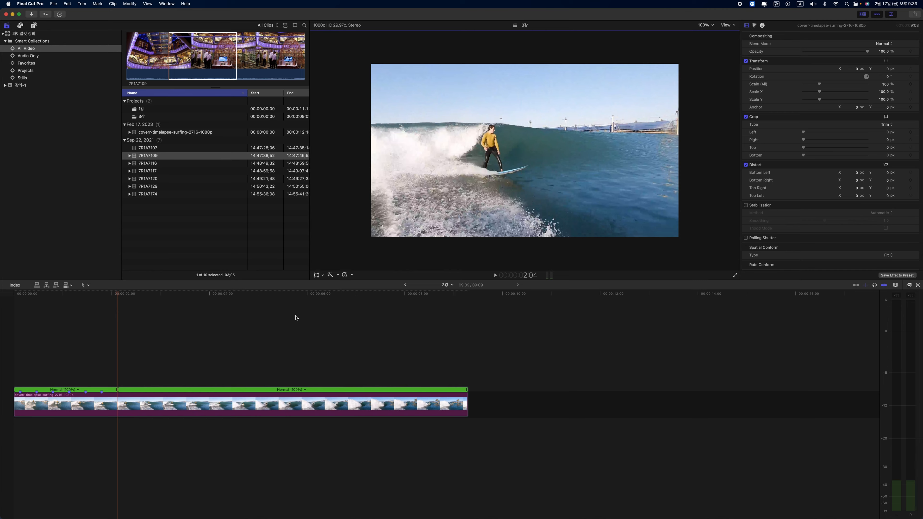
Step: Try a Blade Speed cut at 3:27 in the surfing clip and undo it
left_click_drag(123, 293, 206, 311)
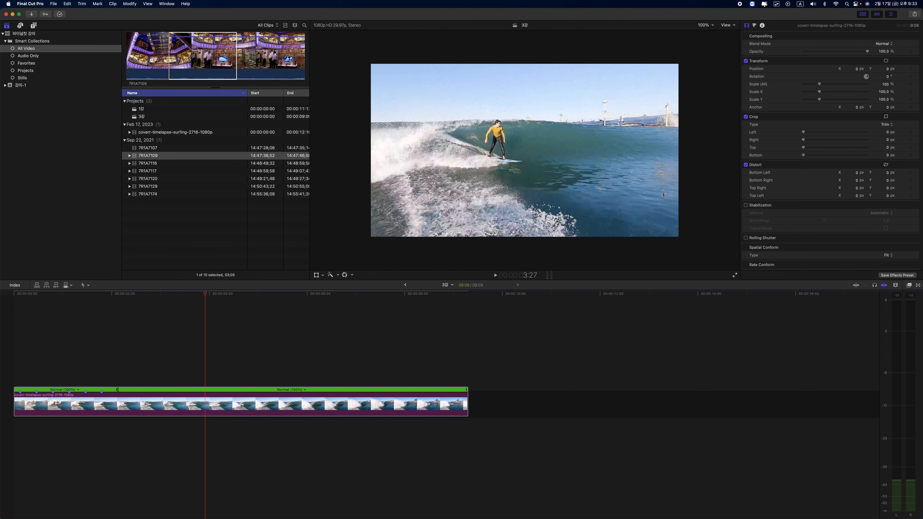
left_click(352, 275)
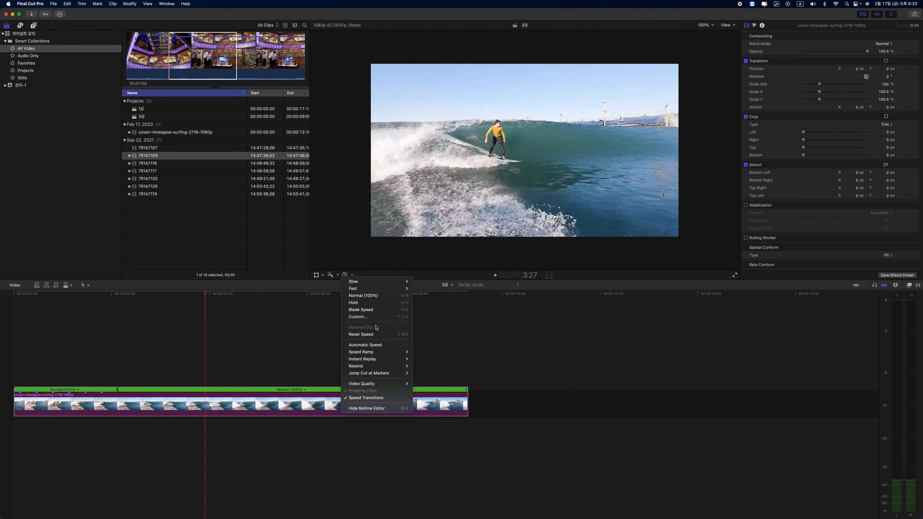
left_click(363, 309)
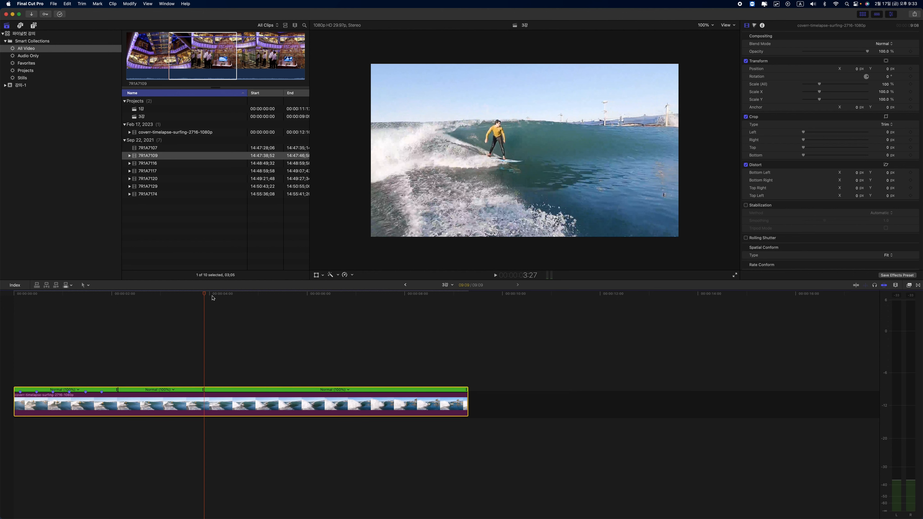
left_click_drag(208, 296, 237, 298)
key("super+z")
Step: Add Blade Speed cuts to the surfing clip at 5:08 and 5:26
left_click_drag(205, 294, 273, 298)
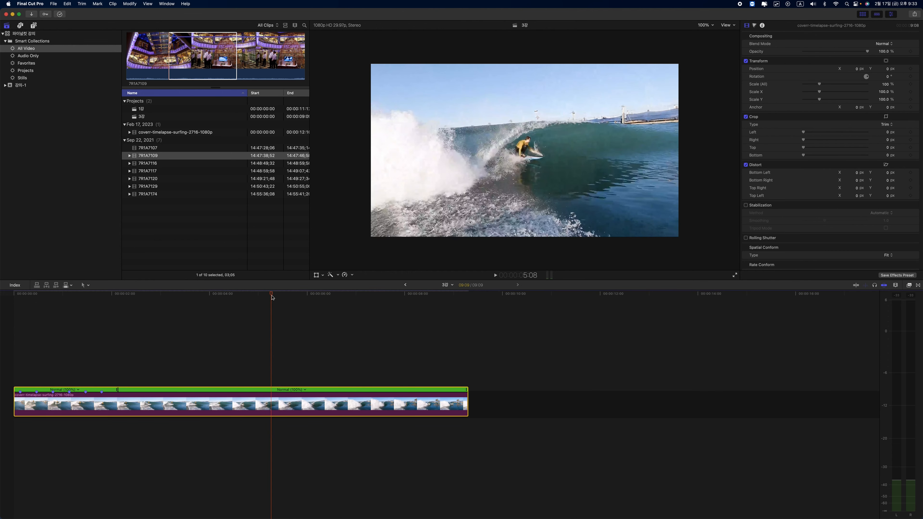
left_click(352, 276)
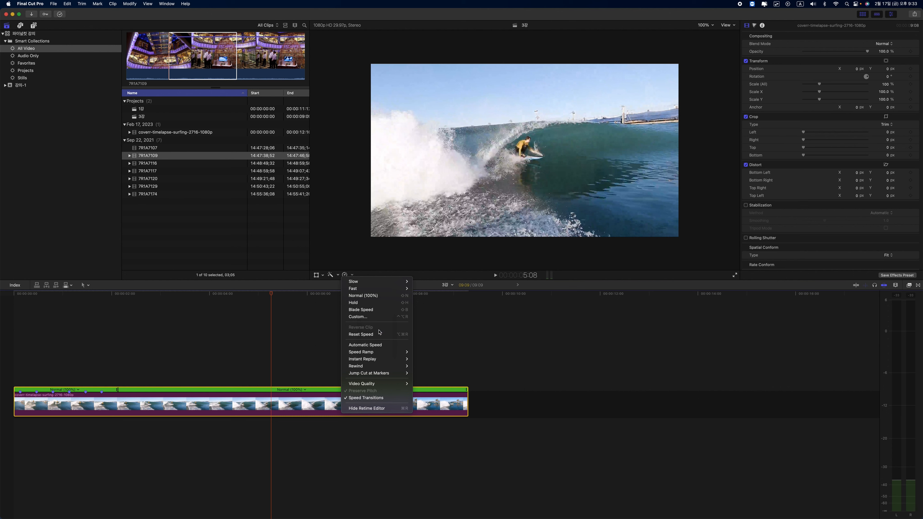
left_click(380, 310)
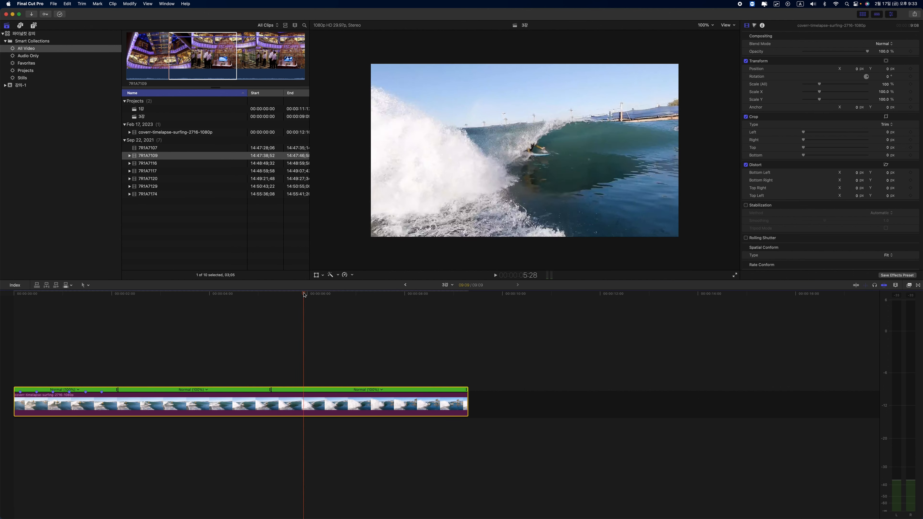
left_click(353, 275)
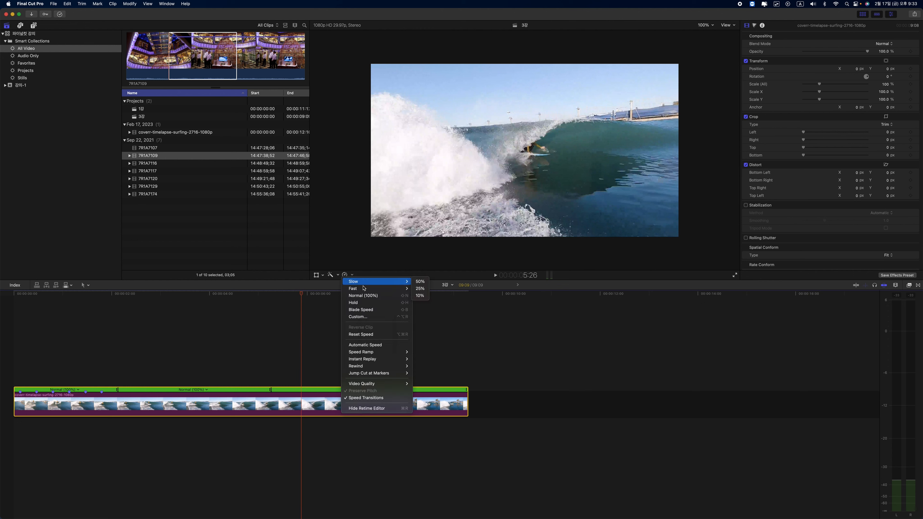
left_click(406, 313)
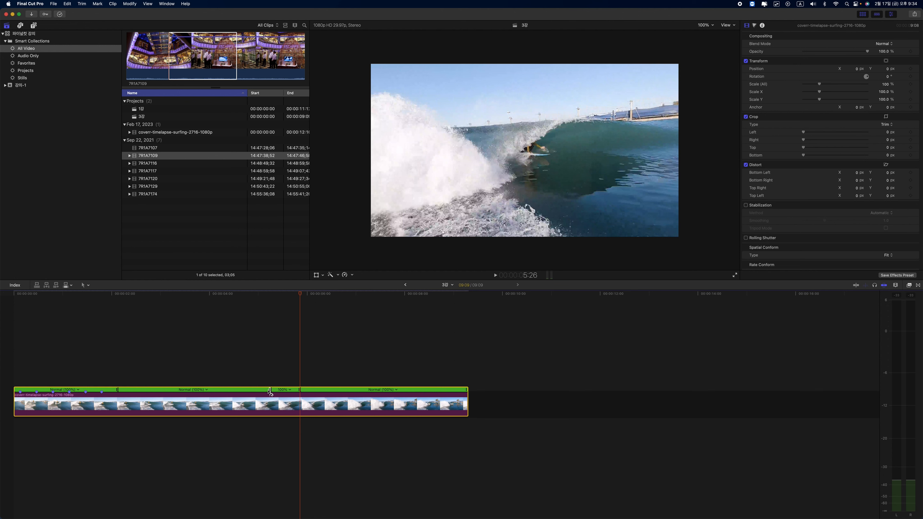
Step: Speed up the surfing clip's second speed segment by shortening it to about 28 frames, and play the result
left_click_drag(270, 391, 157, 391)
left_click(96, 294)
key("space")
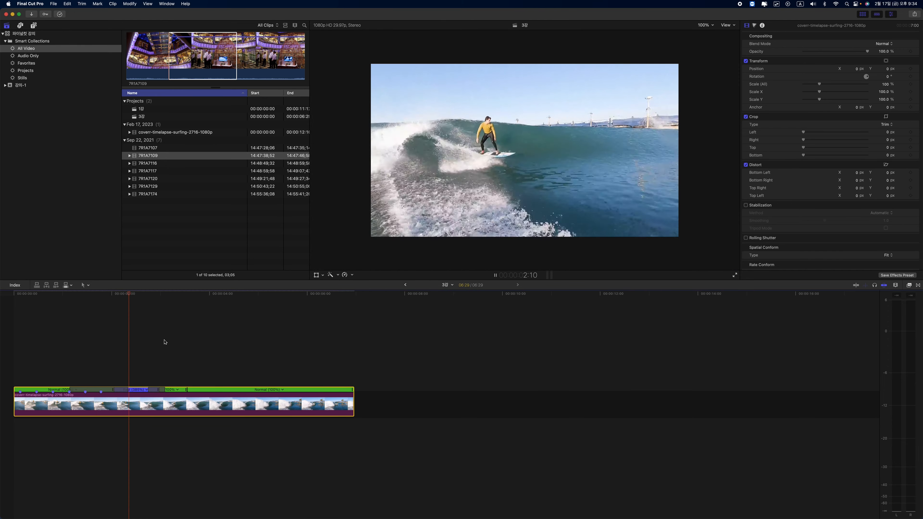
key("space")
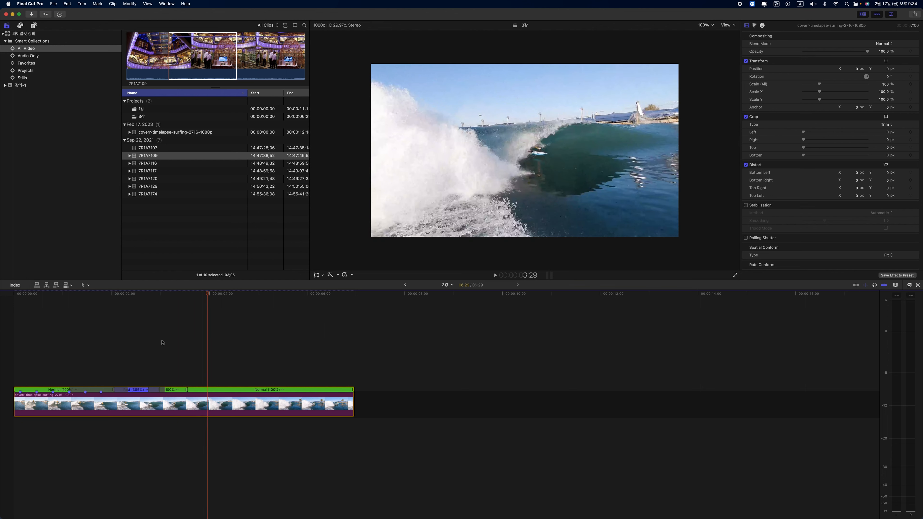
Step: Slow the surfing clip's third speed segment down to 33% by lengthening it, and play the result
left_click(182, 297)
left_click_drag(186, 390, 338, 391)
left_click(136, 296)
key("space")
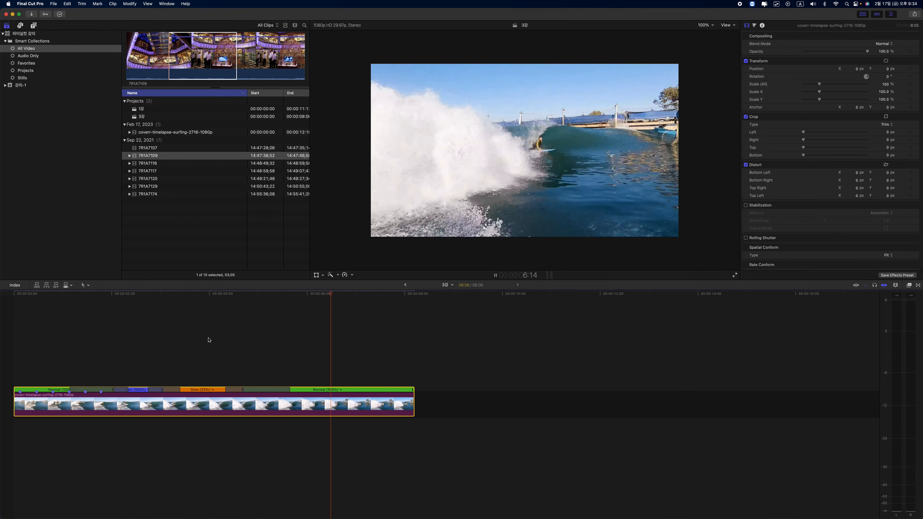
key("space")
Step: Try to edit the source frame of the speed transition at the start of the fast segment
left_click_drag(371, 294, 81, 323)
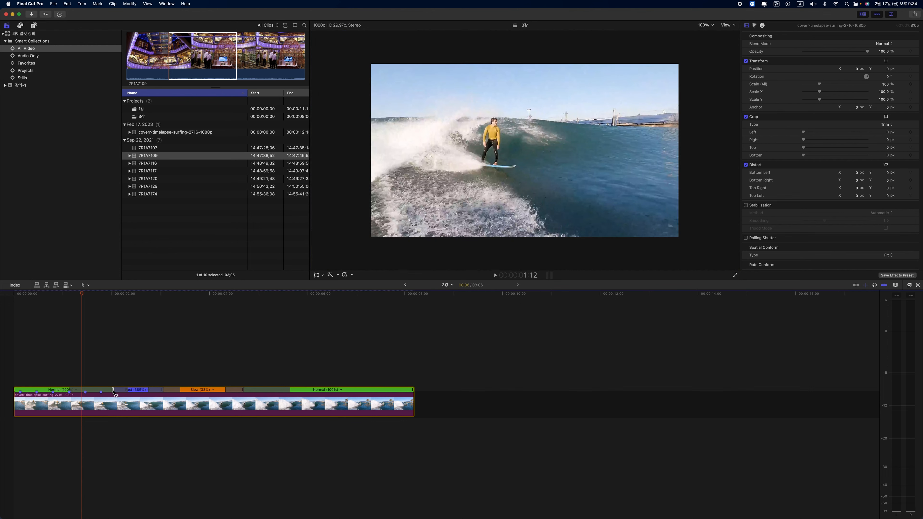
key("m")
double_click(111, 390)
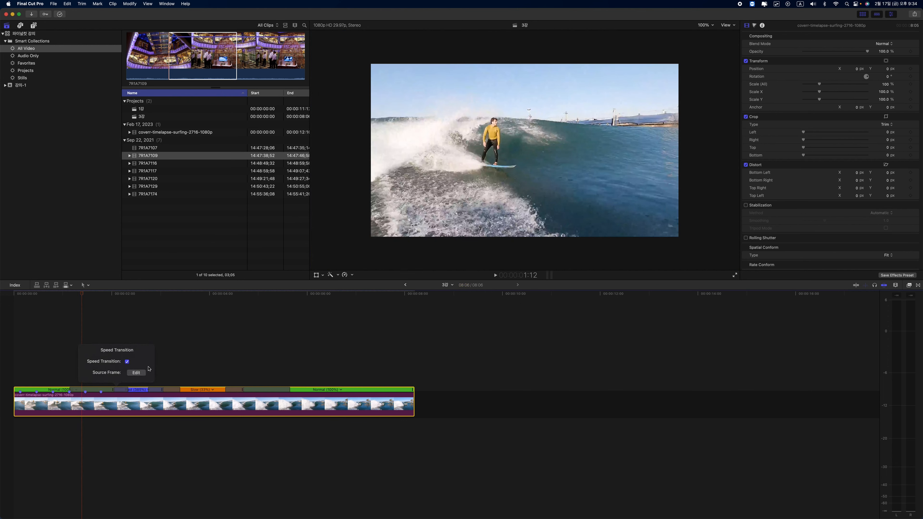
left_click(141, 373)
mouse_move(115, 392)
left_mouse_down()
mouse_move(129, 391)
mouse_move(117, 391)
left_mouse_up()
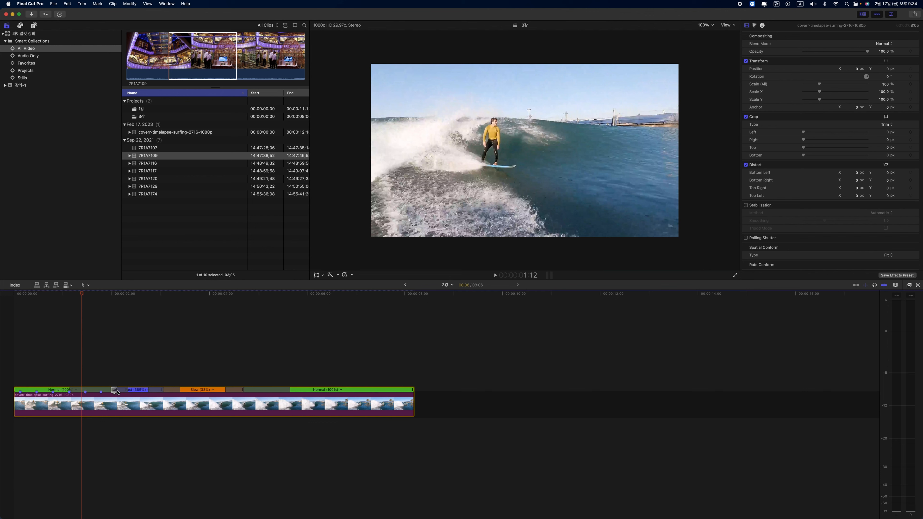
Step: Undo the source frame edit and the last lengthening of the slow segment
key("super+z")
key("super+z")
key("super+z")
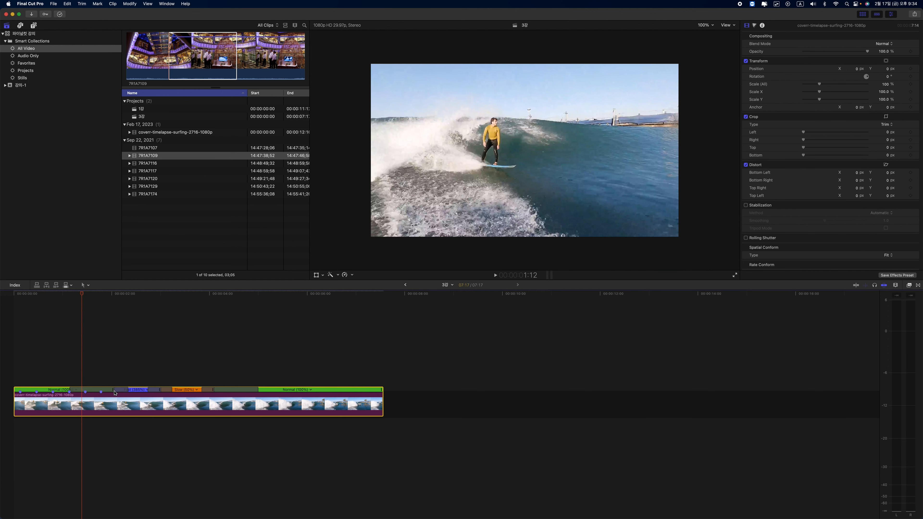
Step: Try shifting the source frame of the speed transition before the fast segment, and undo the changes
mouse_move(115, 392)
left_mouse_down()
mouse_move(135, 391)
mouse_move(83, 392)
mouse_move(176, 392)
mouse_move(108, 392)
left_mouse_up()
double_click(114, 391)
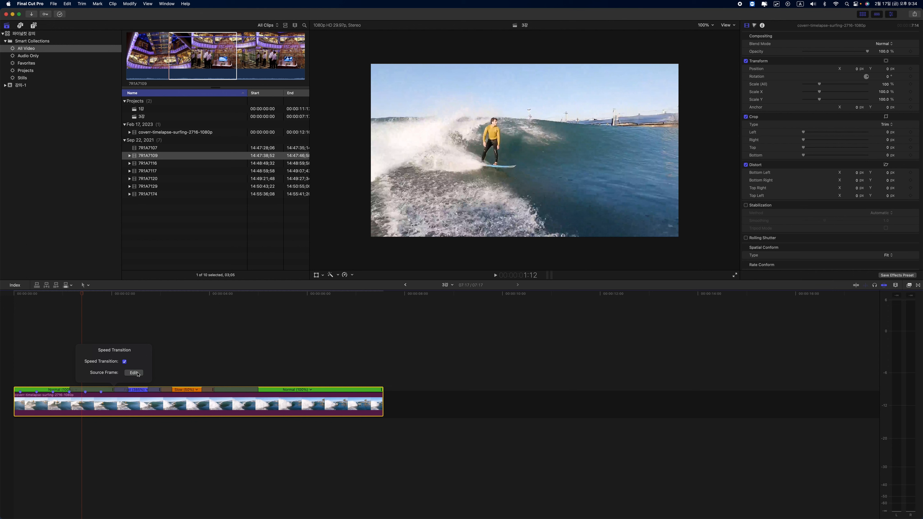
left_click(135, 373)
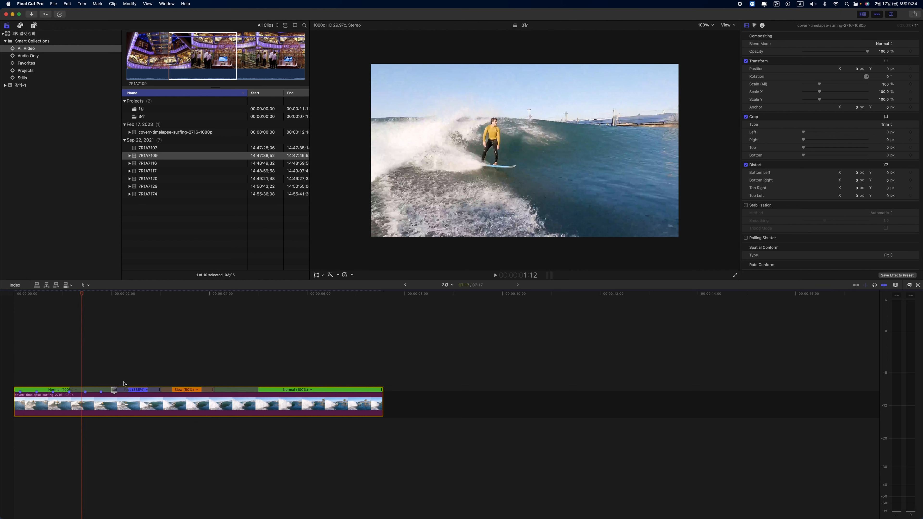
mouse_move(114, 390)
left_mouse_down()
mouse_move(164, 391)
mouse_move(91, 389)
mouse_move(200, 390)
mouse_move(93, 389)
mouse_move(114, 391)
left_mouse_up()
key("super+z")
key("super+shift+z")
left_click_drag(115, 391, 218, 393)
key("super+z")
Step: Try adjusting that transition's source frame once more, and close the Speed Transition settings
left_click(113, 390)
double_click(113, 391)
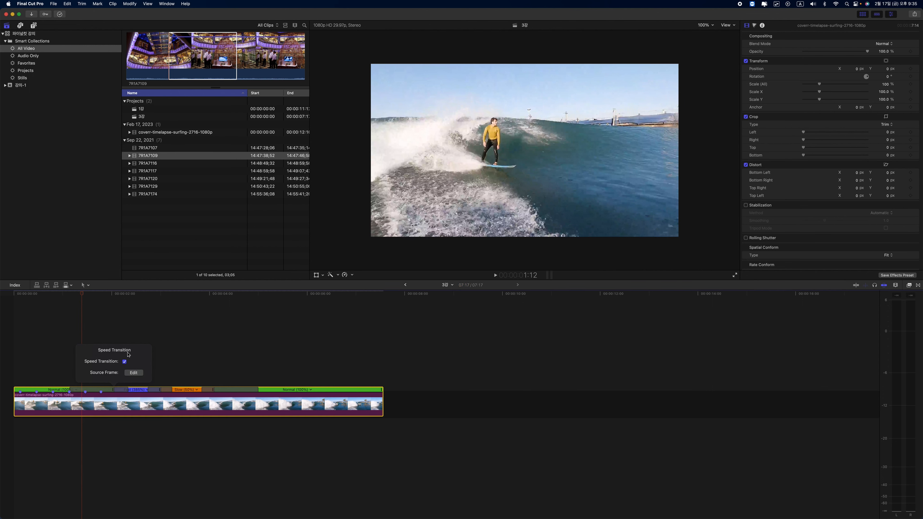
left_click(134, 372)
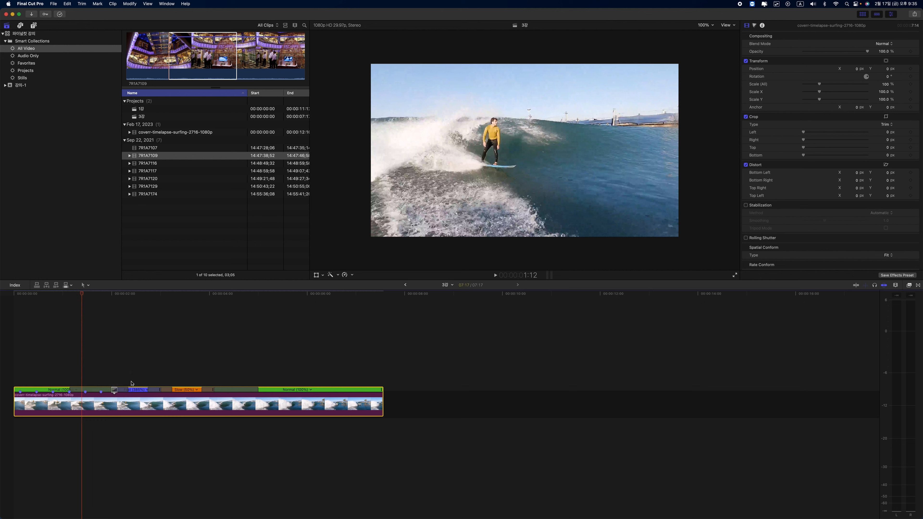
mouse_move(116, 392)
left_mouse_down()
mouse_move(150, 391)
mouse_move(96, 391)
mouse_move(175, 391)
mouse_move(115, 391)
left_mouse_up()
double_click(113, 391)
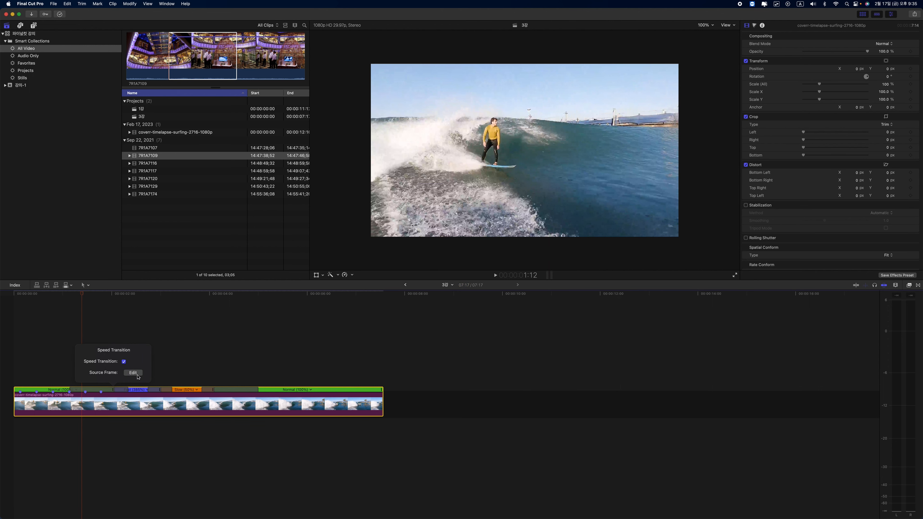
left_click(202, 354)
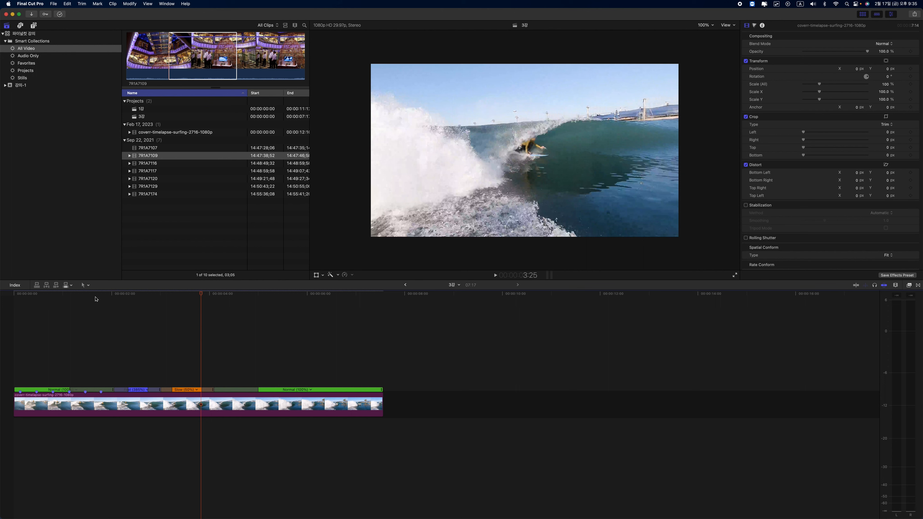
Step: Move the playhead to 1:27 and select the range of the fast speed segment in the surfing clip
mouse_move(99, 295)
left_mouse_down()
mouse_move(117, 297)
mouse_move(106, 297)
left_mouse_up()
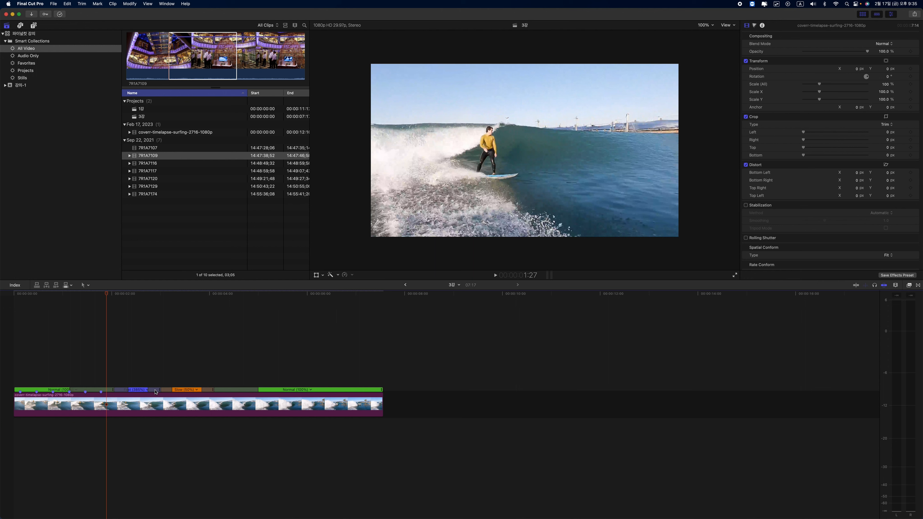
left_click(126, 391)
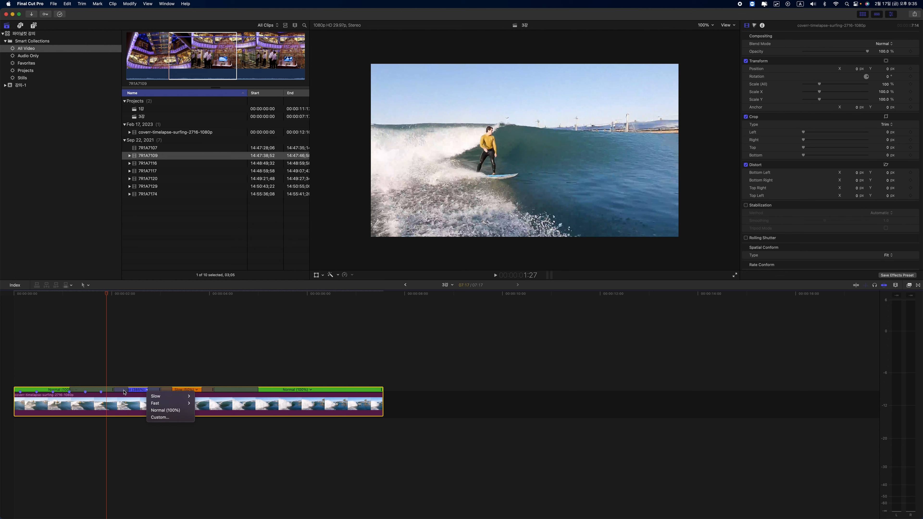
left_click(122, 383)
left_click(118, 388)
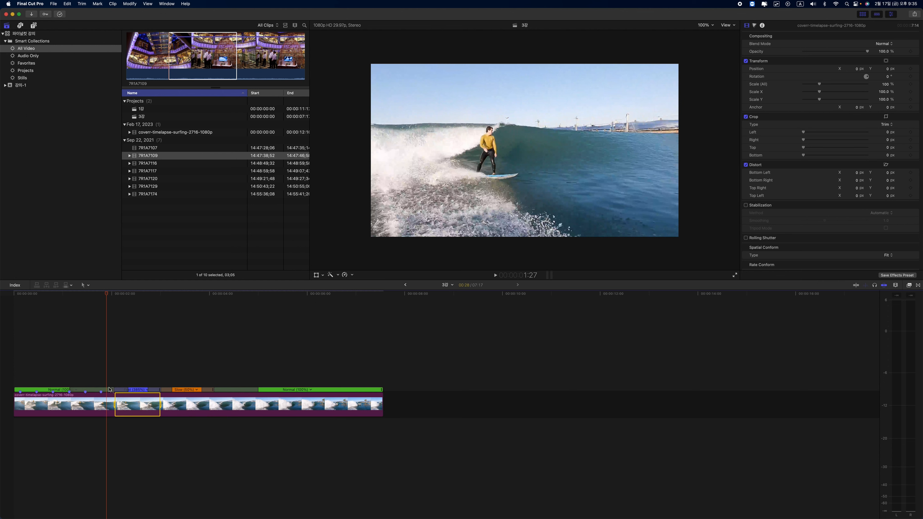
Step: Try resetting the slow segment of the surfing clip to normal 100% speed, and undo the change
left_click(91, 408)
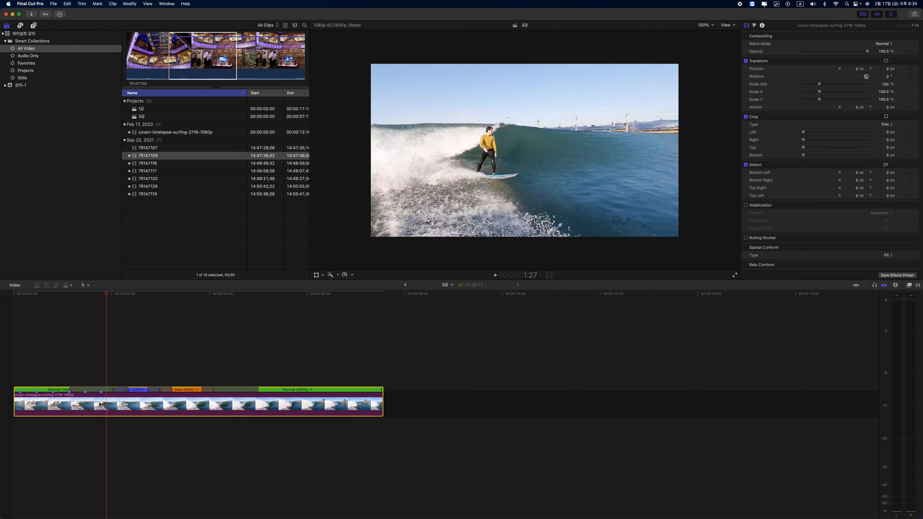
left_click(138, 391)
left_click(181, 395)
left_click(184, 391)
mouse_move(214, 404)
left_mouse_down()
mouse_move(262, 405)
mouse_move(216, 405)
left_mouse_up()
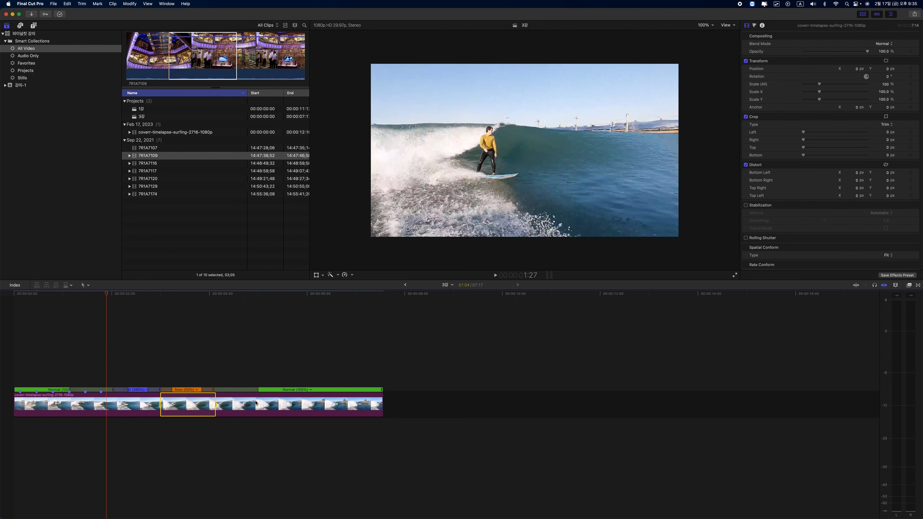
key("shift+n")
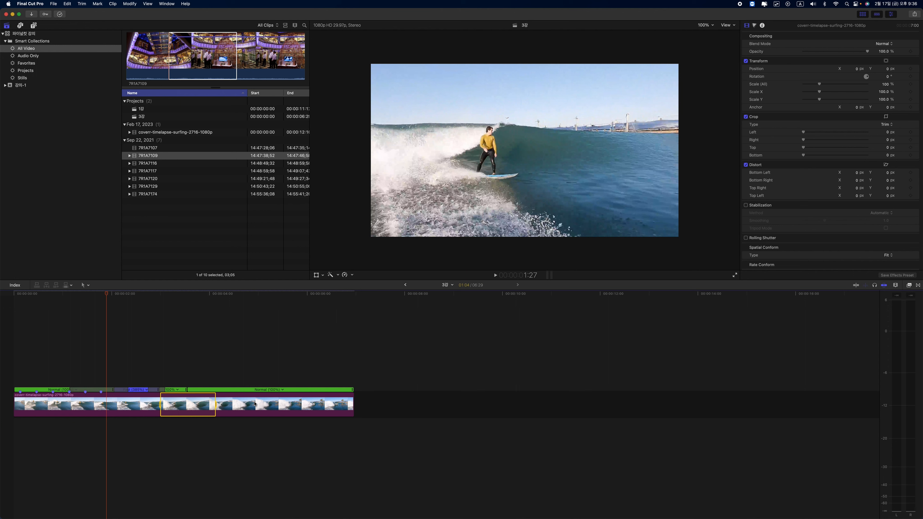
key("super+z")
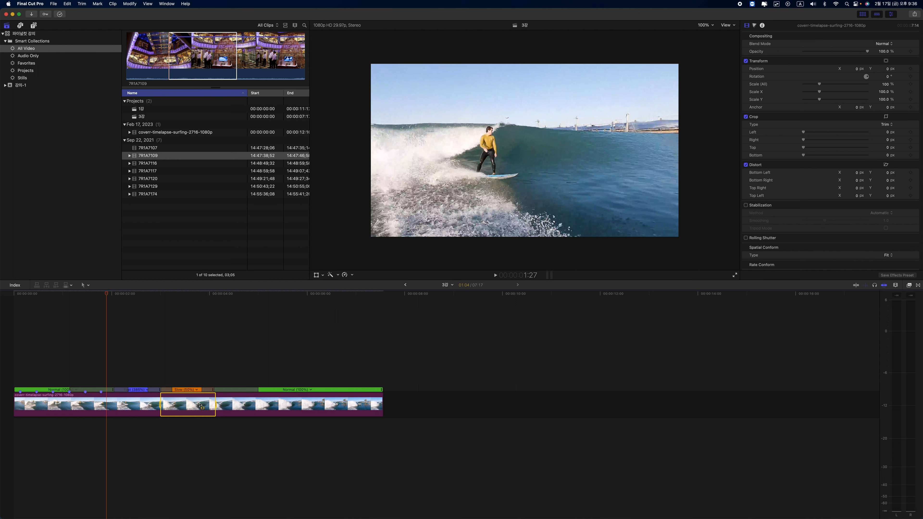
Step: Select the whole surfing clip and place the playhead at 2:13 within the fast segment
left_click(193, 354)
left_click(244, 415)
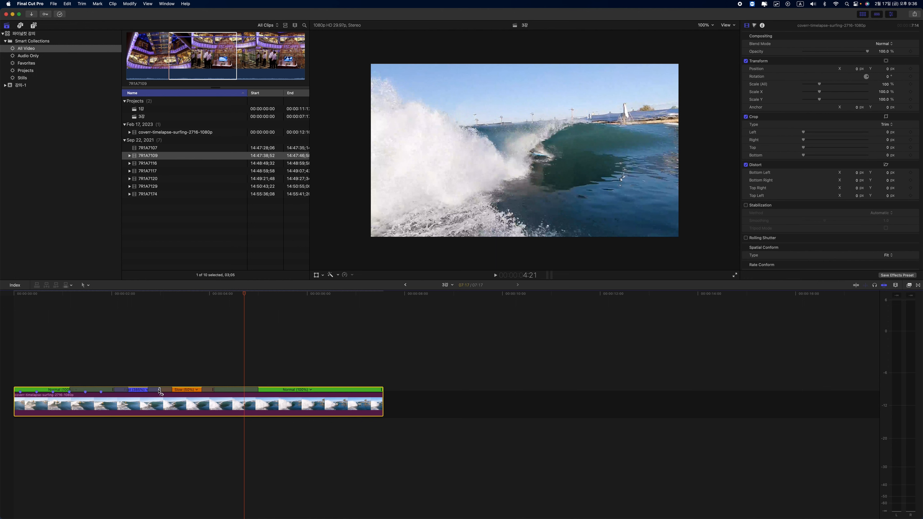
mouse_move(160, 392)
left_mouse_down()
mouse_move(196, 392)
mouse_move(167, 391)
left_mouse_up()
left_click_drag(149, 390, 149, 390)
left_click(151, 294)
left_click(134, 293)
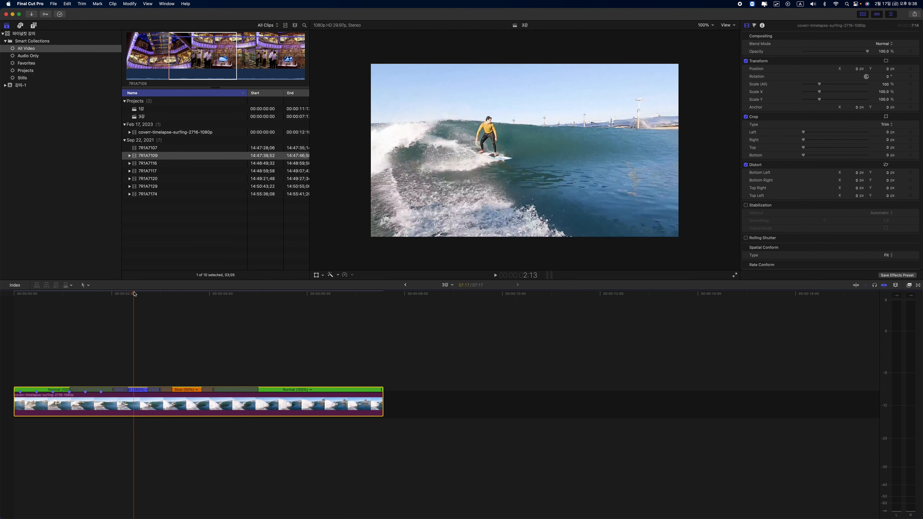
Step: Shorten the speed transition between the first normal segment and the fast segment from both sides, and play through it
key("super+equal")
scroll(131, 376, "left", 3)
scroll(131, 376, "left", 1)
left_click_drag(127, 388, 152, 389)
left_click_drag(240, 389, 227, 388)
left_click_drag(151, 389, 199, 389)
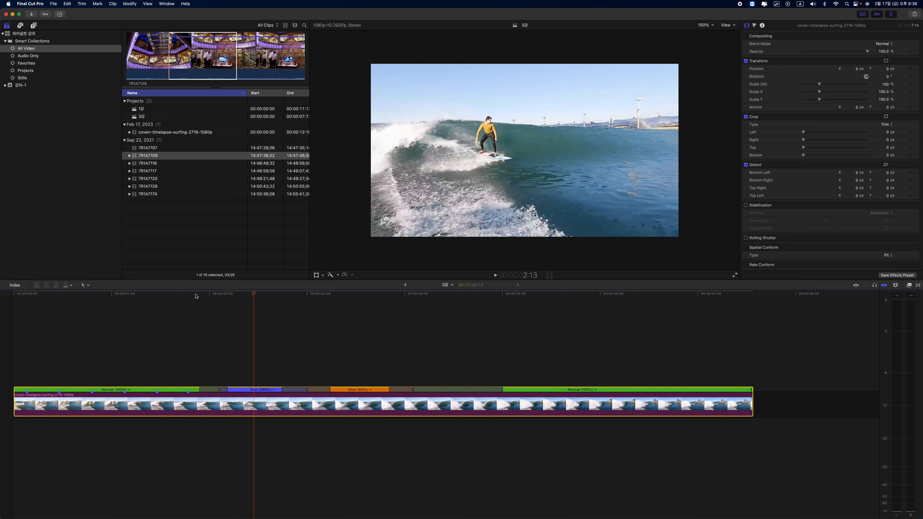
left_click(195, 295)
key("space")
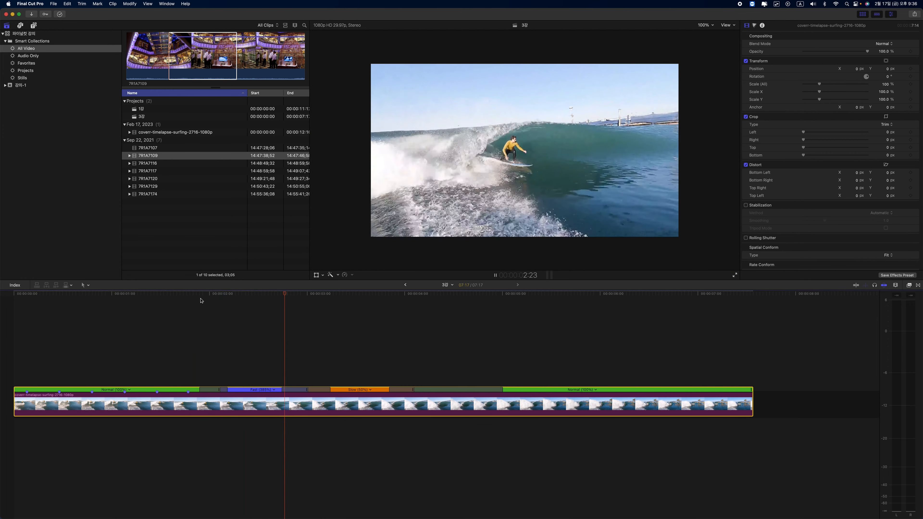
key("space")
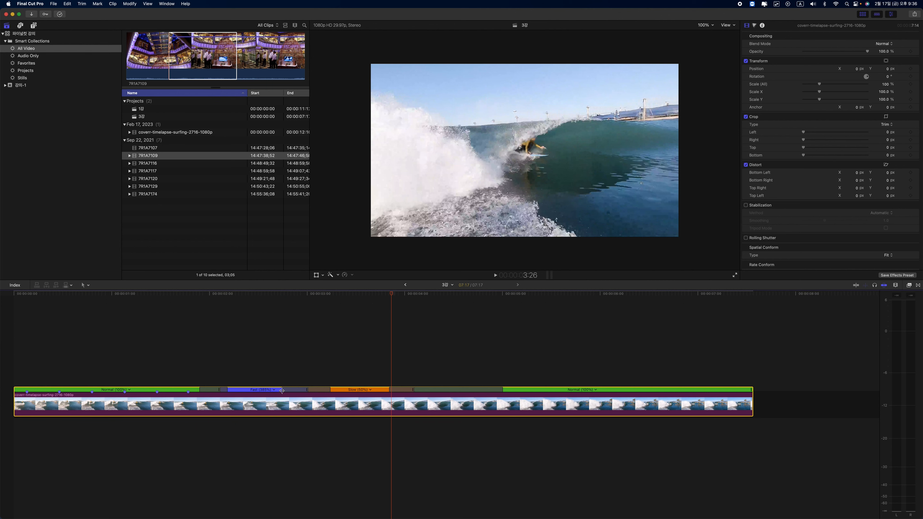
Step: Shorten the speed transition between the fast and slow segments, and play that part of the clip
left_click_drag(282, 391, 309, 390)
left_click(274, 296)
key("space")
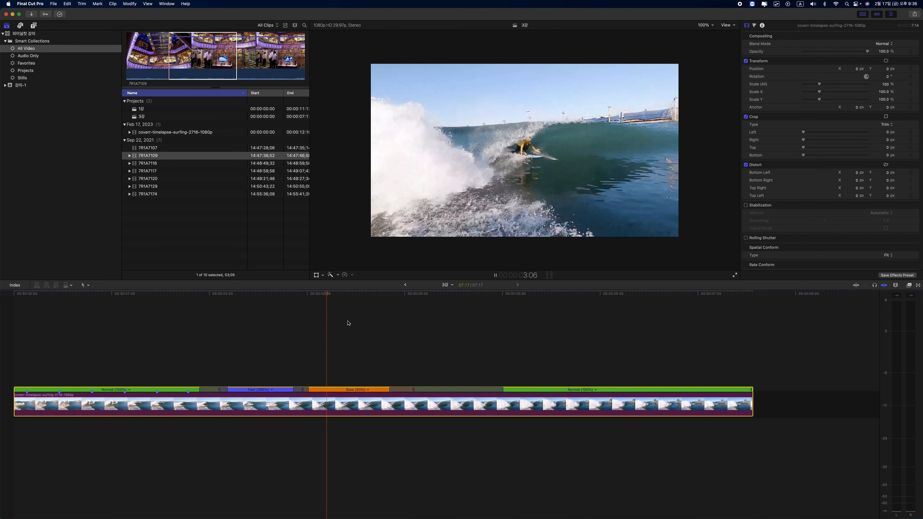
key("space")
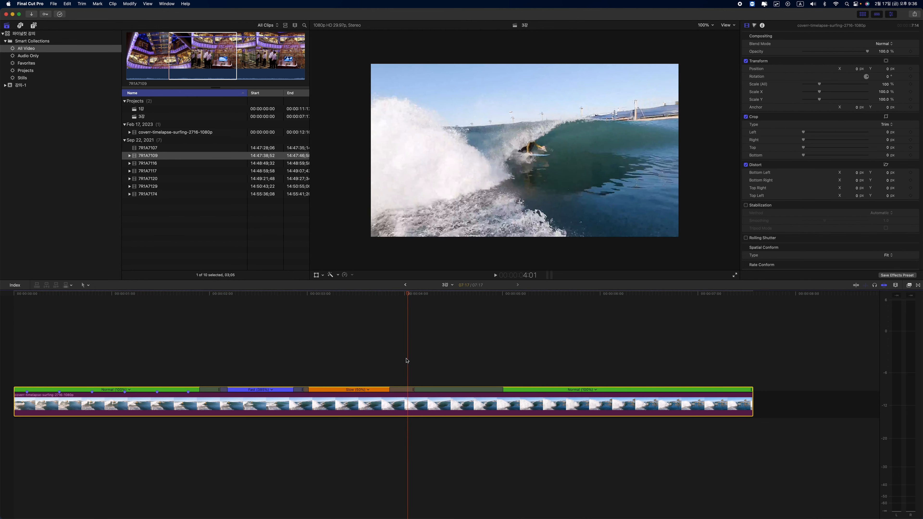
Step: Shorten the speed transition between the slow segment and the last normal segment from both sides, and play back the result
left_click_drag(502, 389, 444, 390)
key("space")
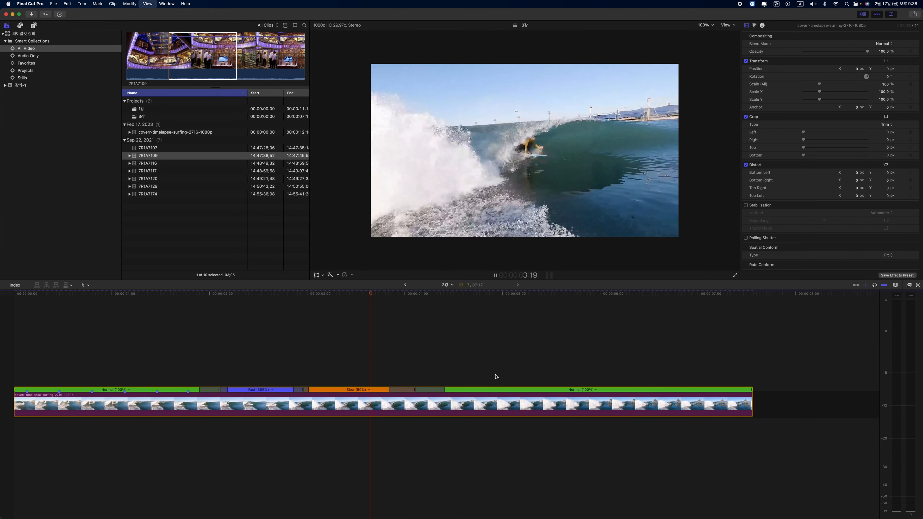
key("space")
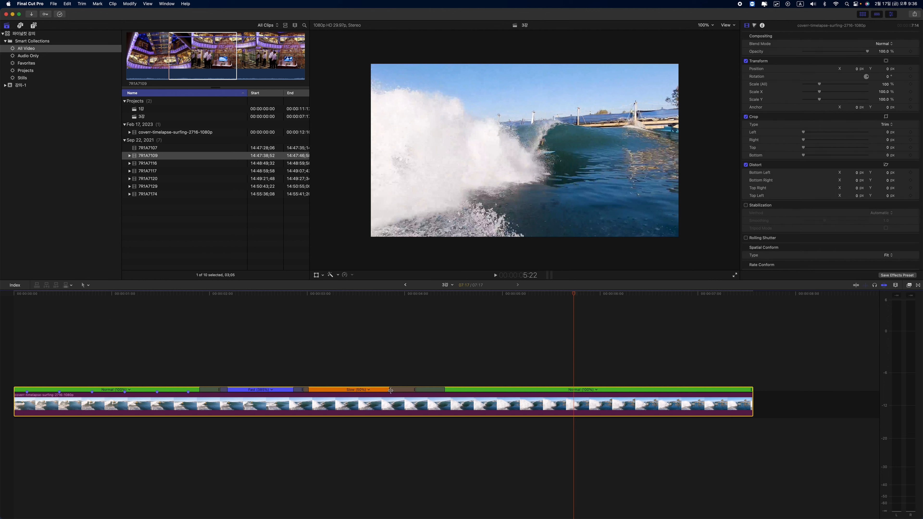
left_click_drag(390, 390, 435, 389)
left_click(373, 295)
key("space")
key("space")
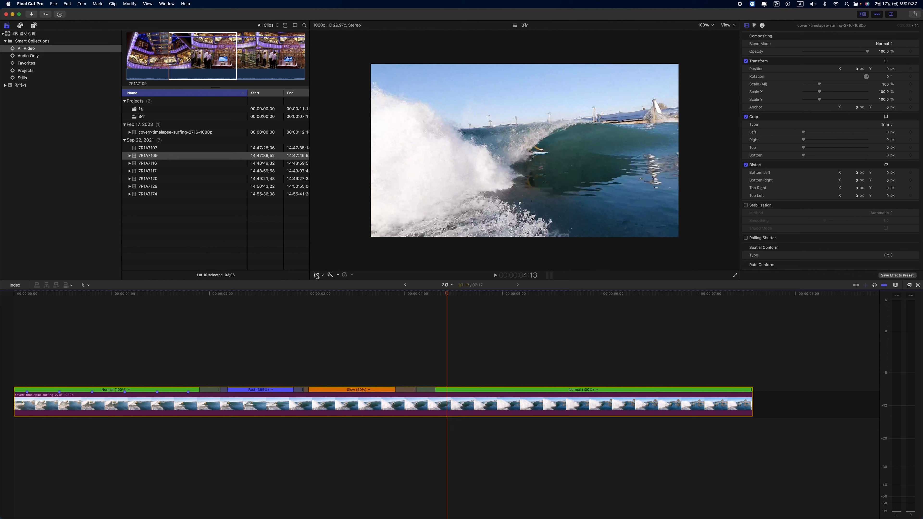
Step: Select the surfing clip with the playhead at 3:25 and open its color correction controls
left_click(389, 367)
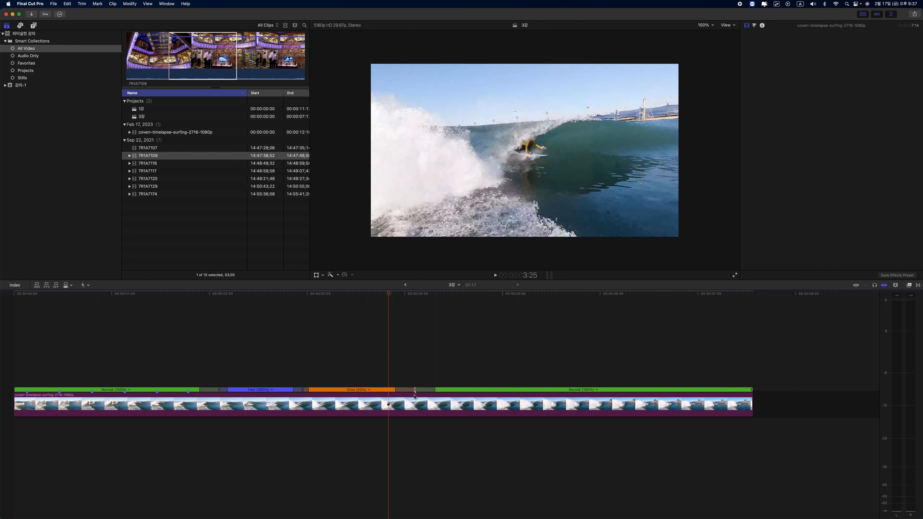
left_click(391, 404)
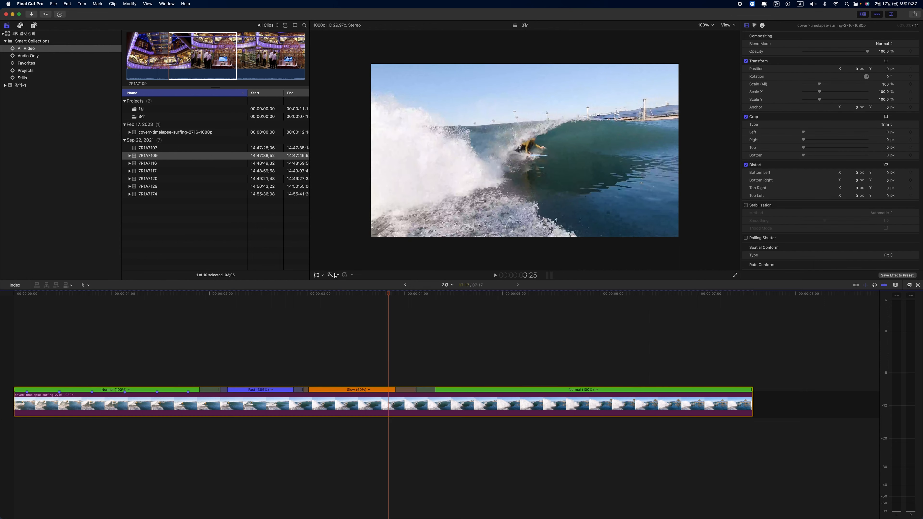
left_click(755, 26)
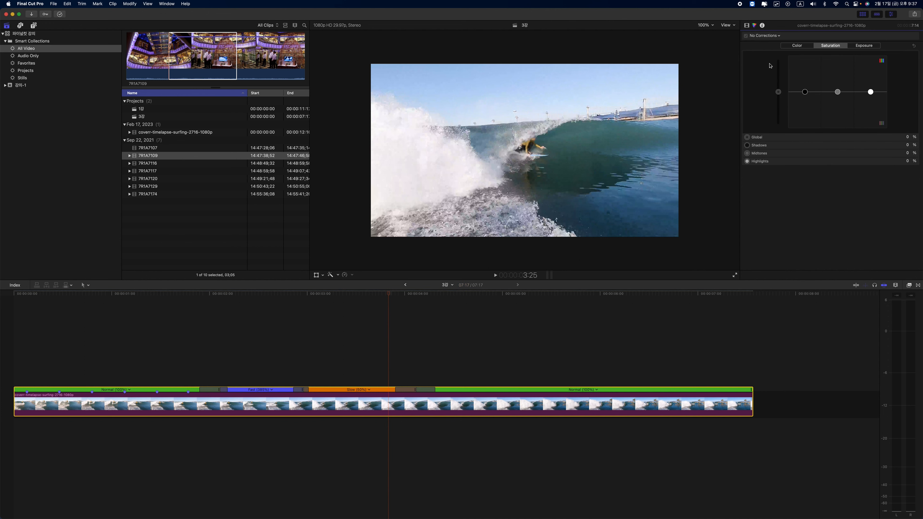